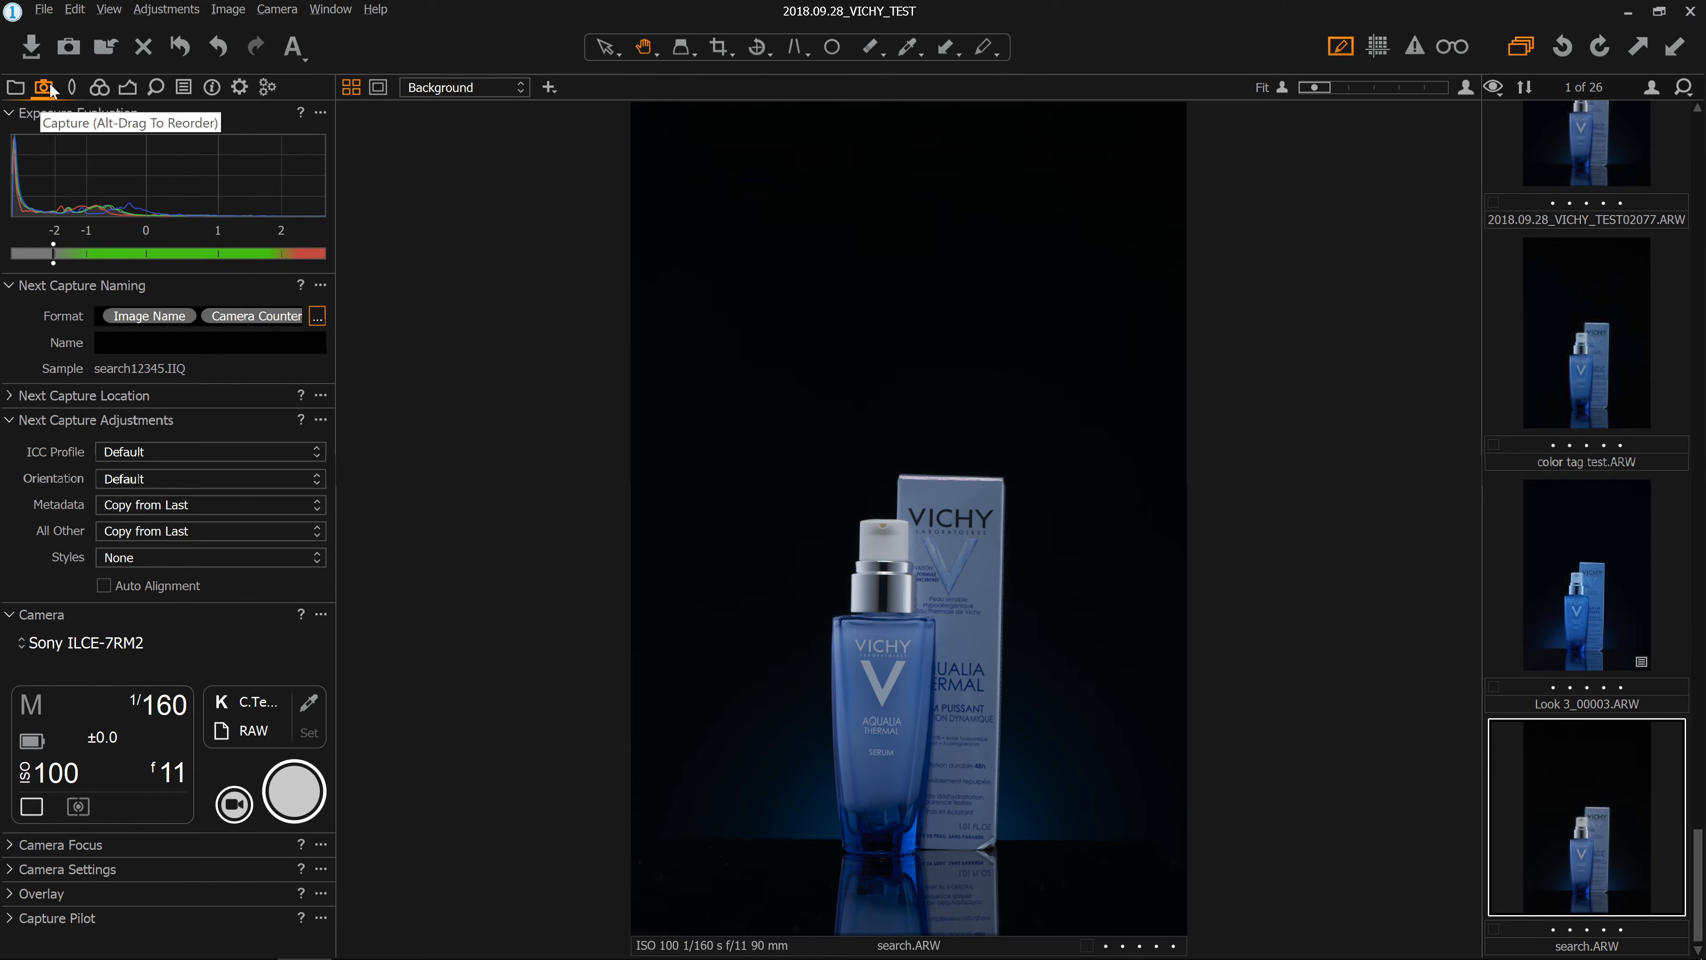
click(15, 89)
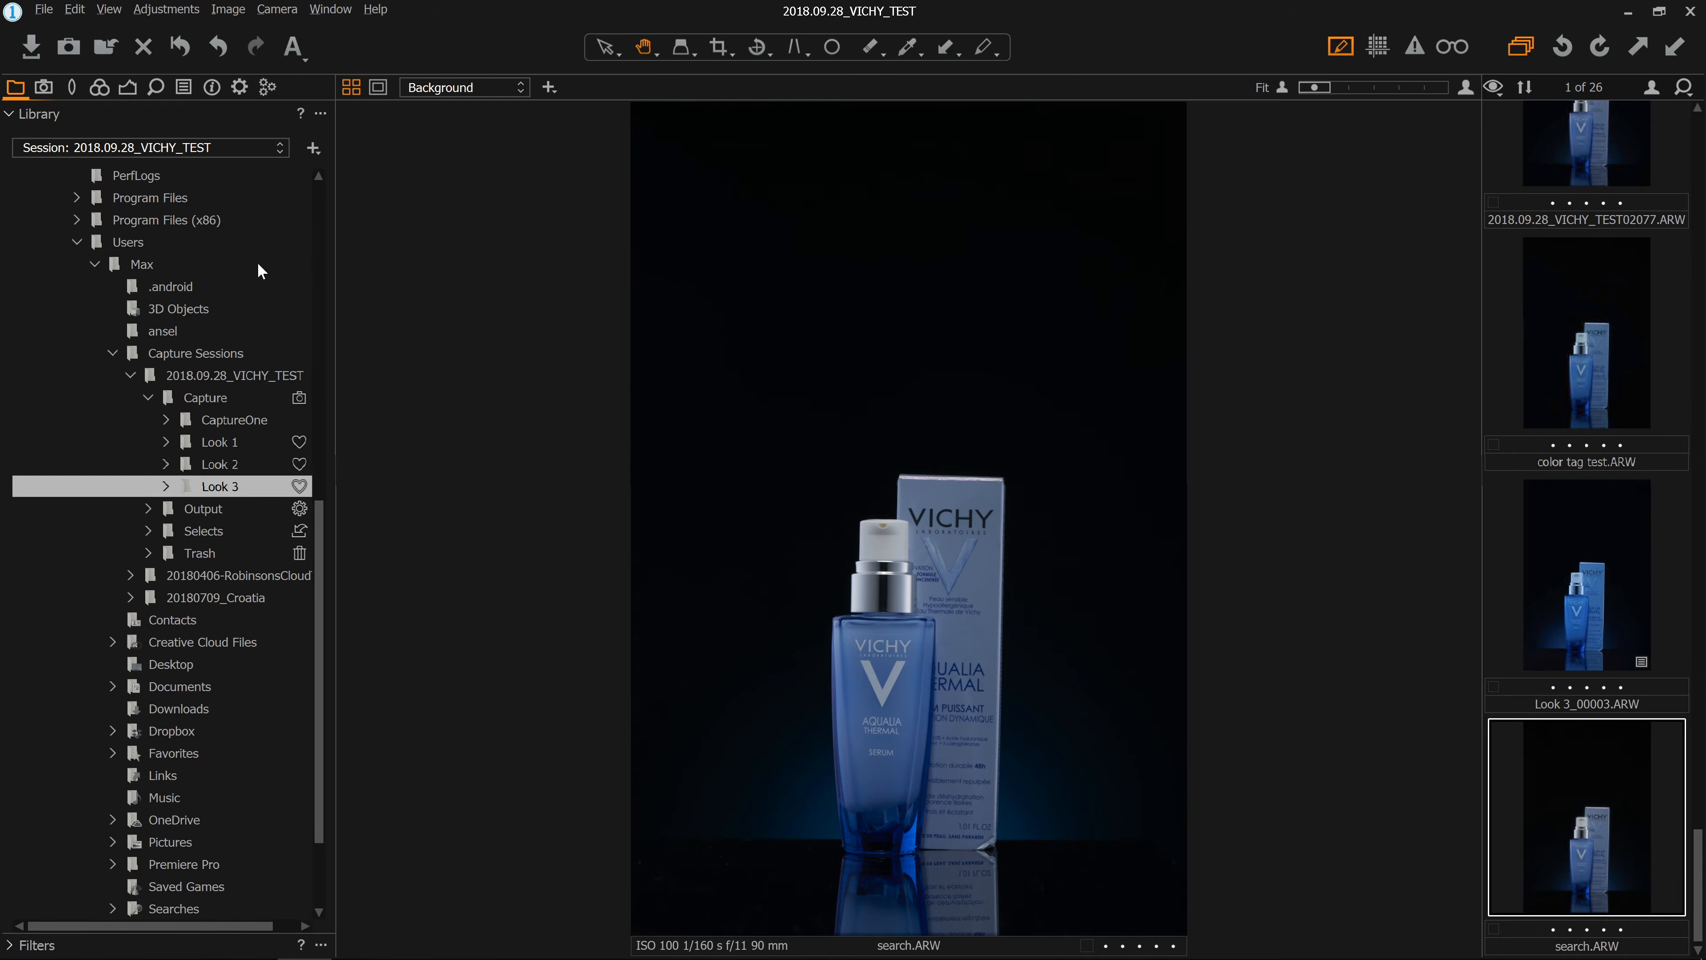
click(43, 89)
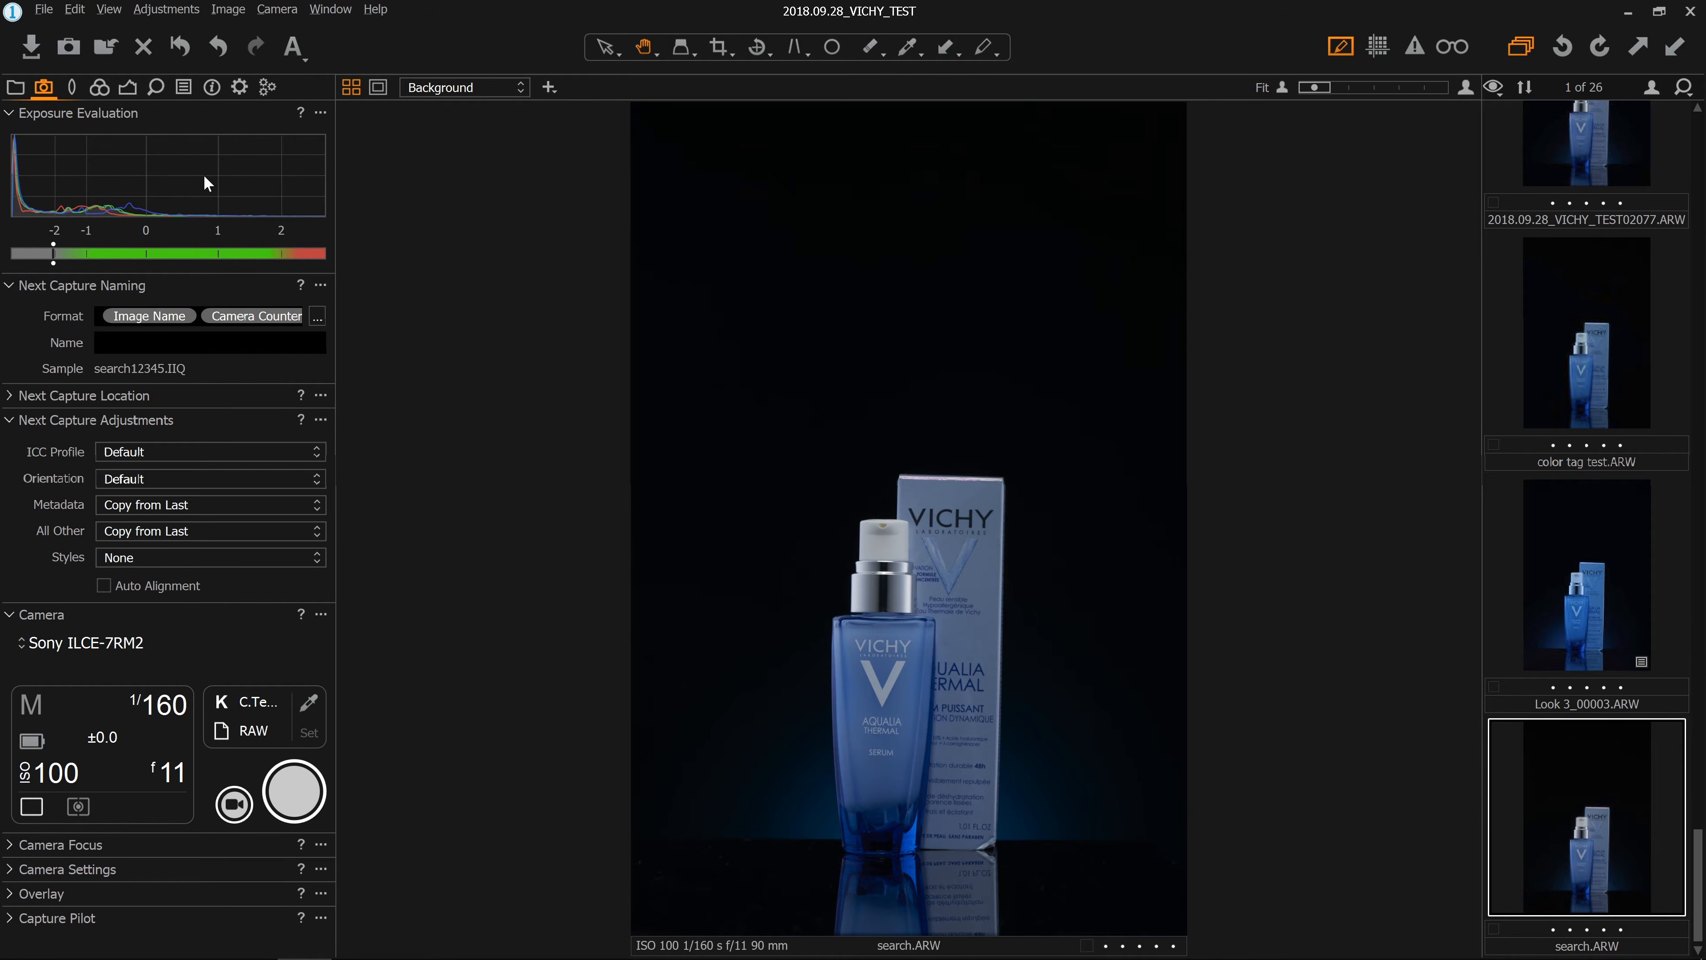
Step: Try a strong exposure increase on search.ARW and reset the exposure to its default
click(129, 88)
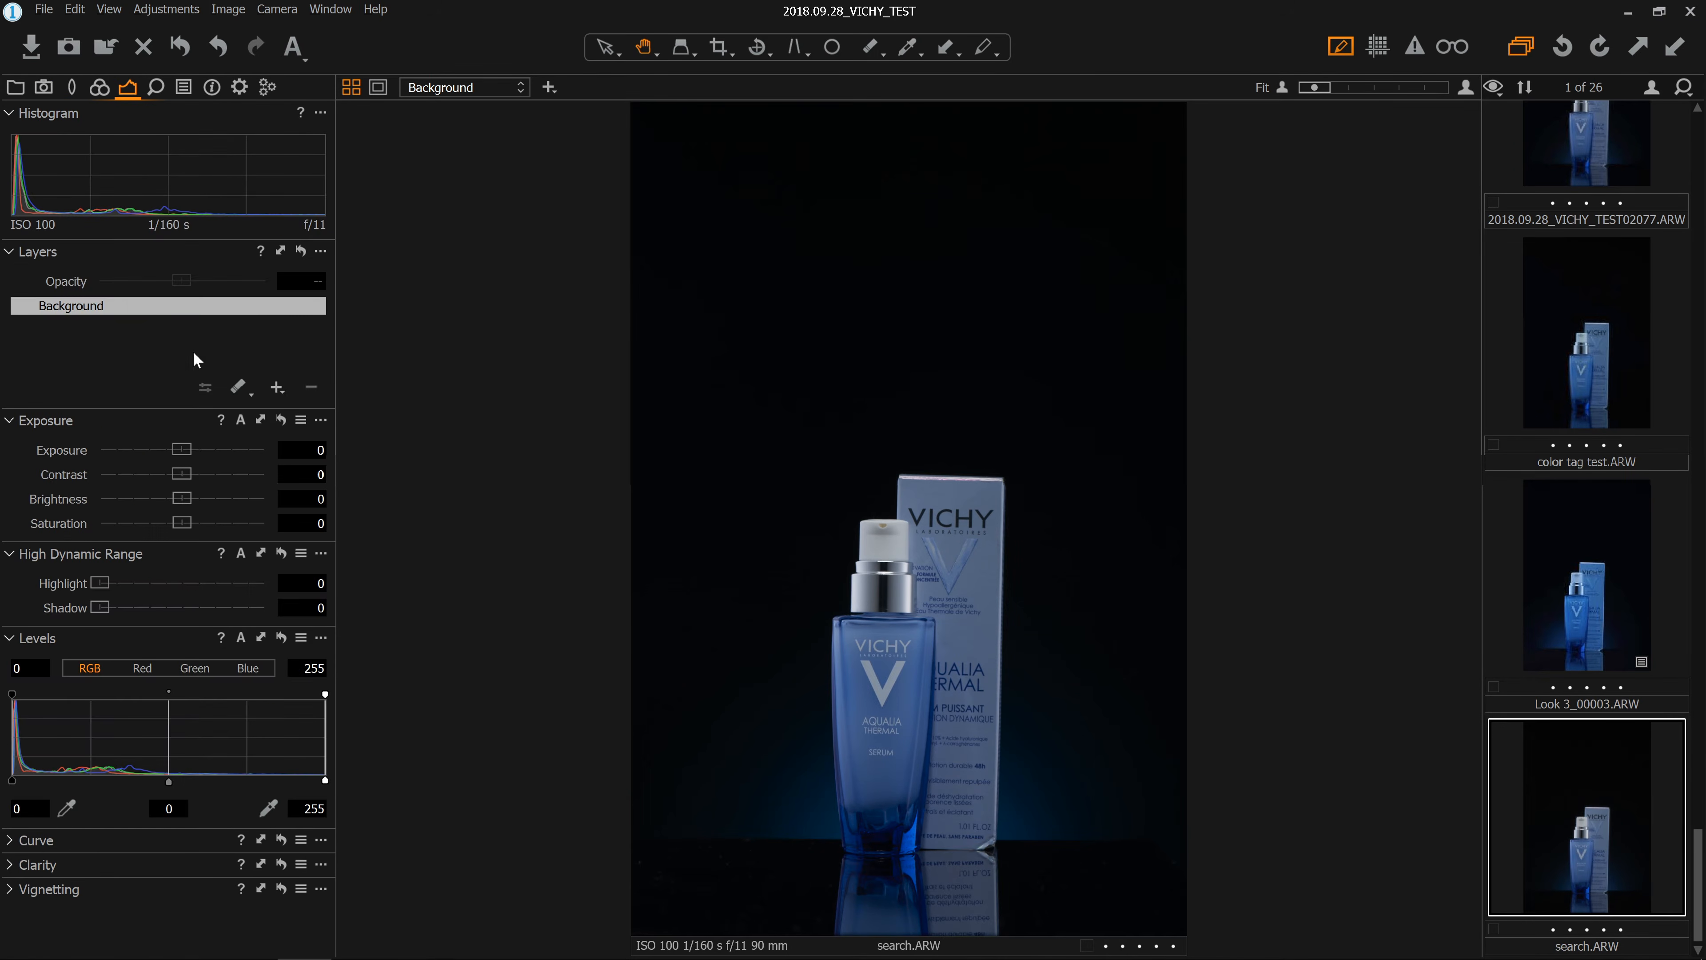
drag(184, 453, 267, 462)
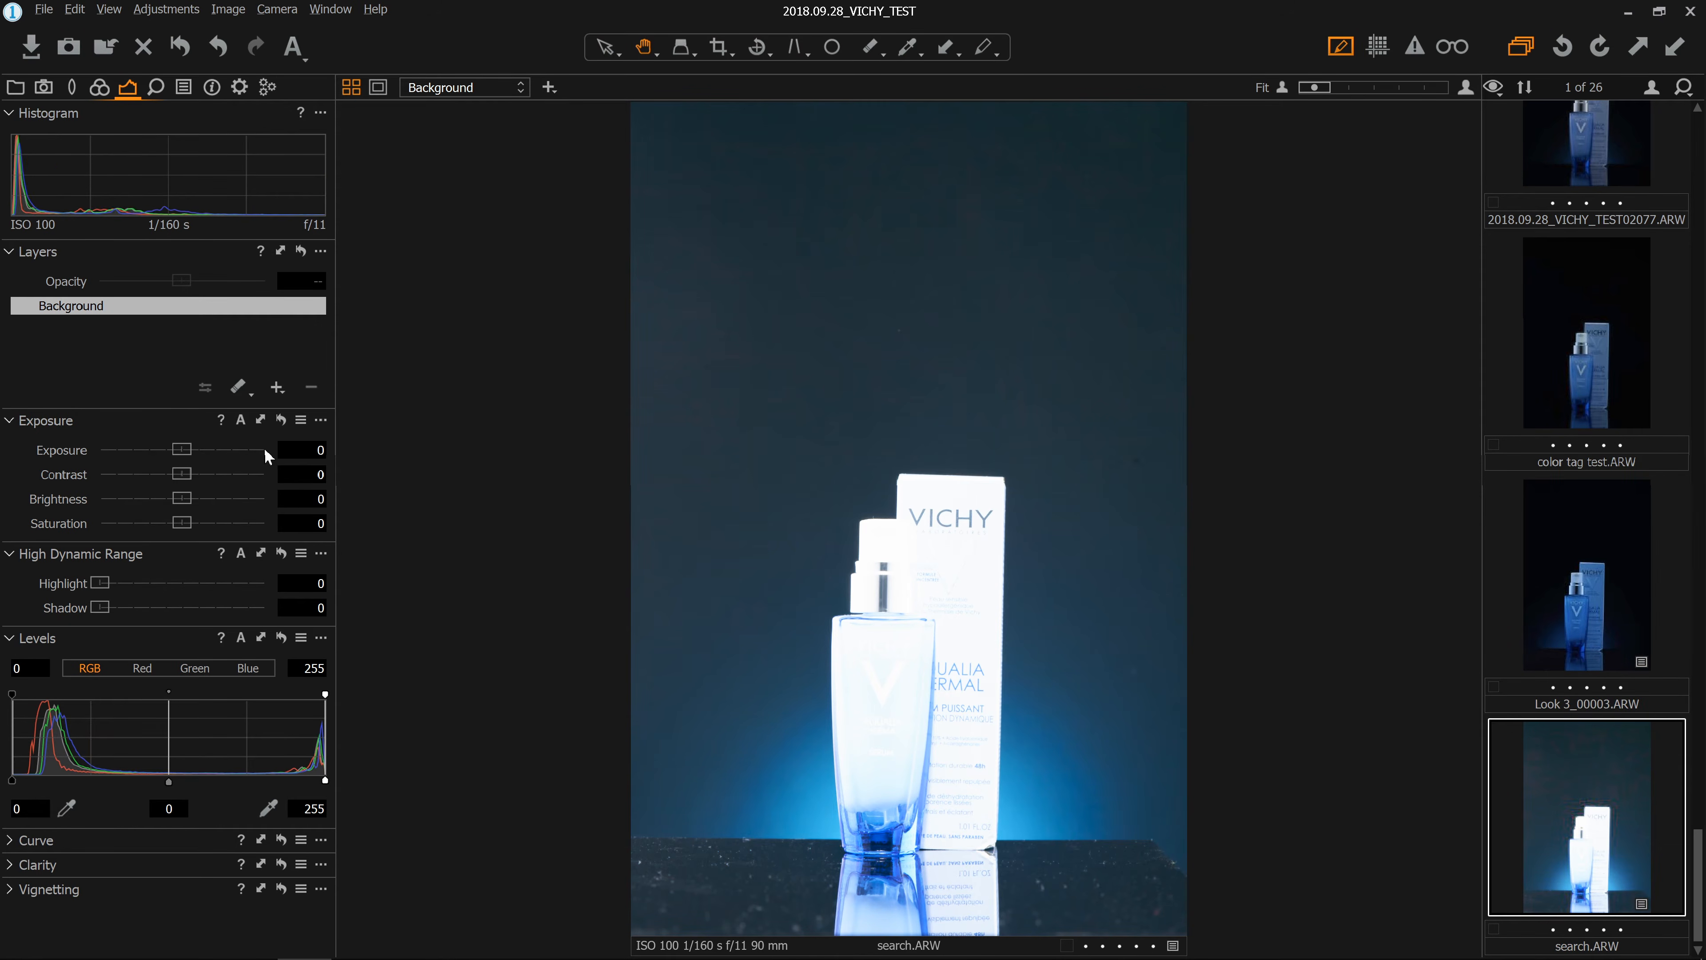
double_click(265, 449)
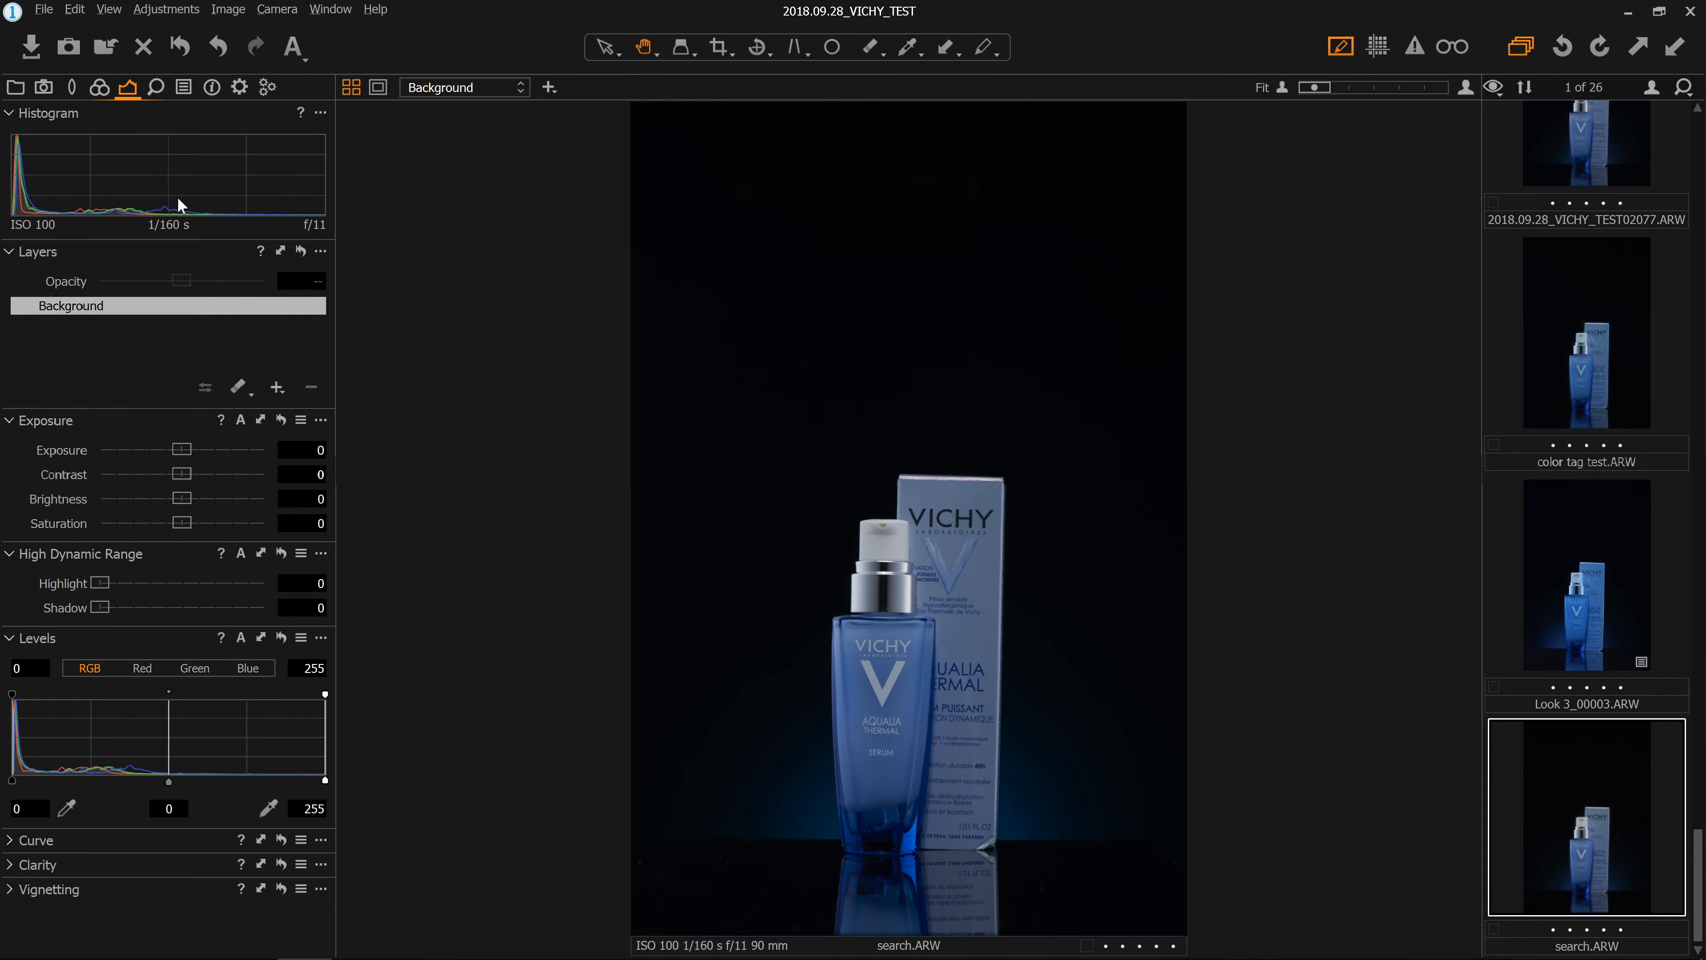
click(43, 88)
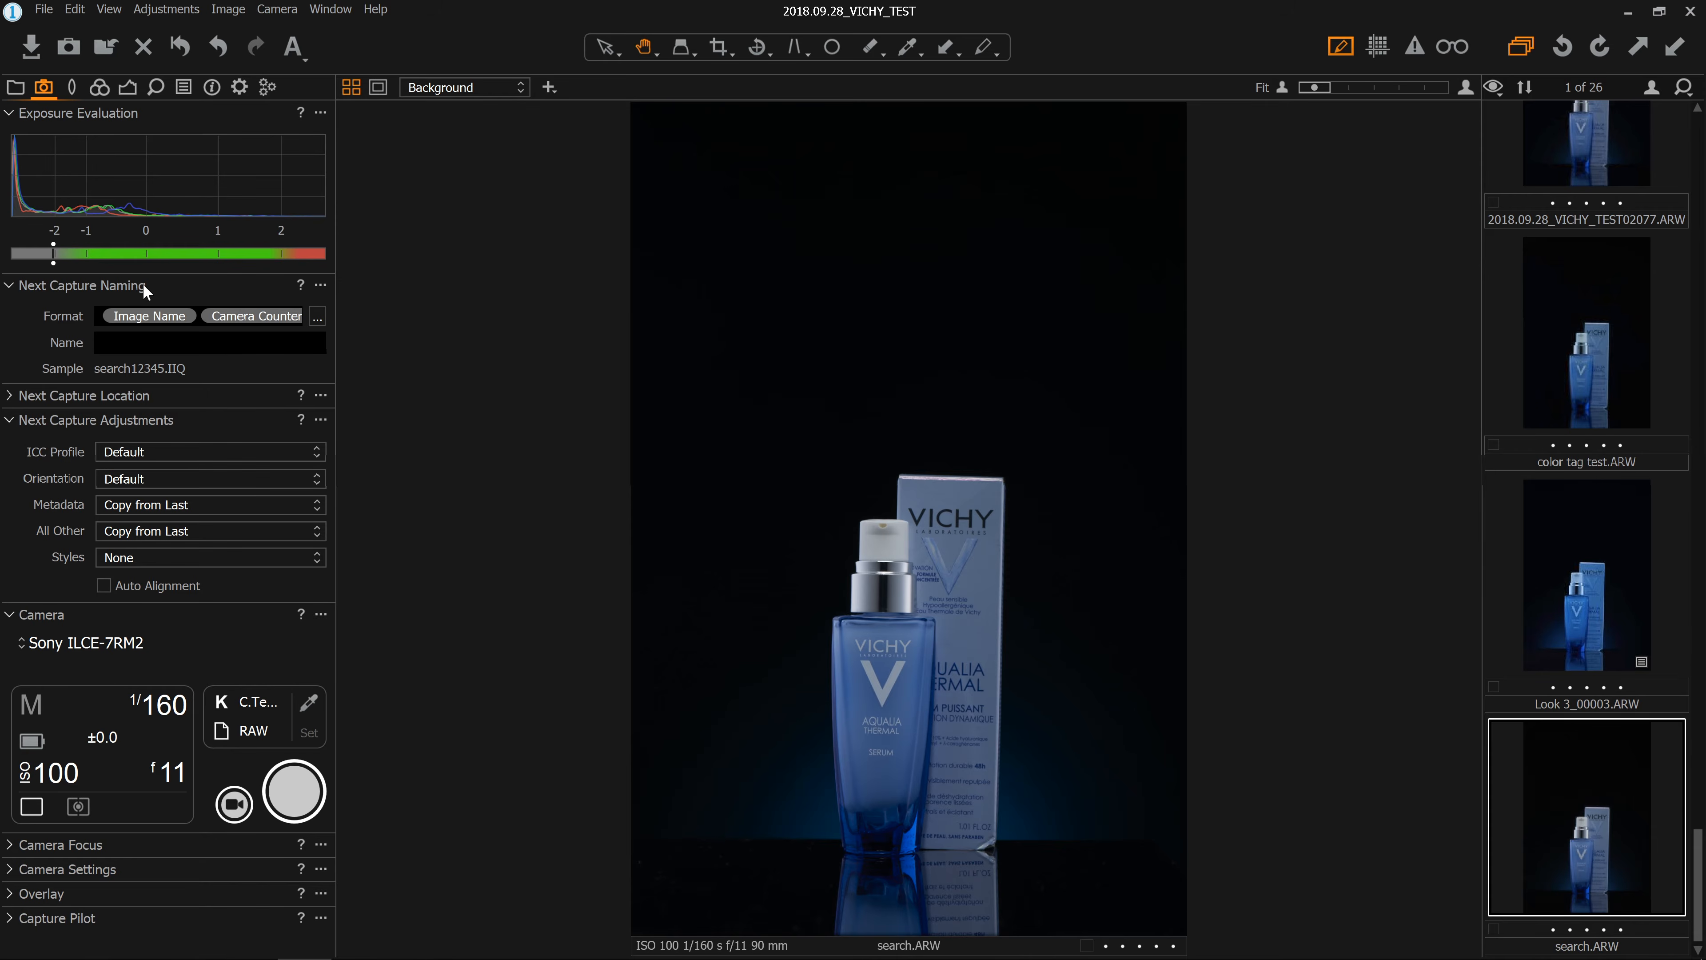
Step: Display the images of the Look 1 folder within the session's Capture folder
click(15, 86)
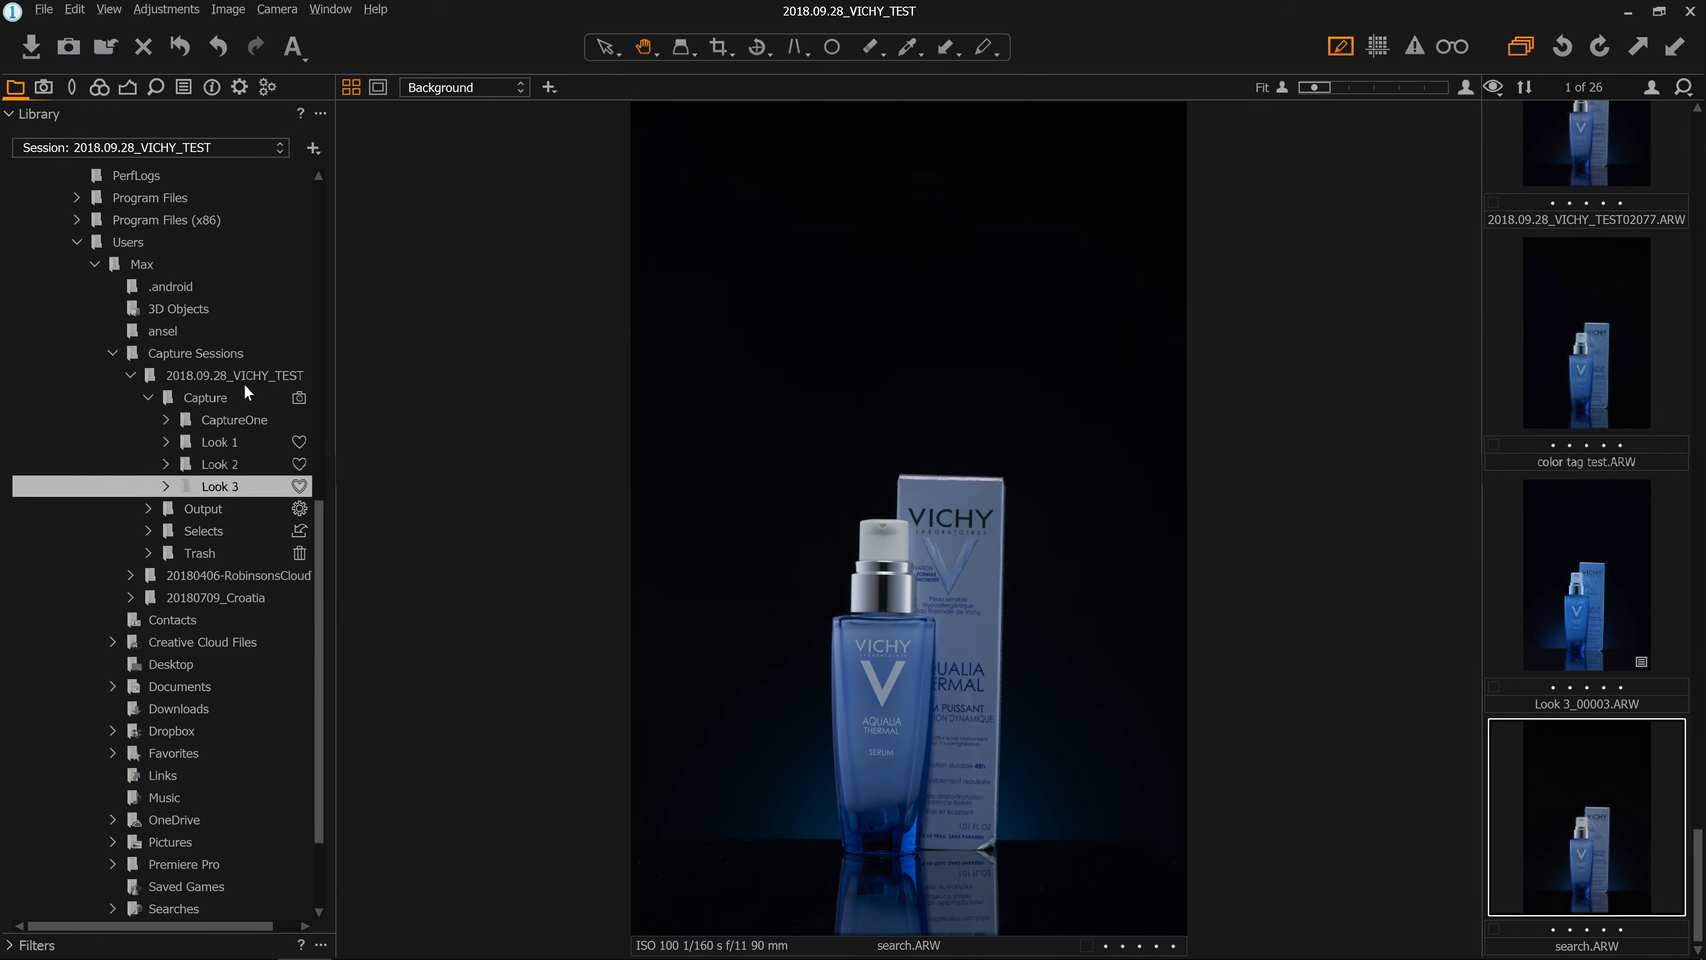
click(239, 440)
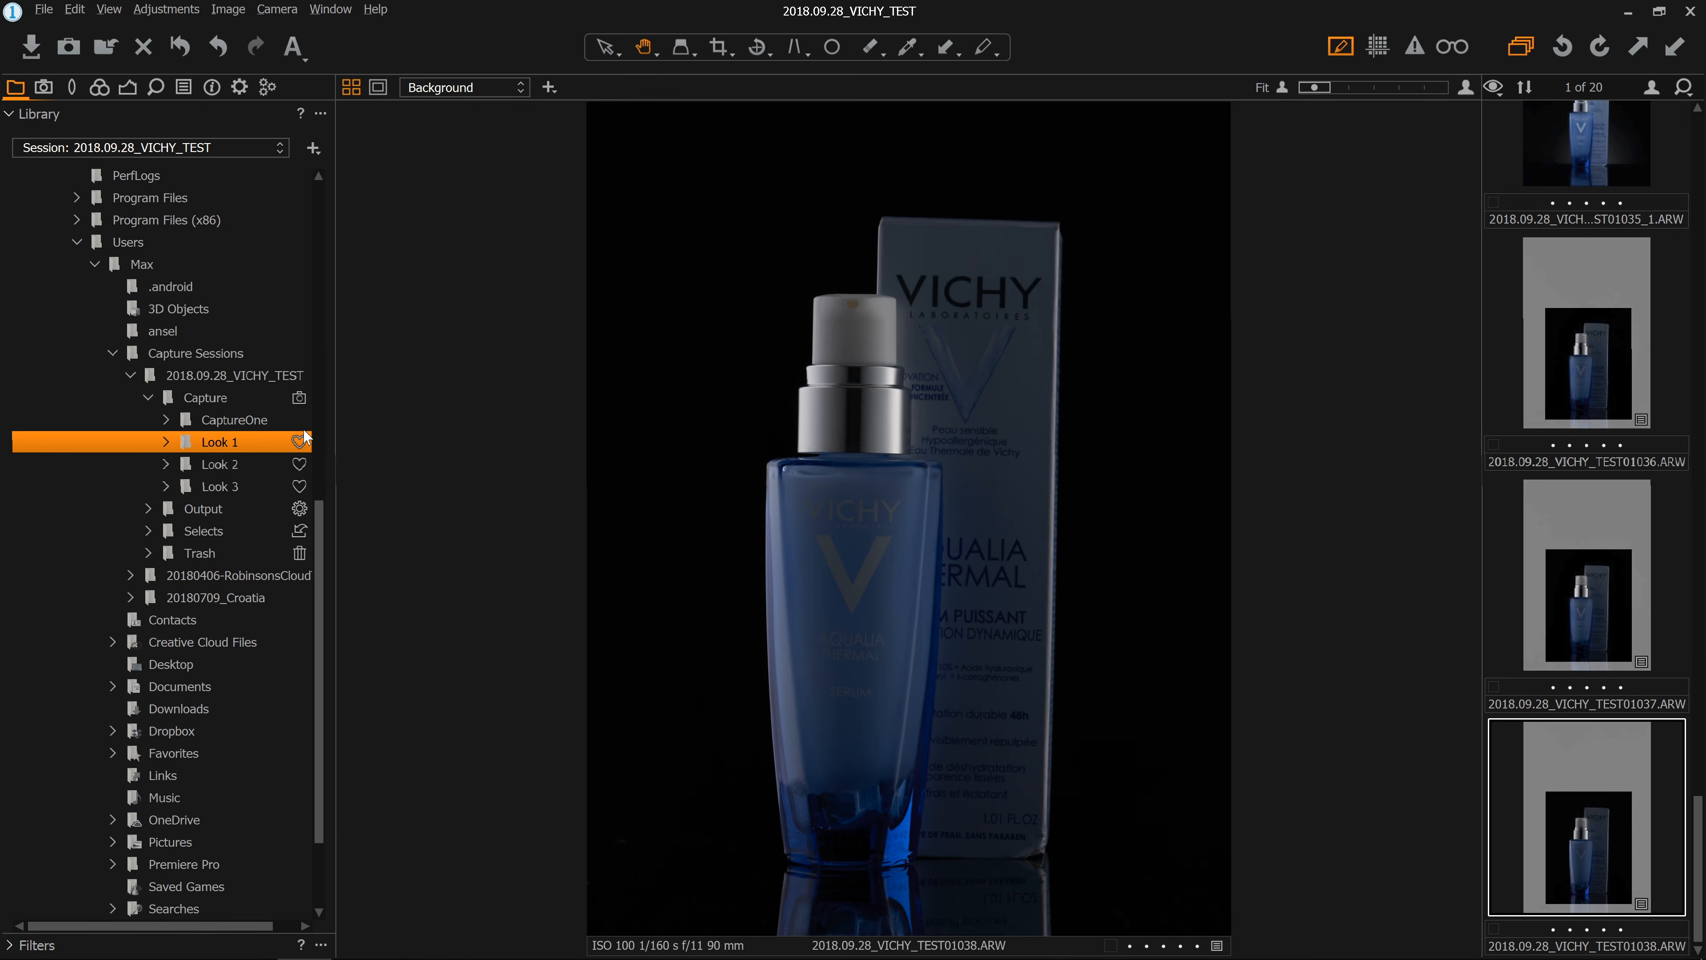
scroll(267, 440, up, 10)
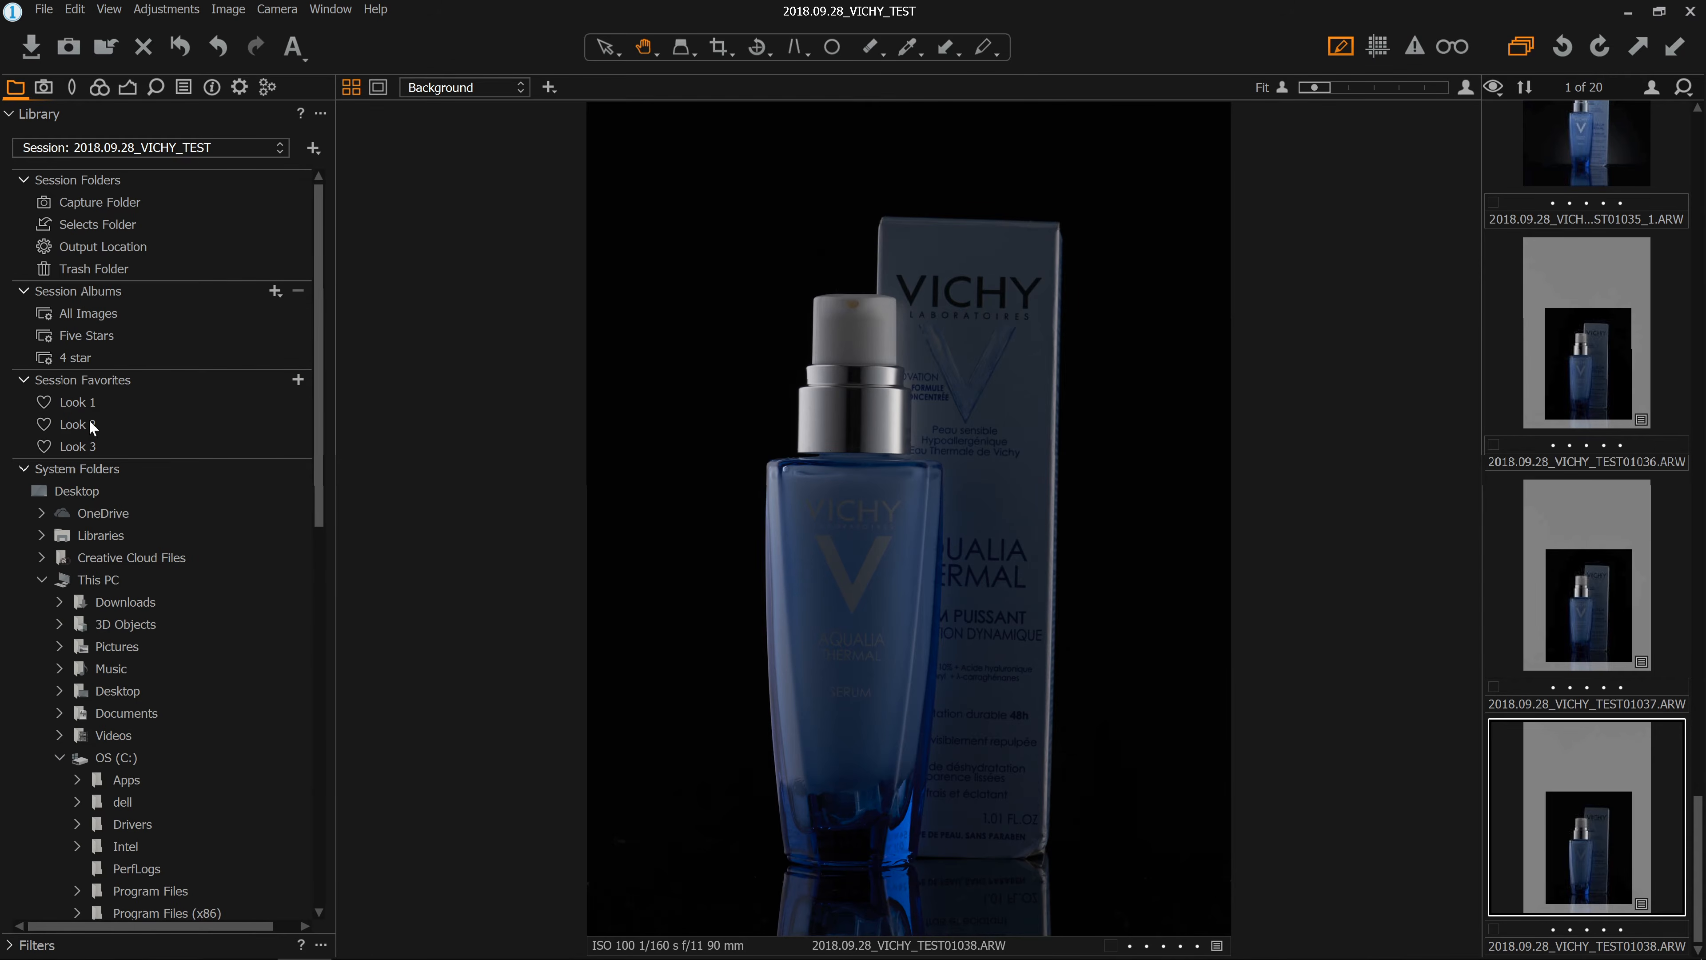
click(192, 406)
click(44, 87)
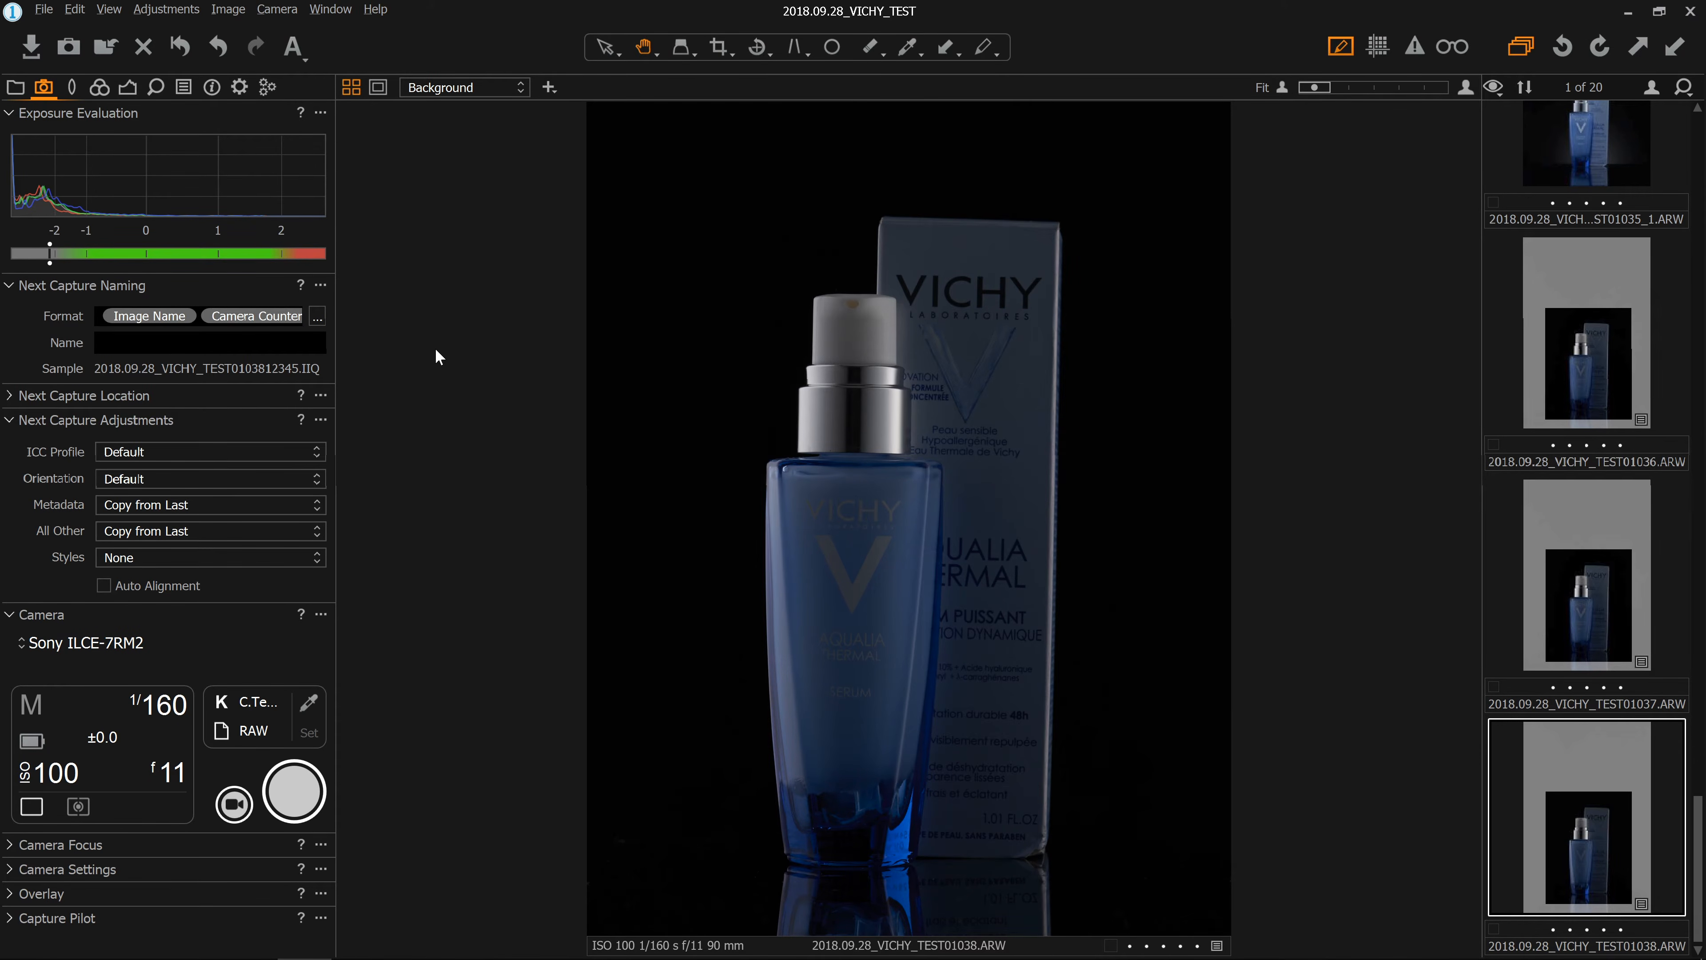
Step: Create a new session with the default settings
click(35, 15)
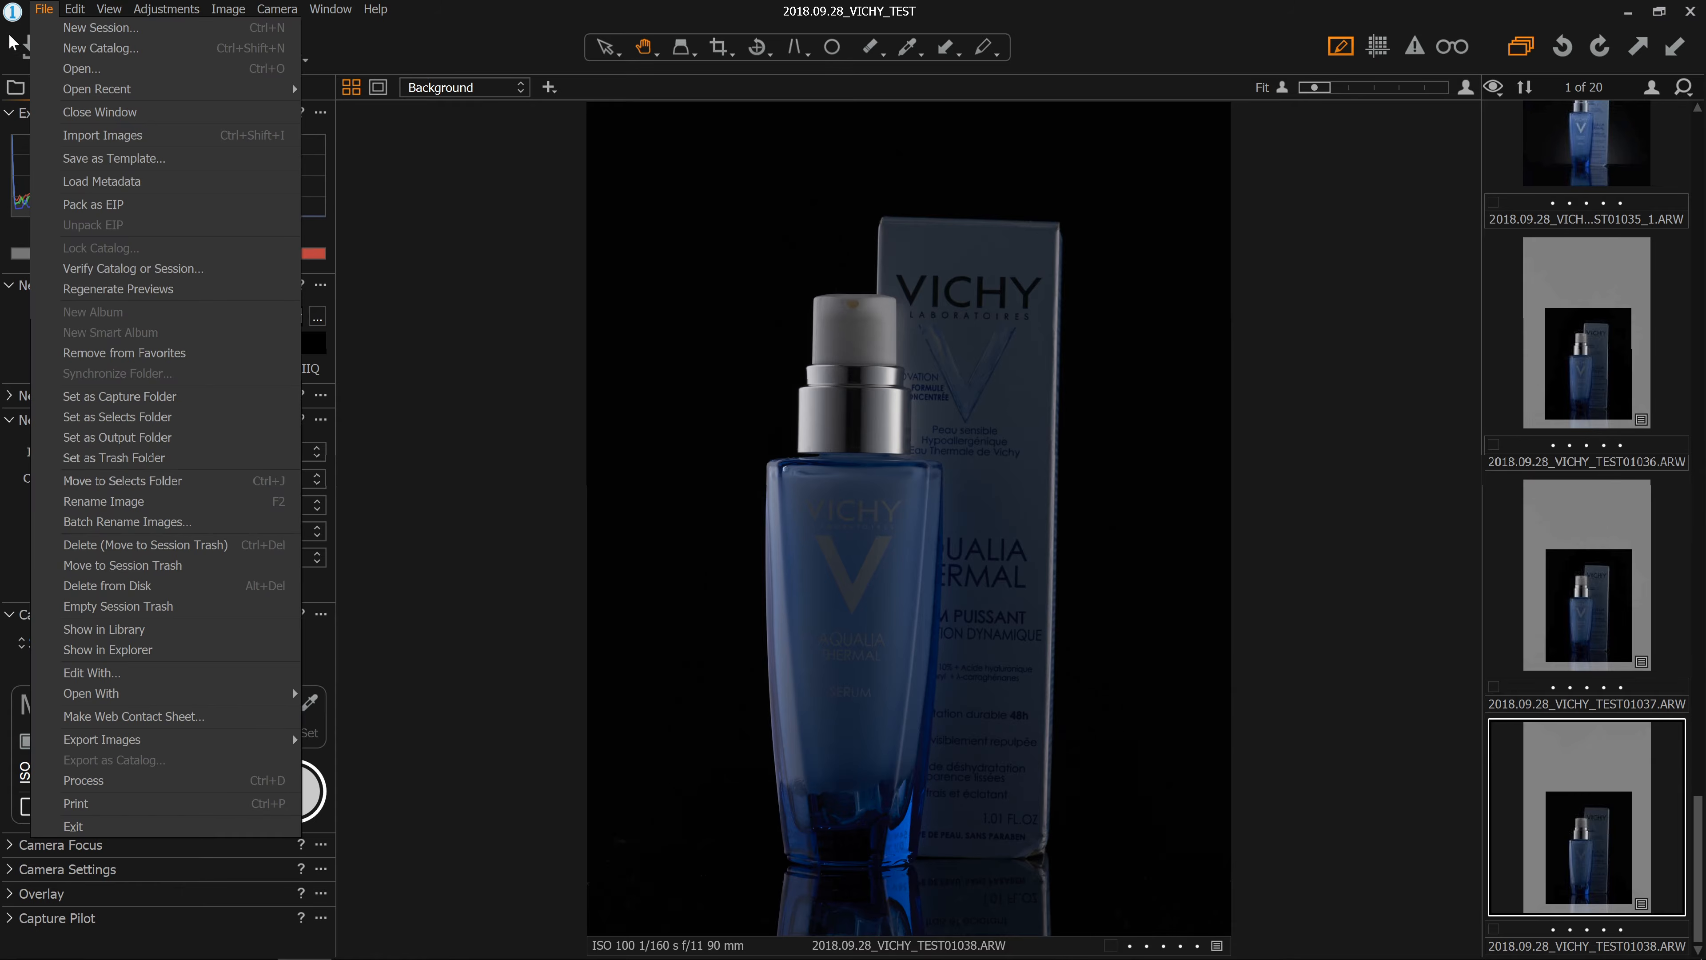
click(118, 32)
click(977, 632)
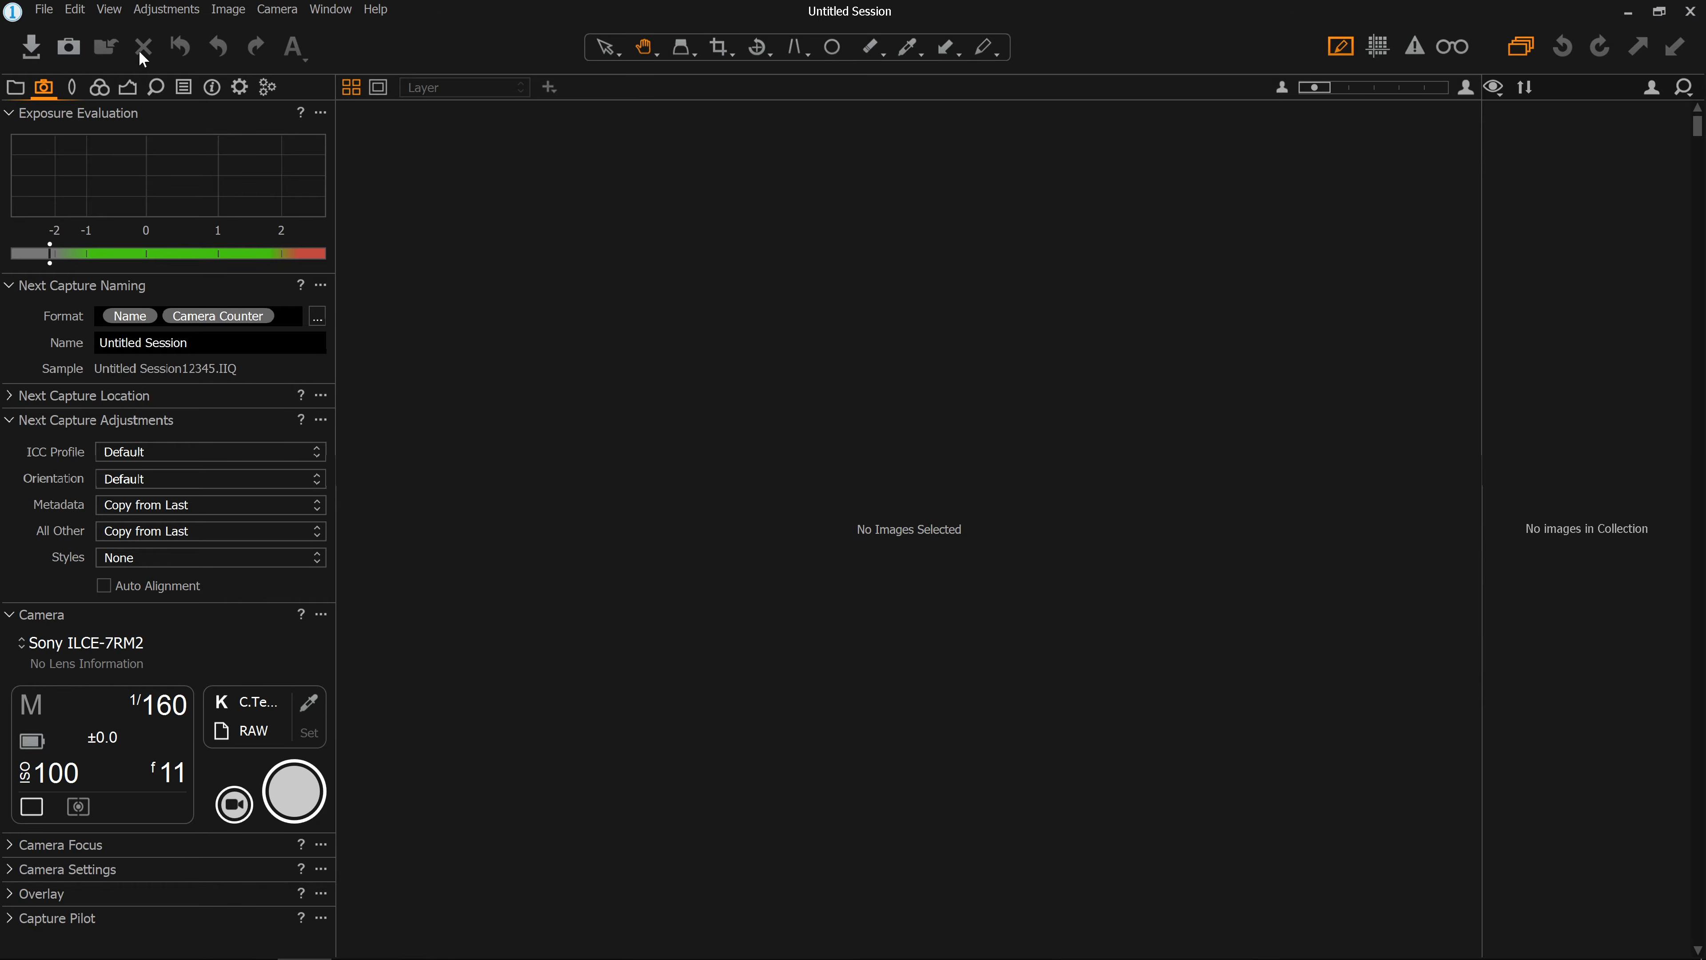
Step: Reopen the recent session 2018.09.28_VICHY_TEST
click(44, 9)
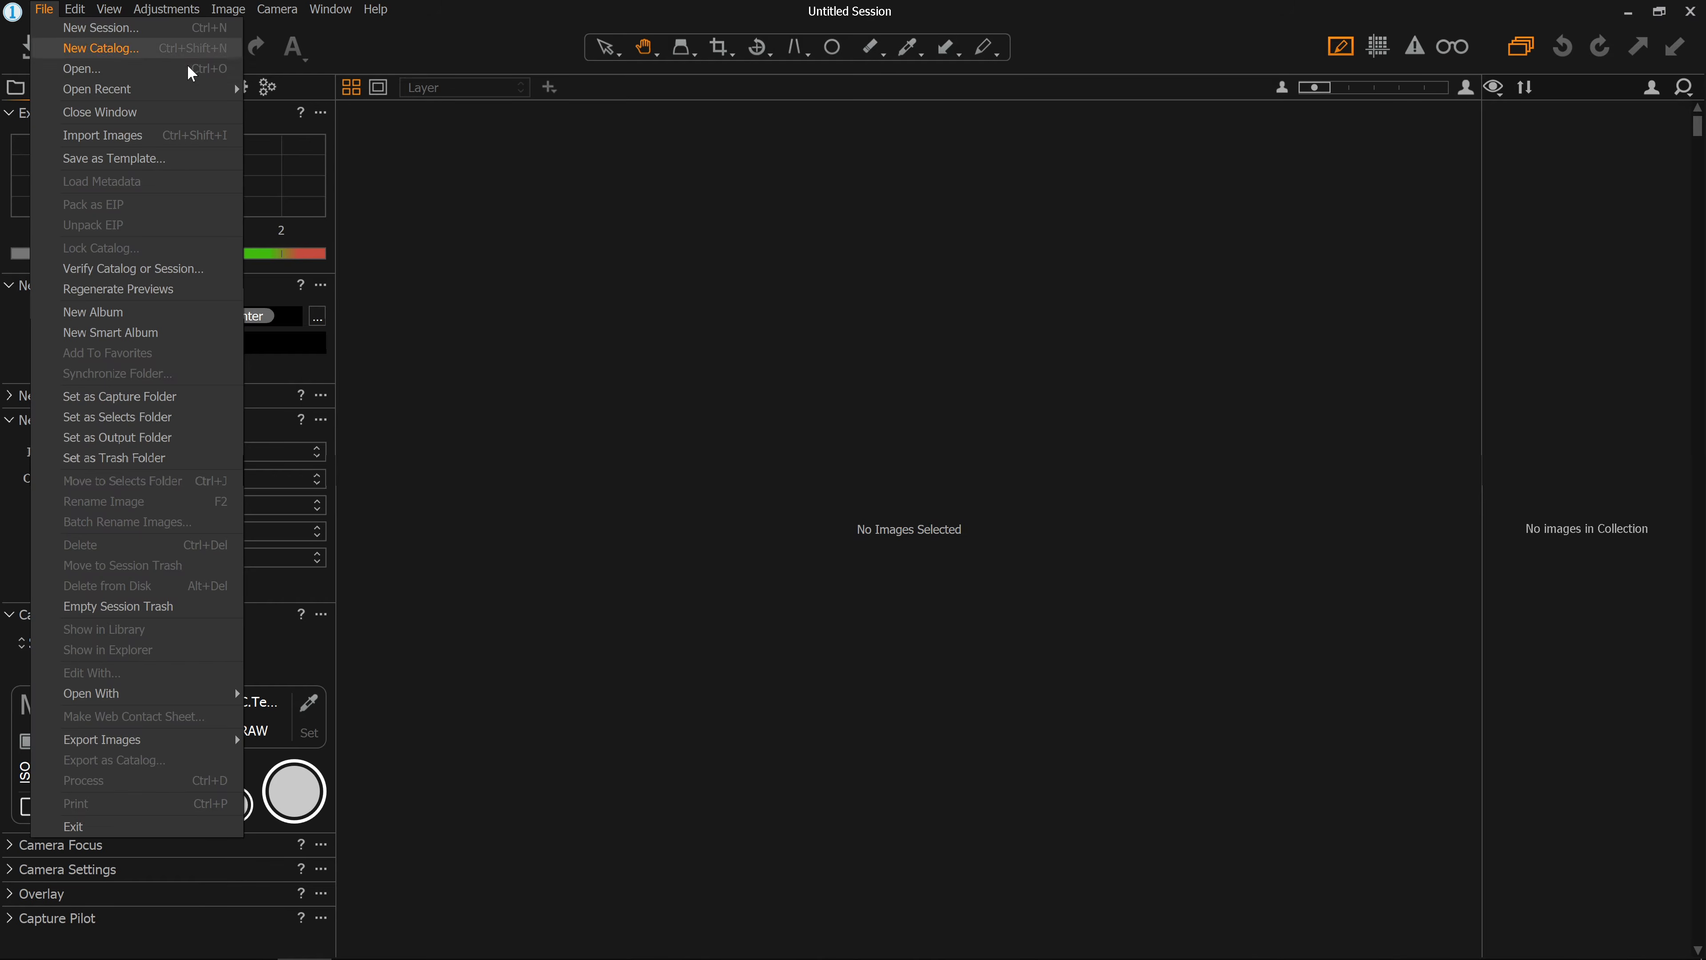
mouse_move(201, 86)
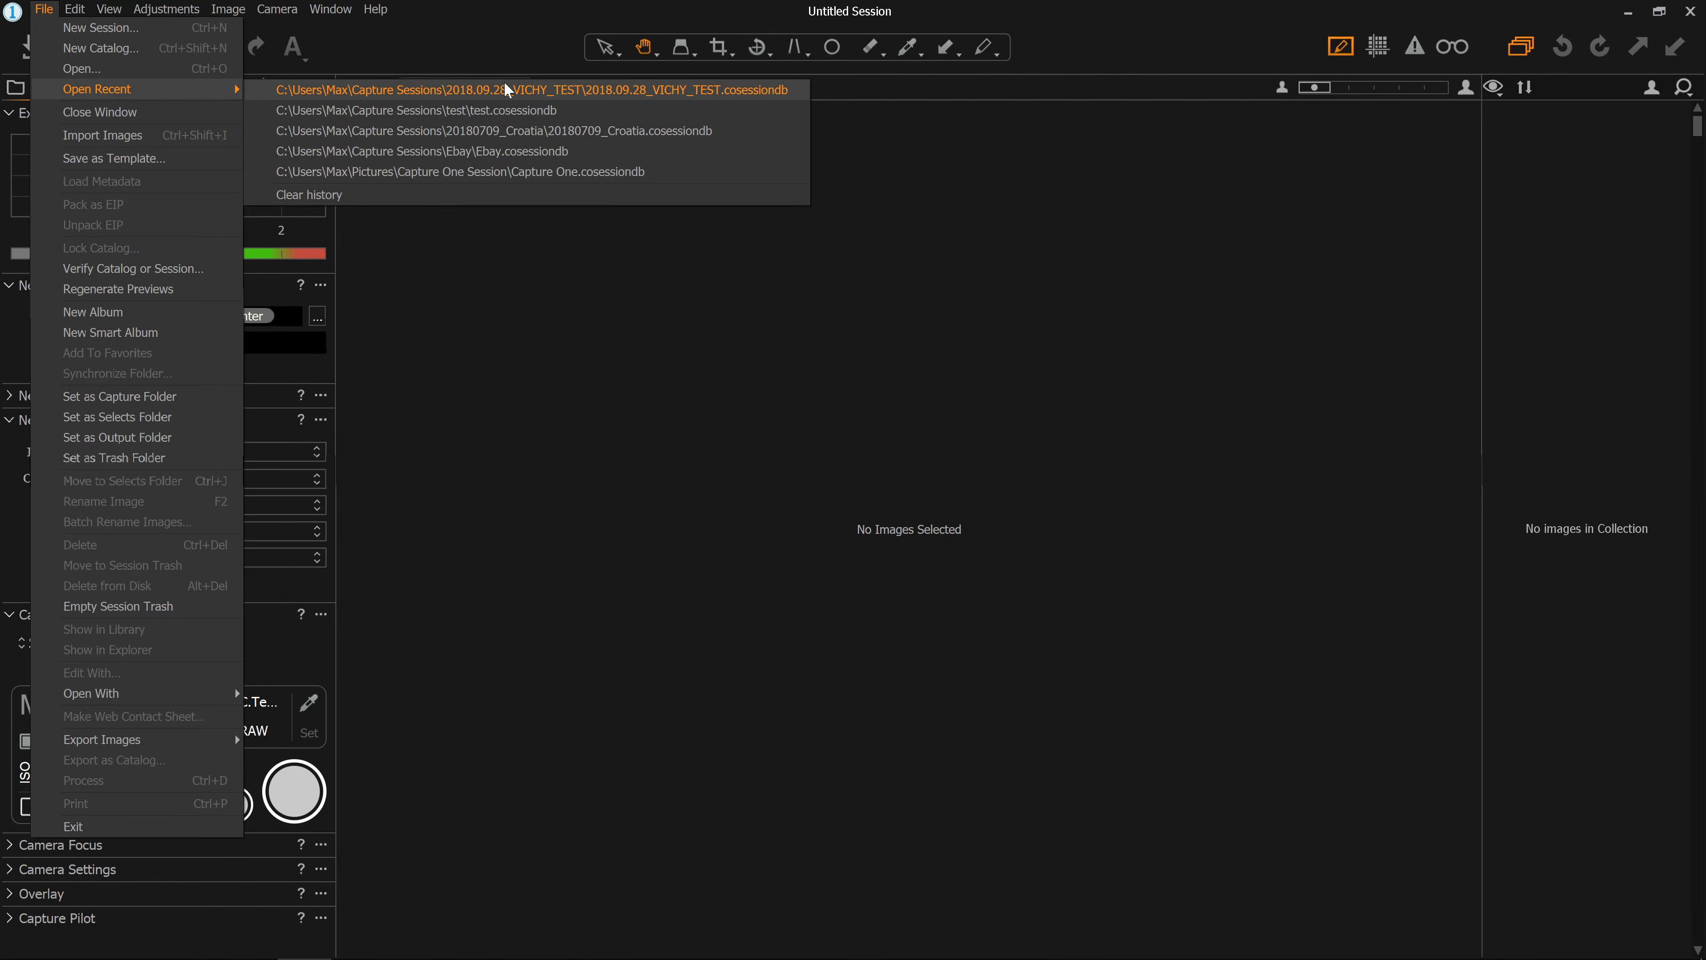
click(569, 89)
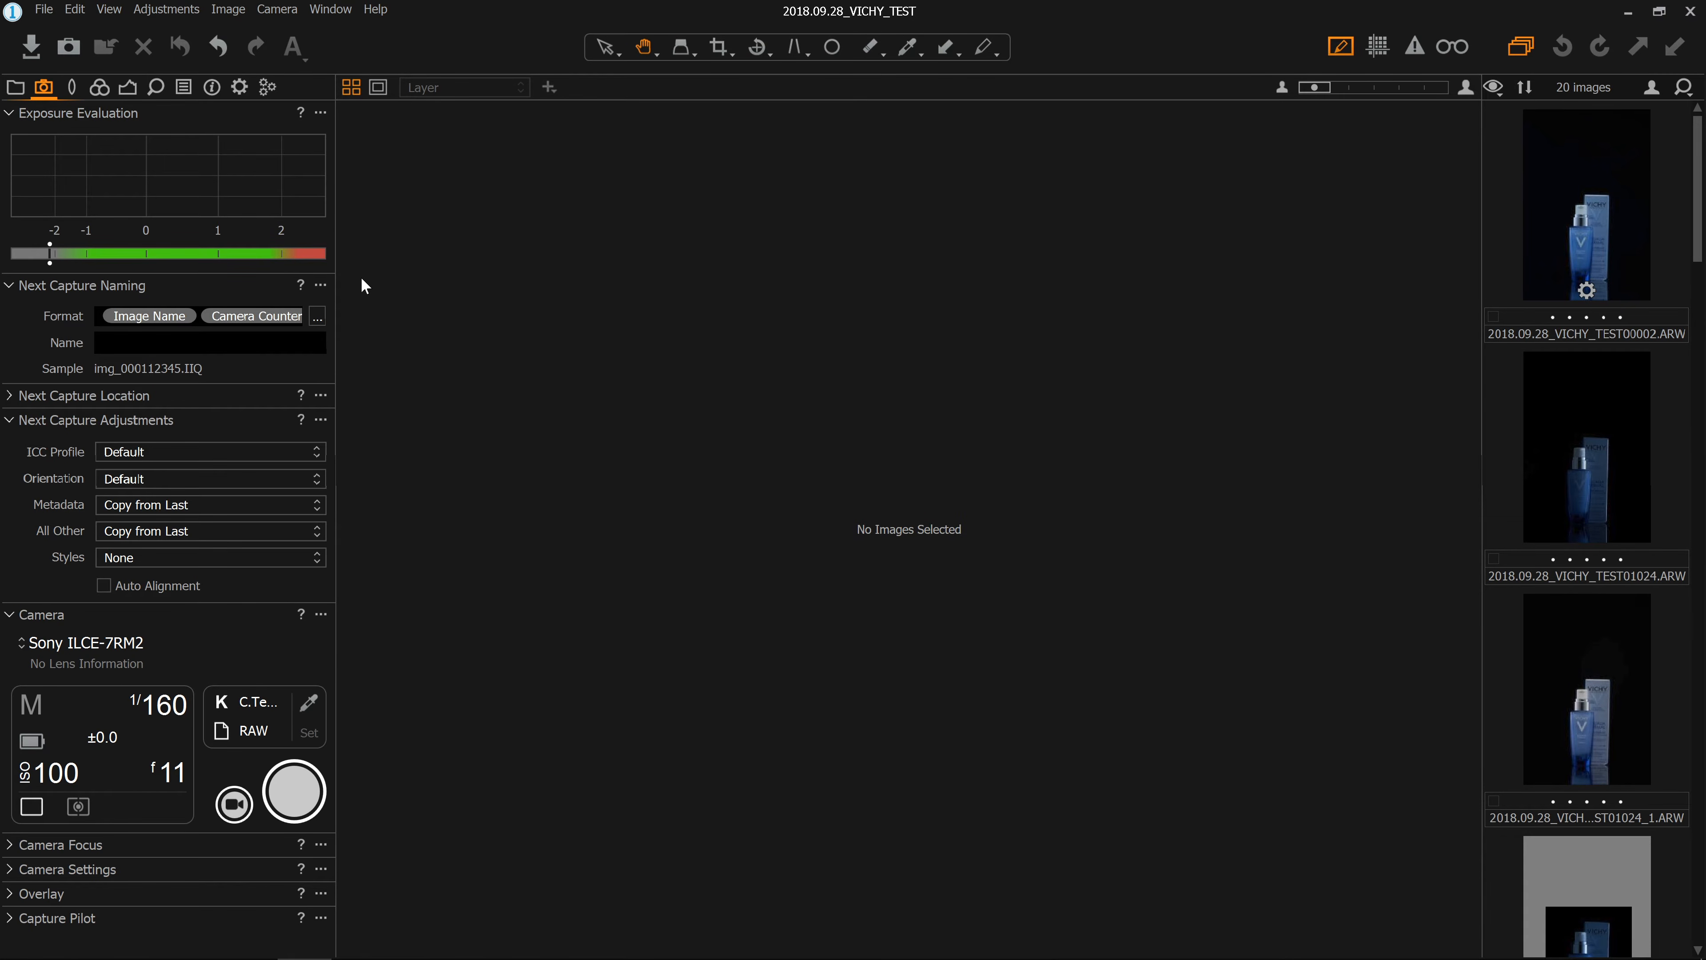
Step: Open the naming format for the next captures and remove its Image Name and Camera Counter tokens
click(317, 317)
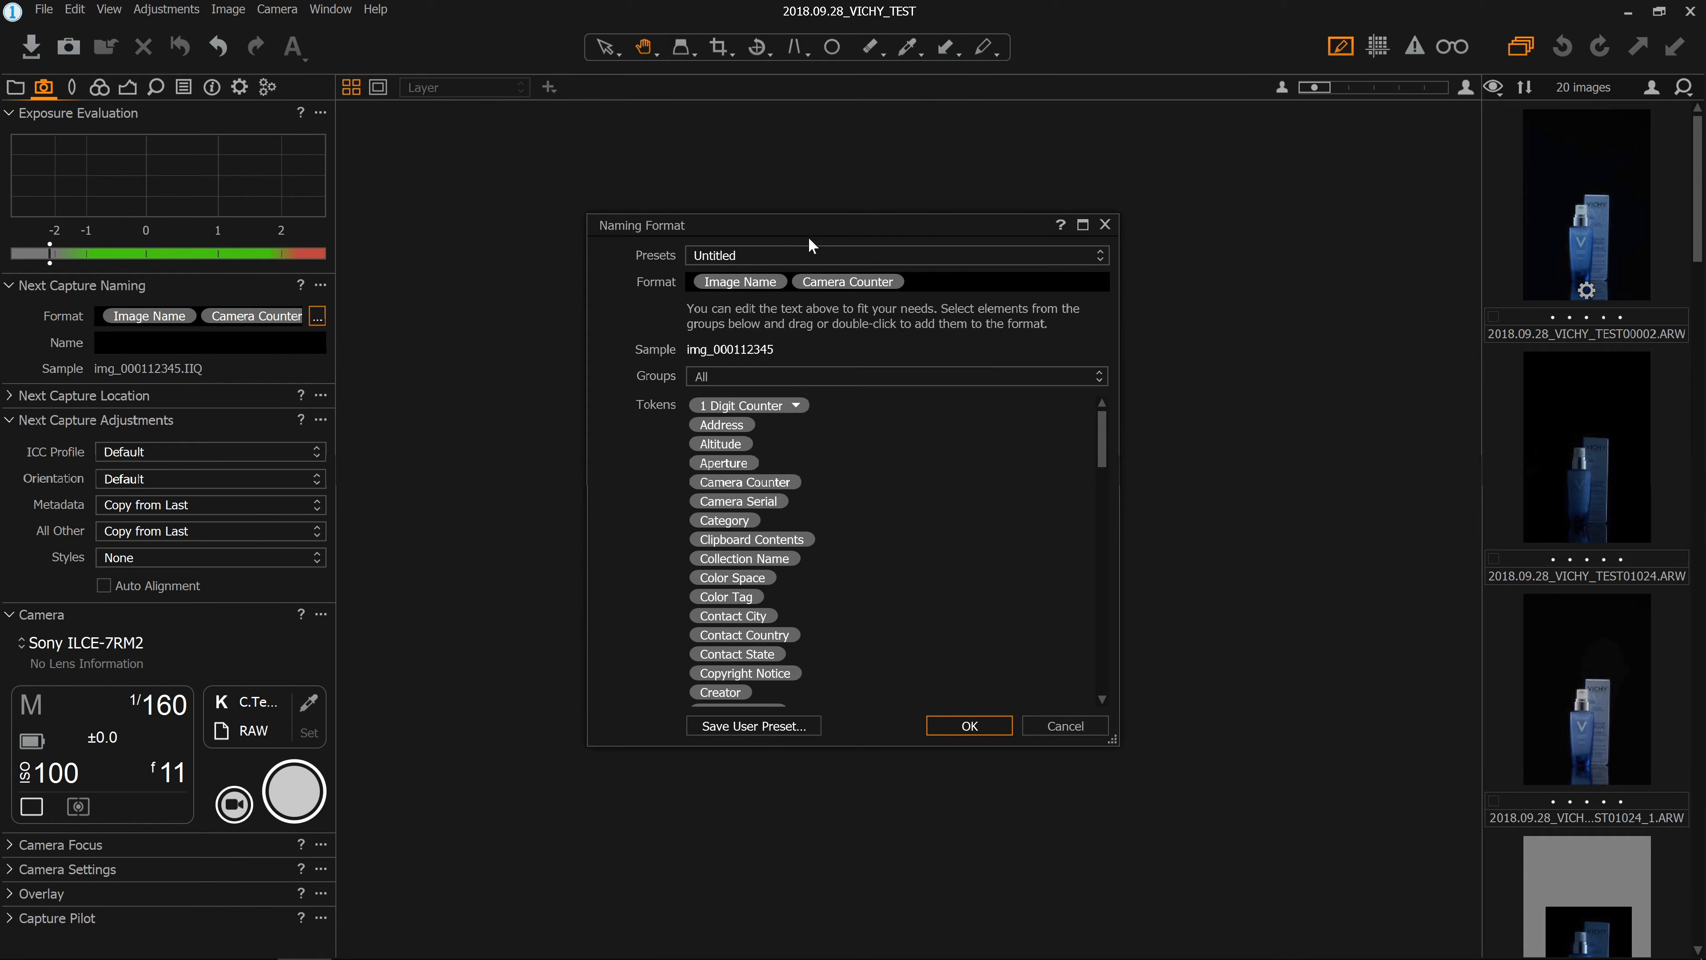
click(764, 253)
click(764, 254)
scroll(893, 532, down, 20)
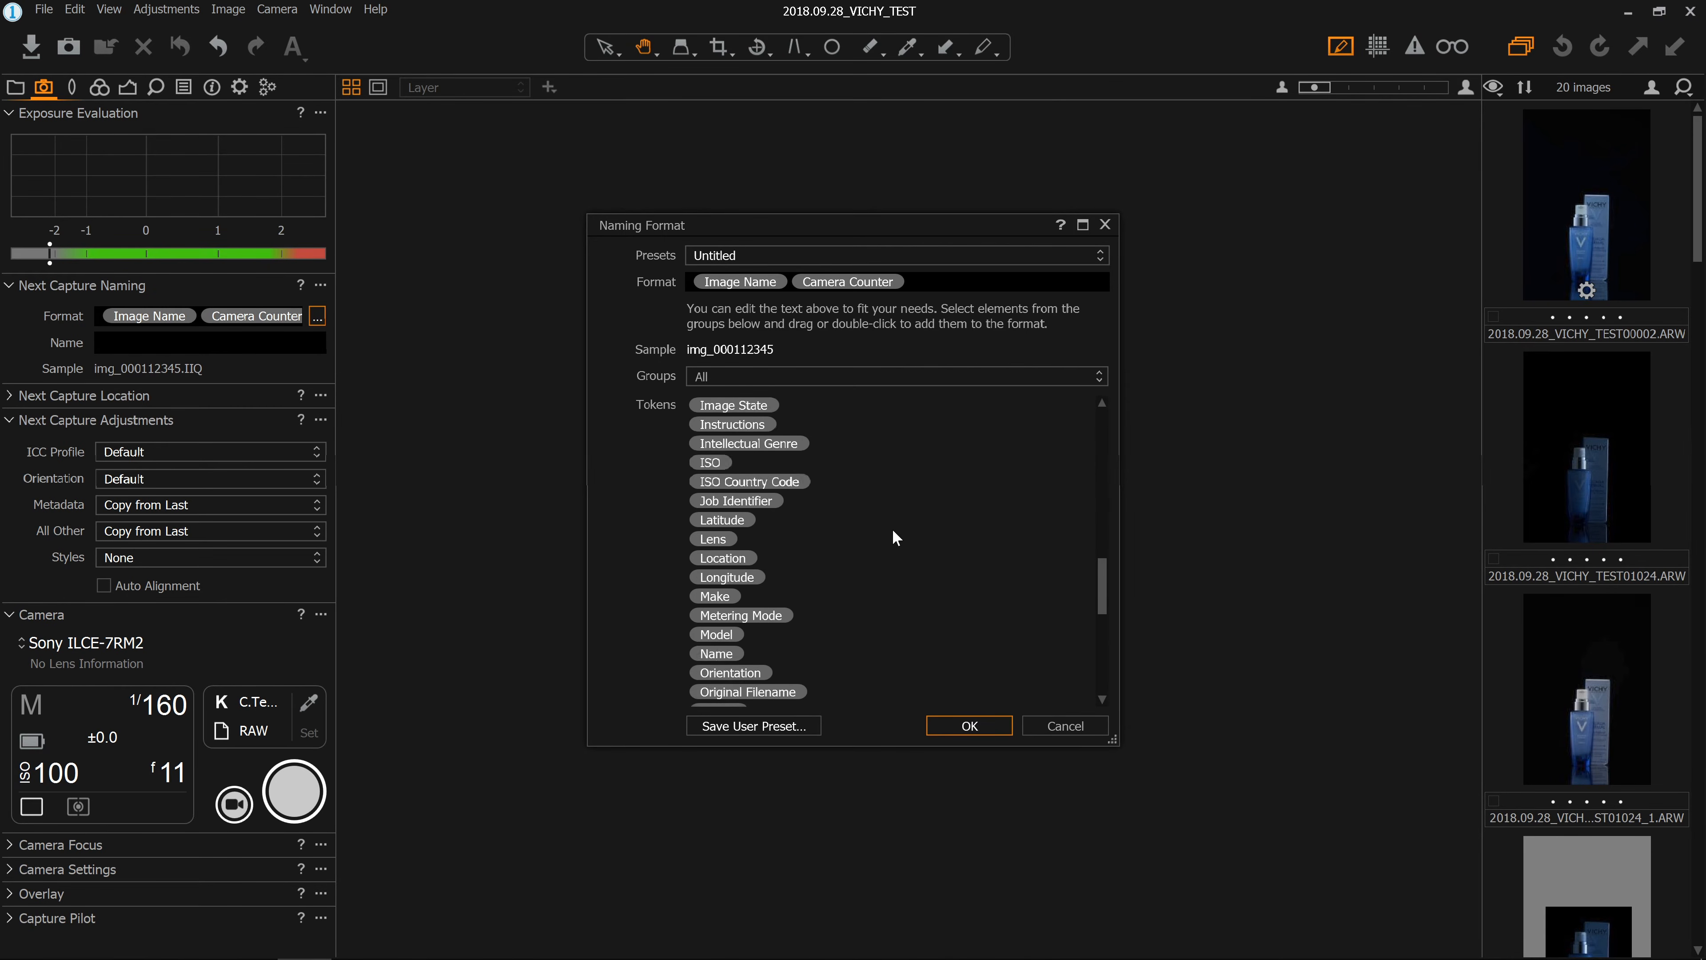
scroll(893, 531, up, 20)
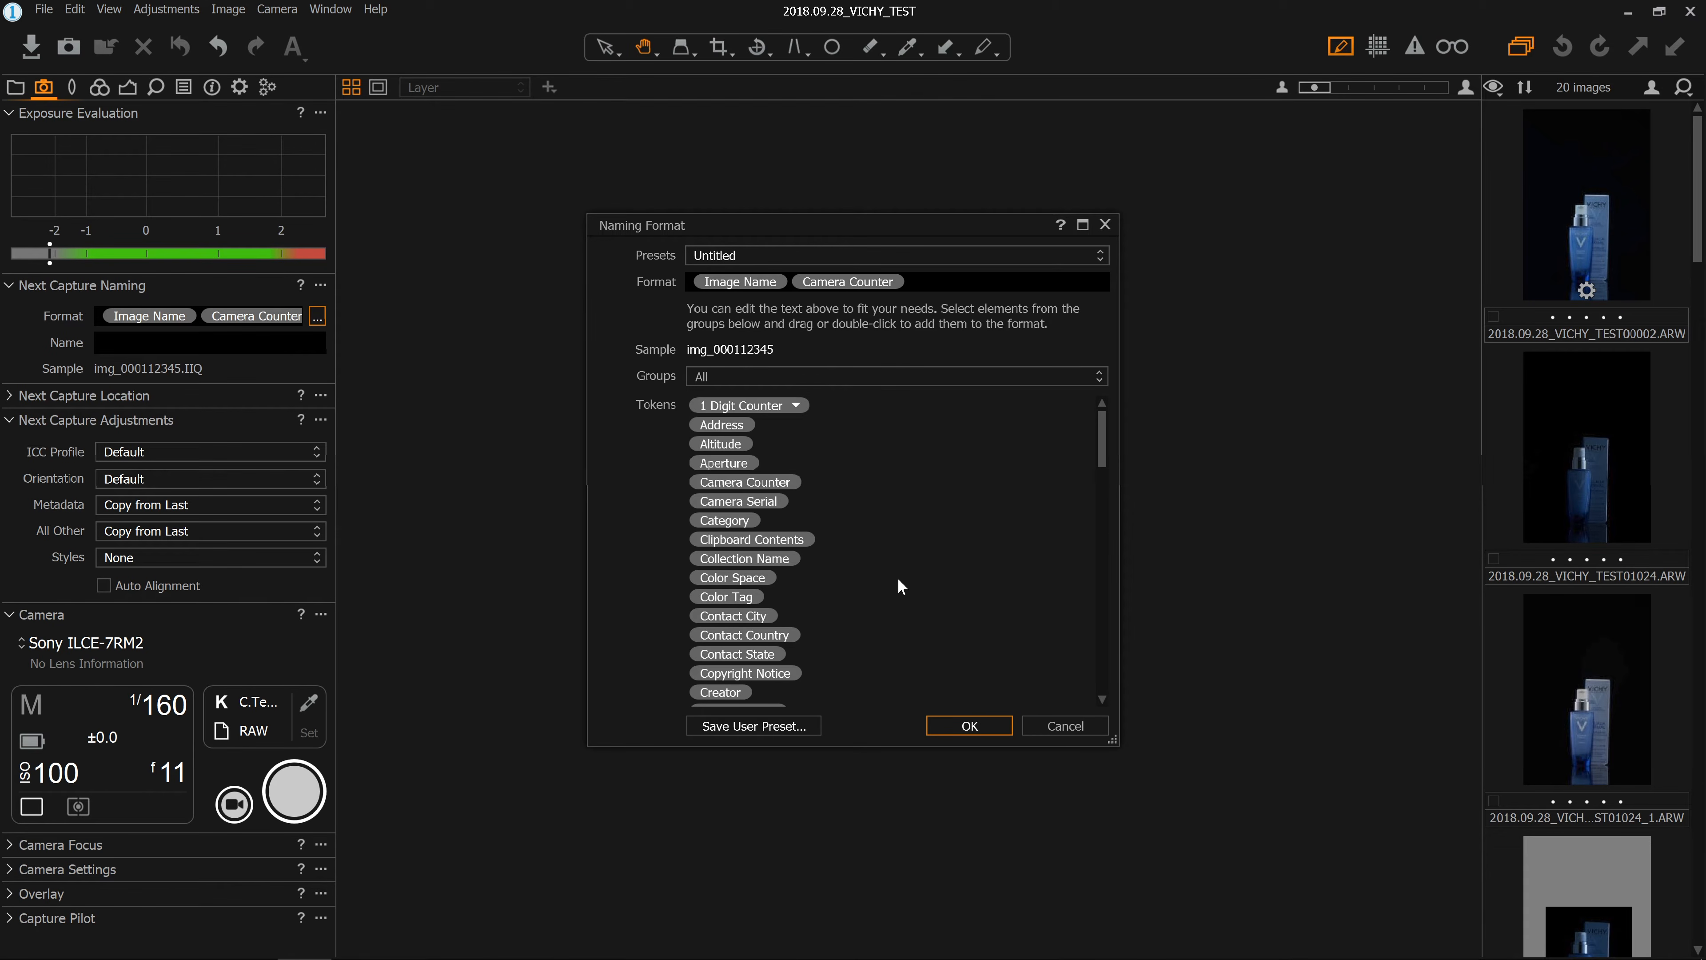
click(908, 281)
key(BackSpace)
key(BackSpace)
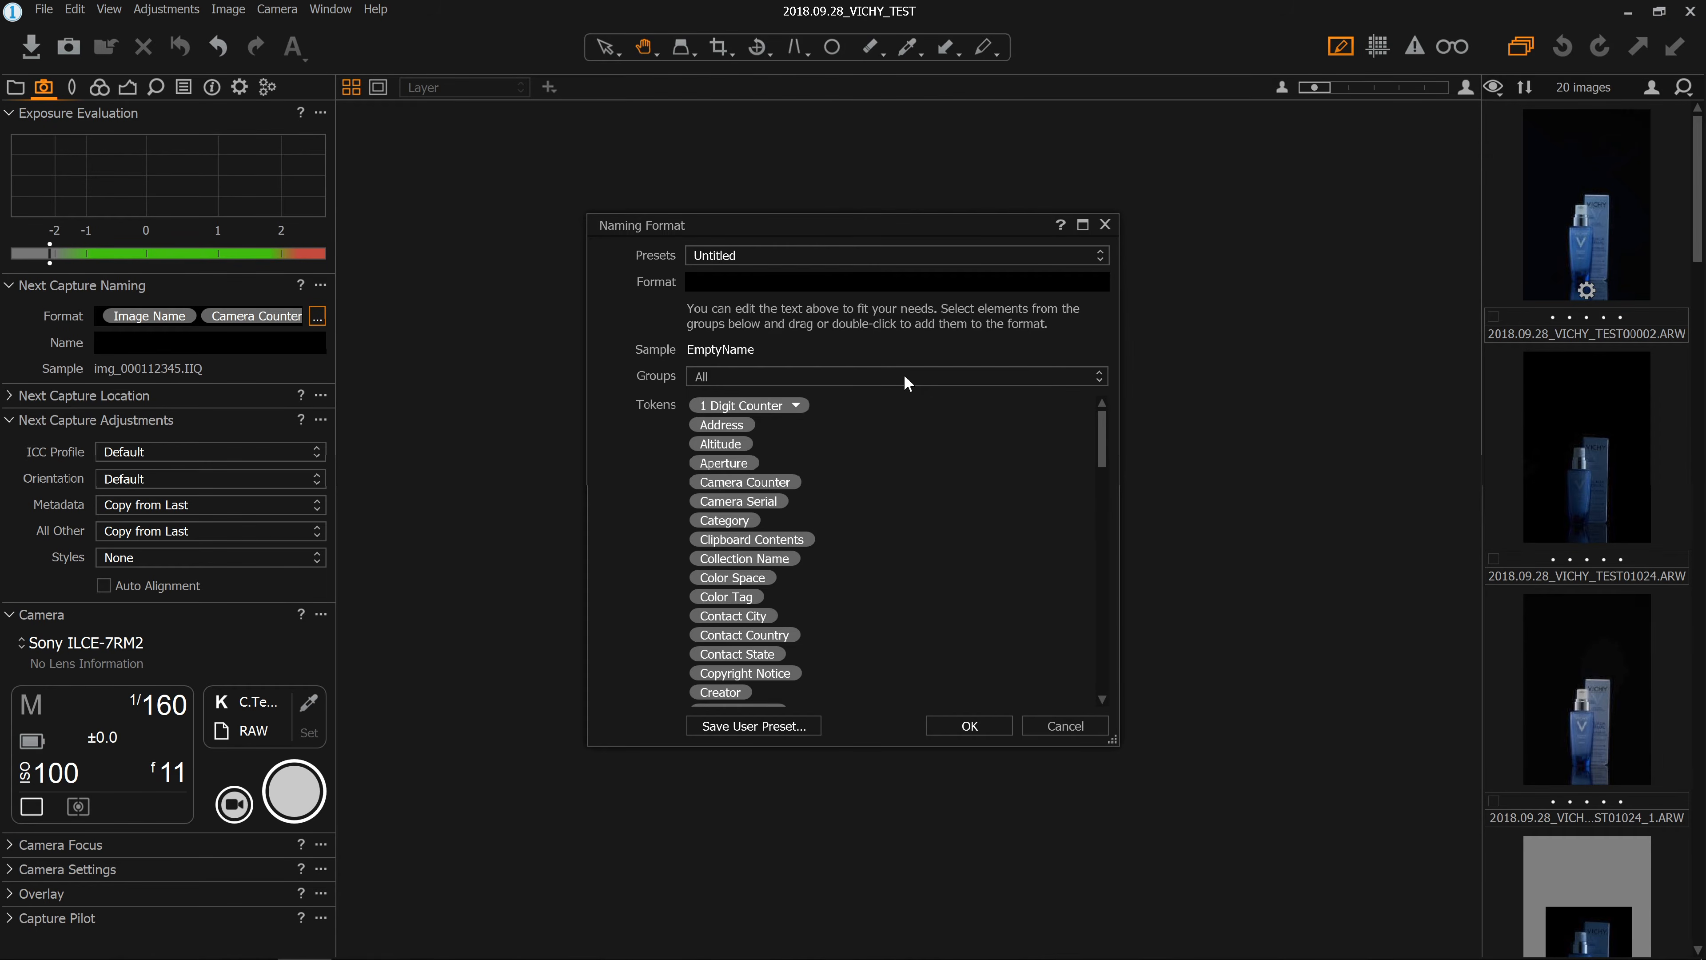
Step: Build the capture naming format from Destination Folder Name, an underscore and a 5 Digit Counter, and apply it
scroll(1104, 442, down, 5)
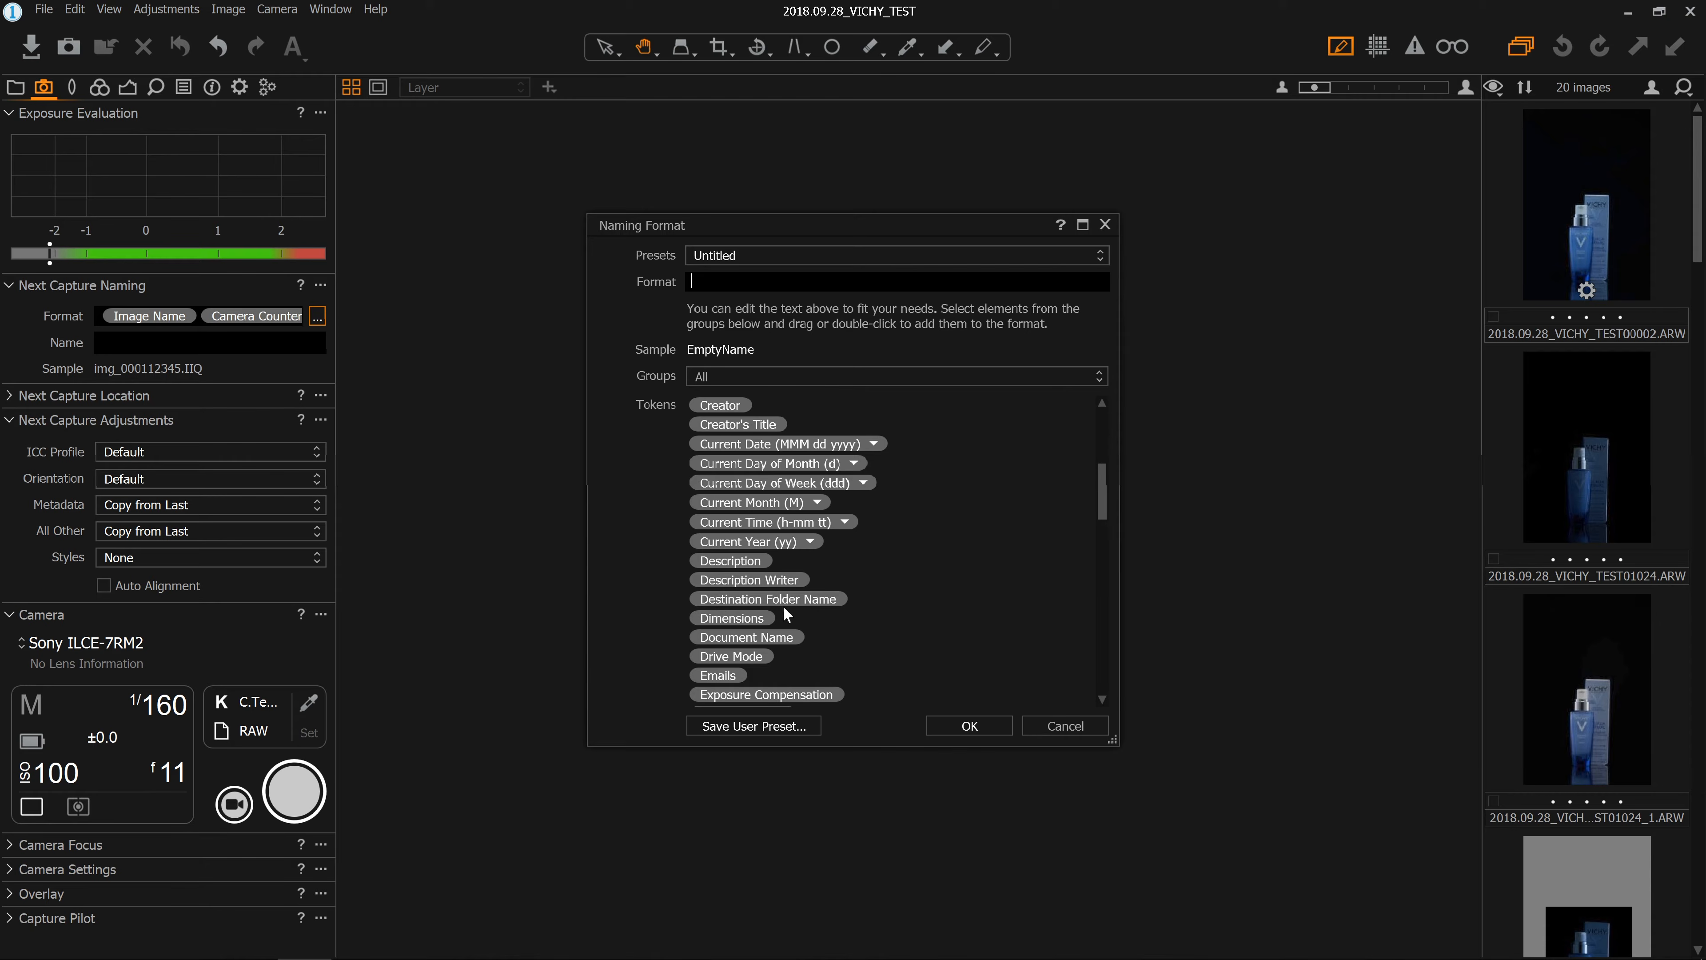
double_click(808, 596)
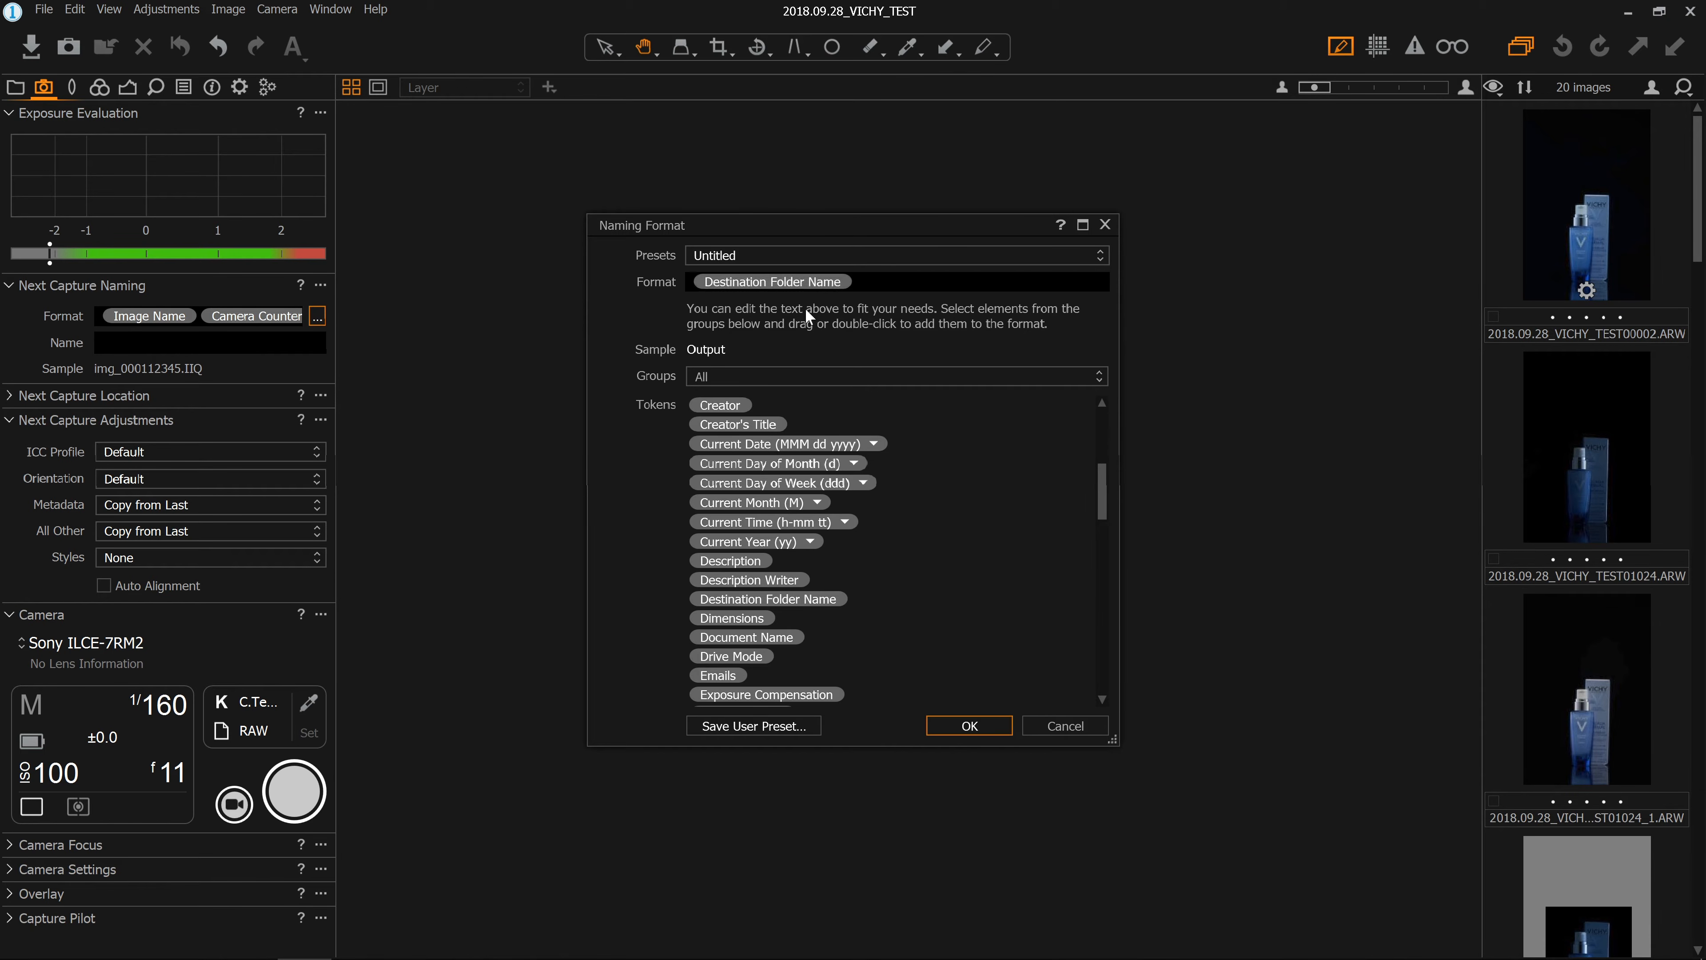
text(_)
scroll(925, 480, up, 5)
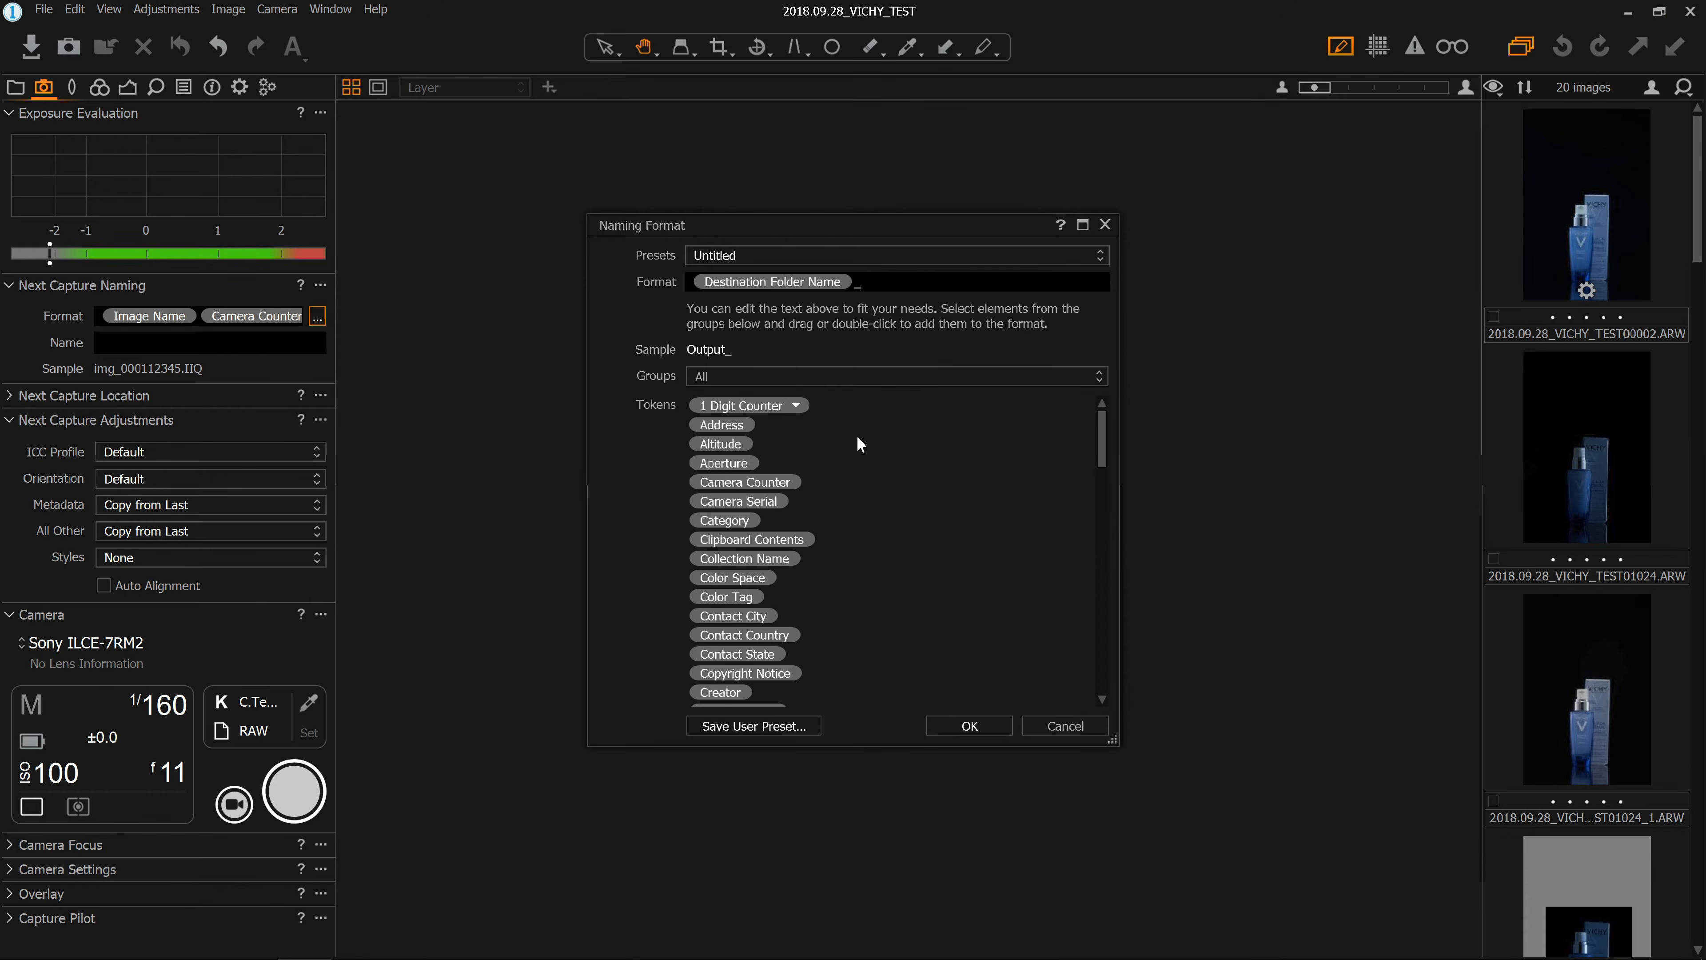
click(795, 405)
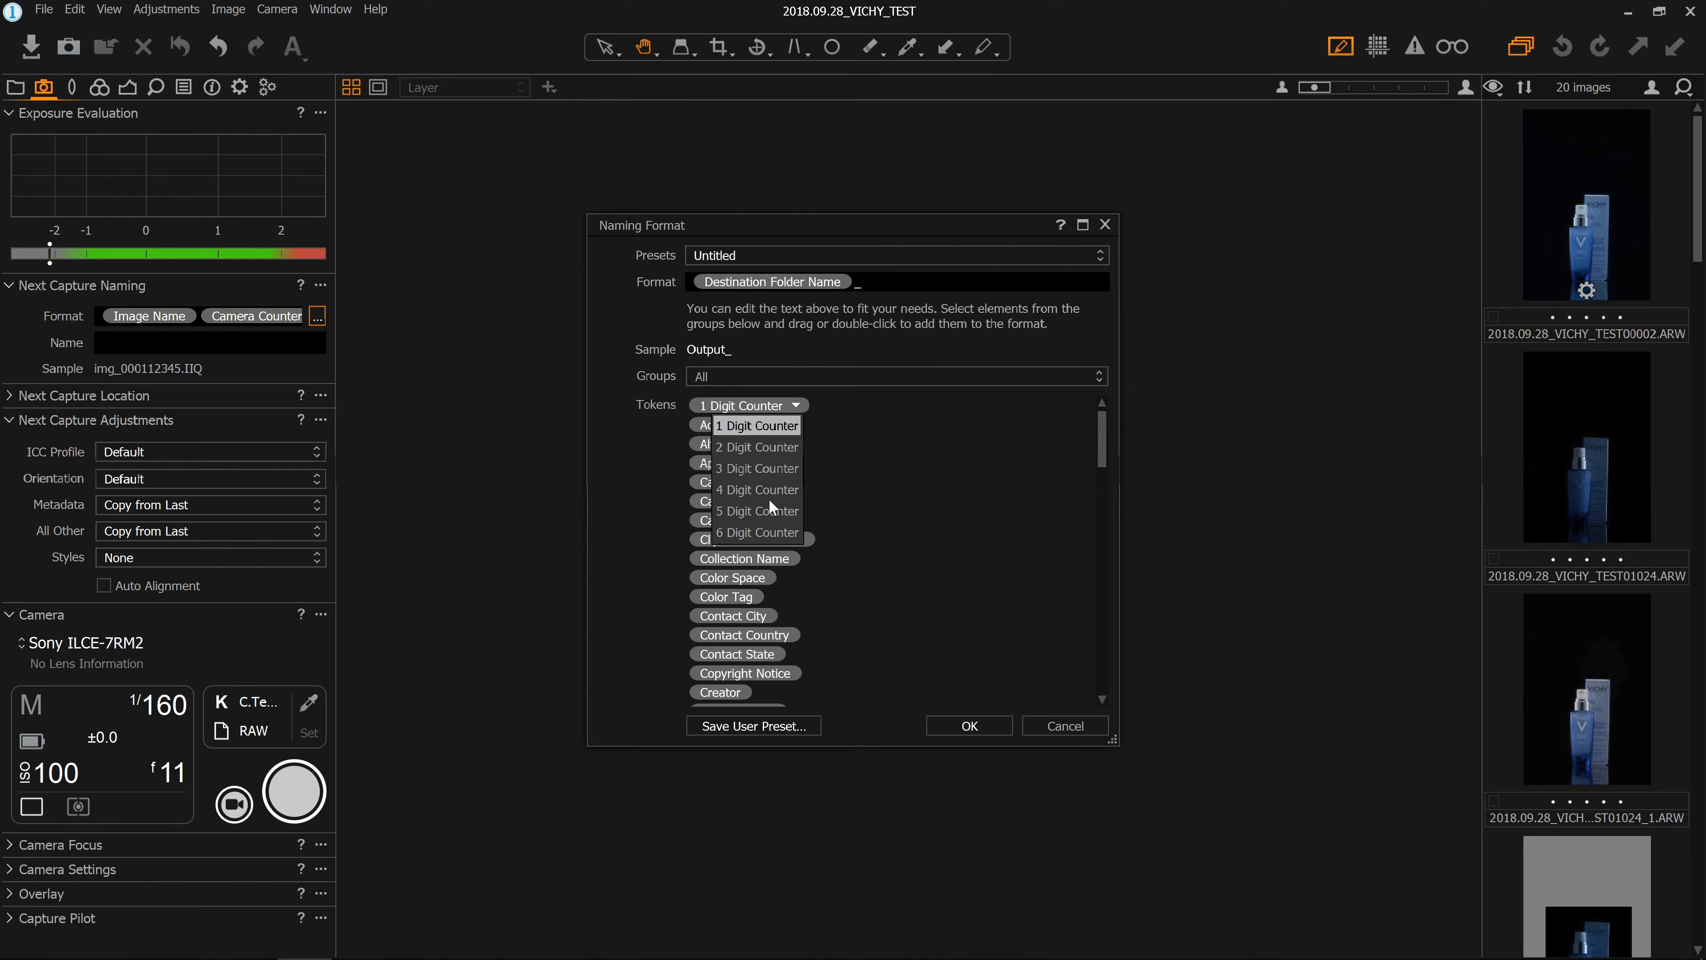
click(759, 511)
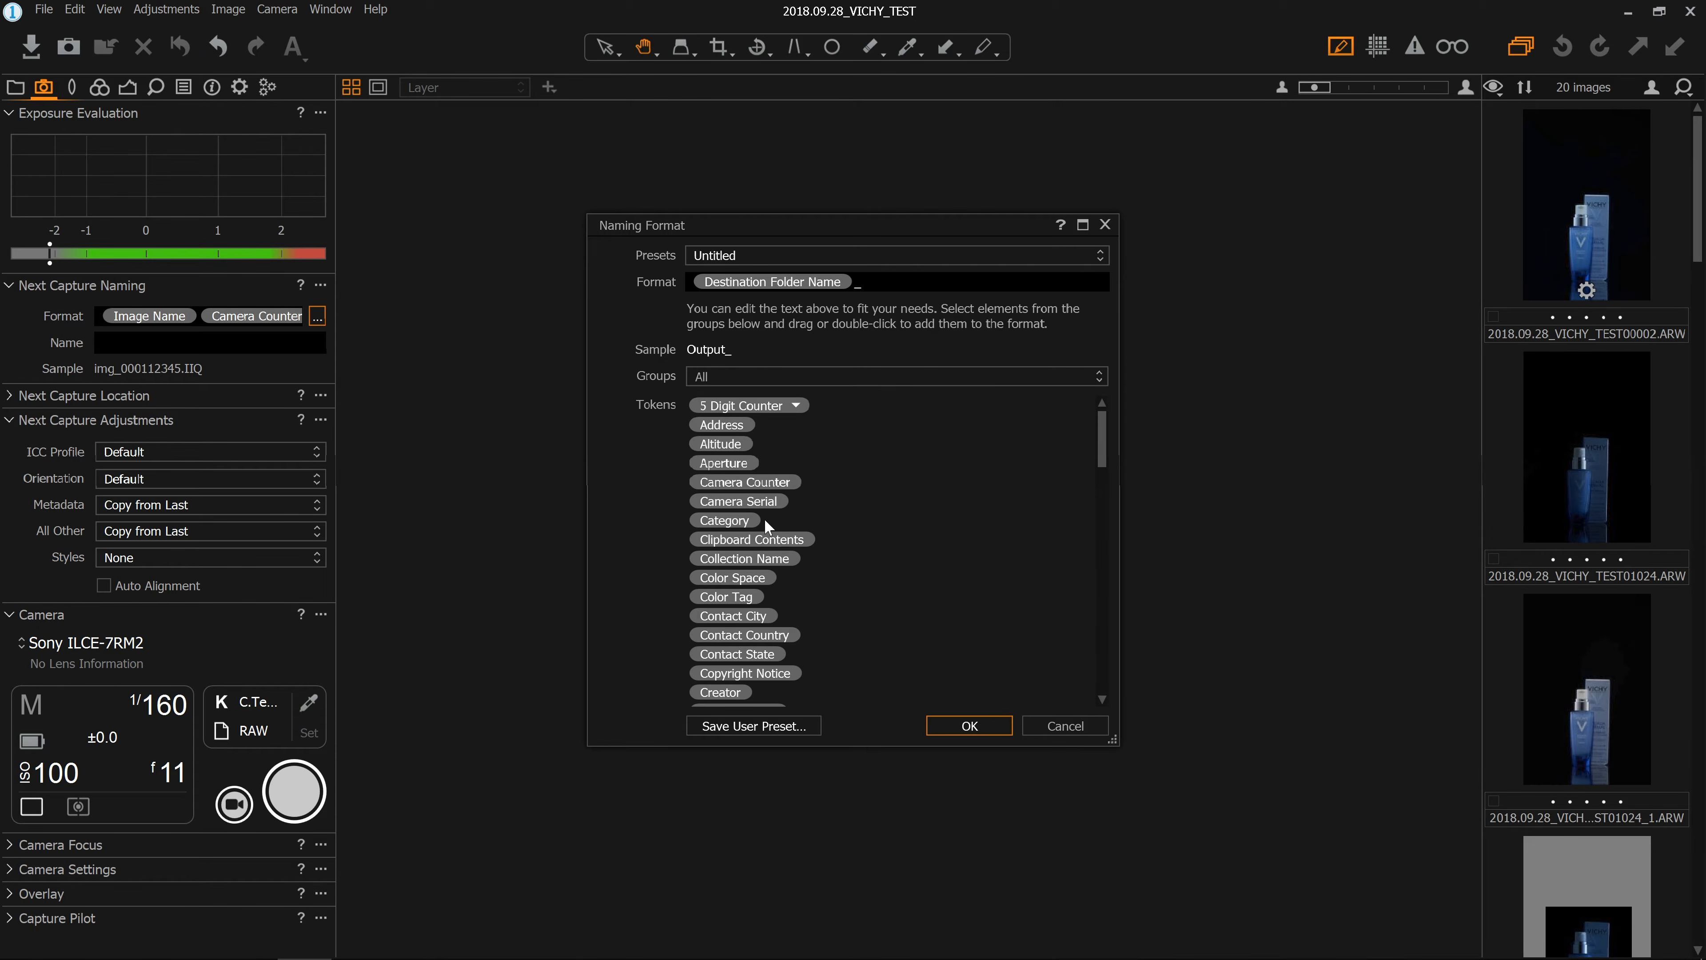
double_click(740, 406)
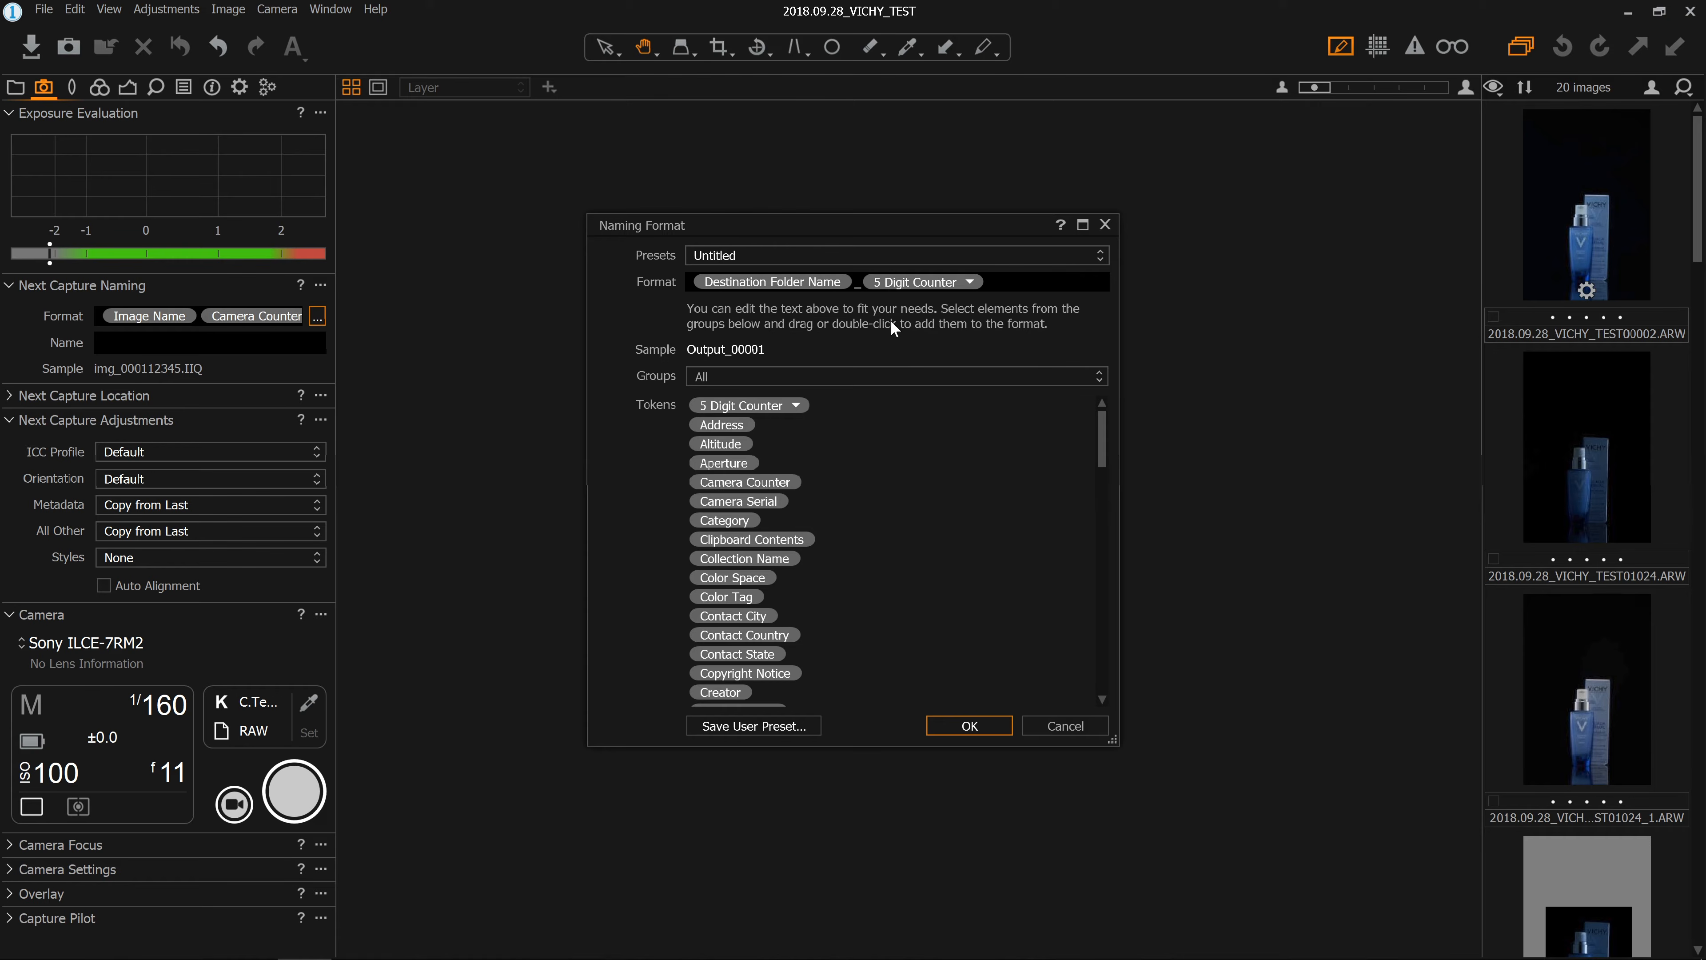
click(987, 727)
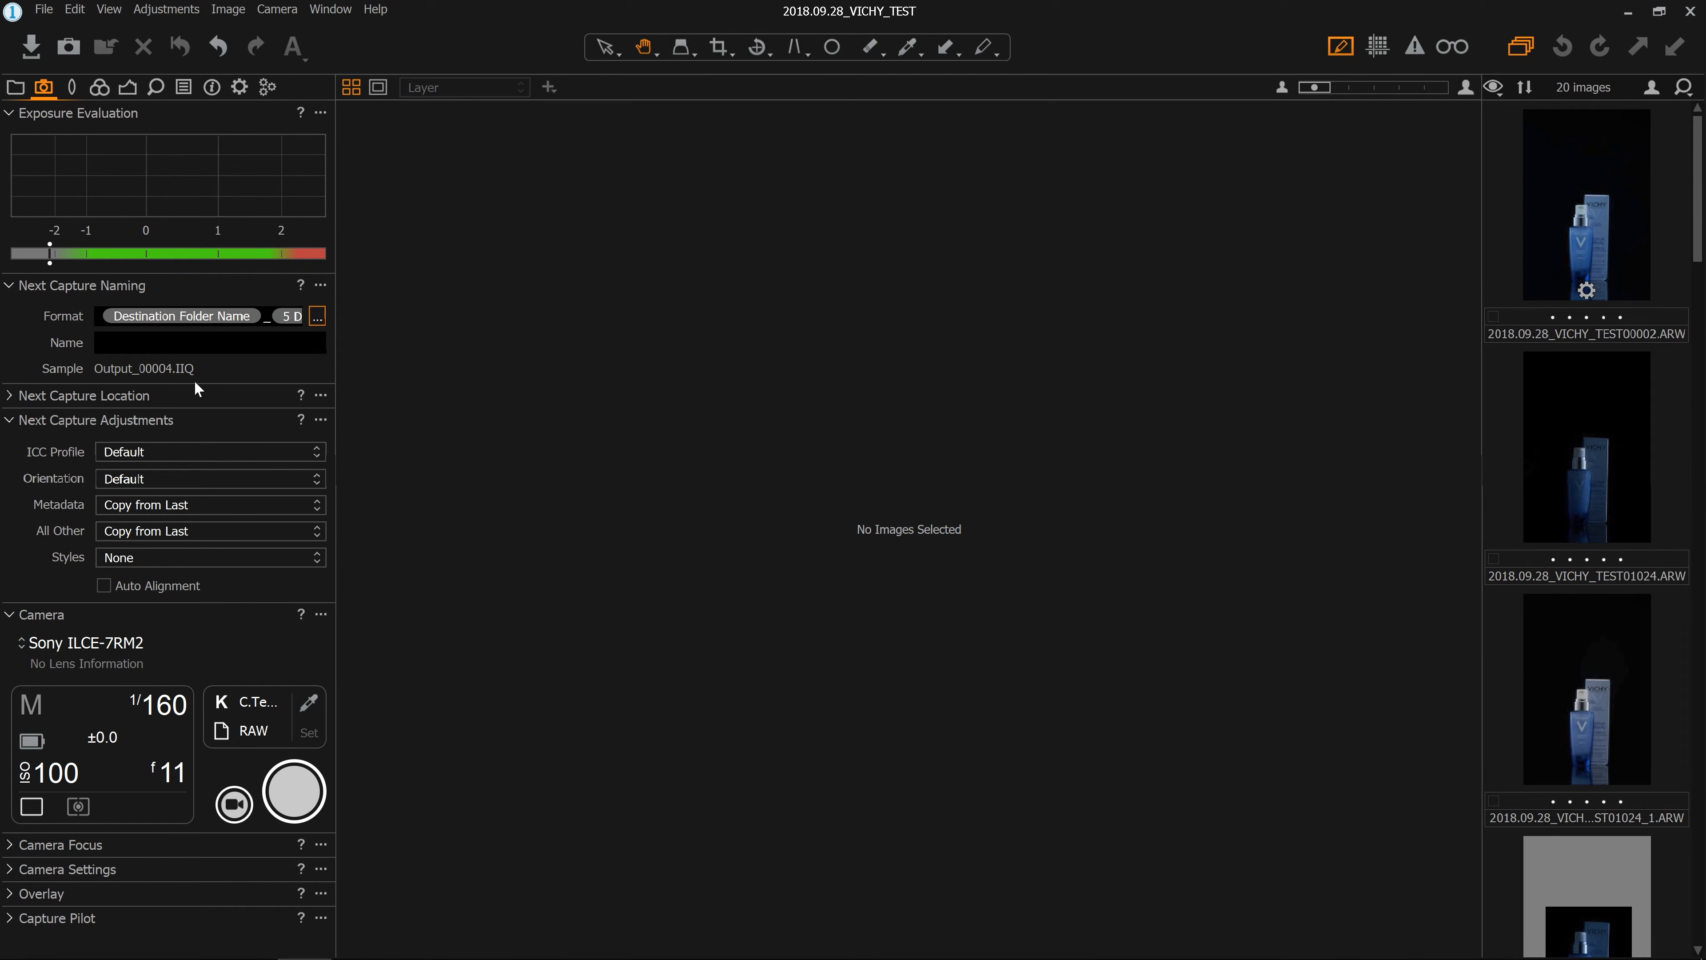
Step: Set the look 1 session favorite as the capture folder and display its images
click(15, 88)
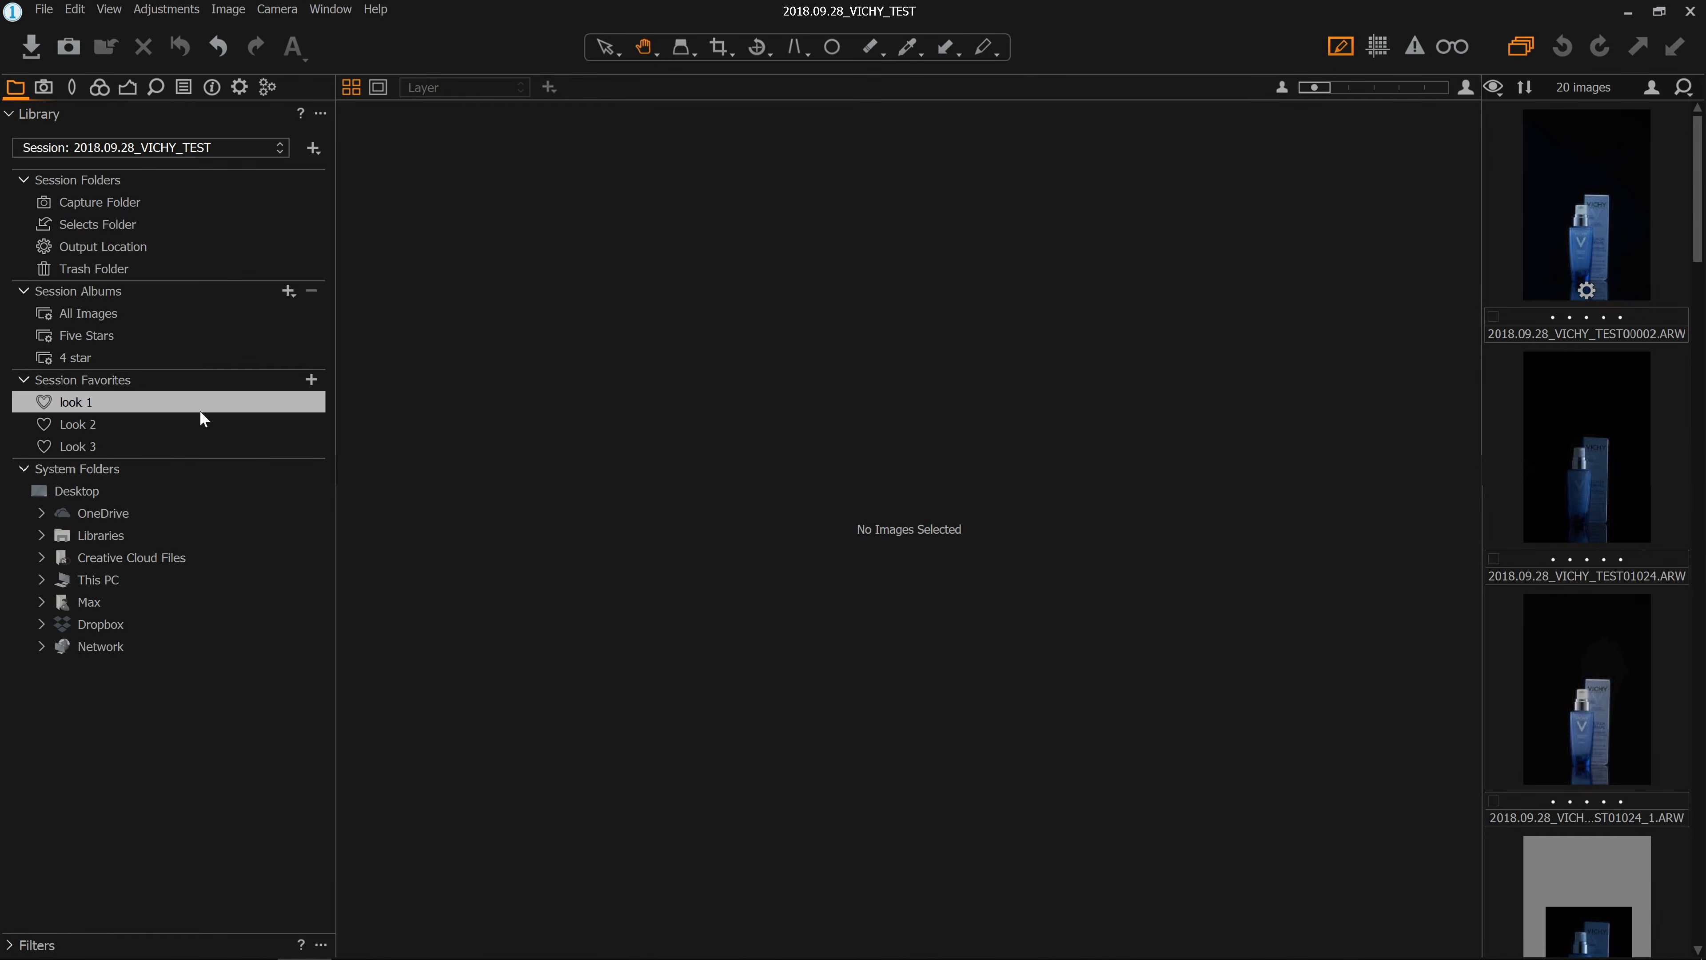
right_click(210, 404)
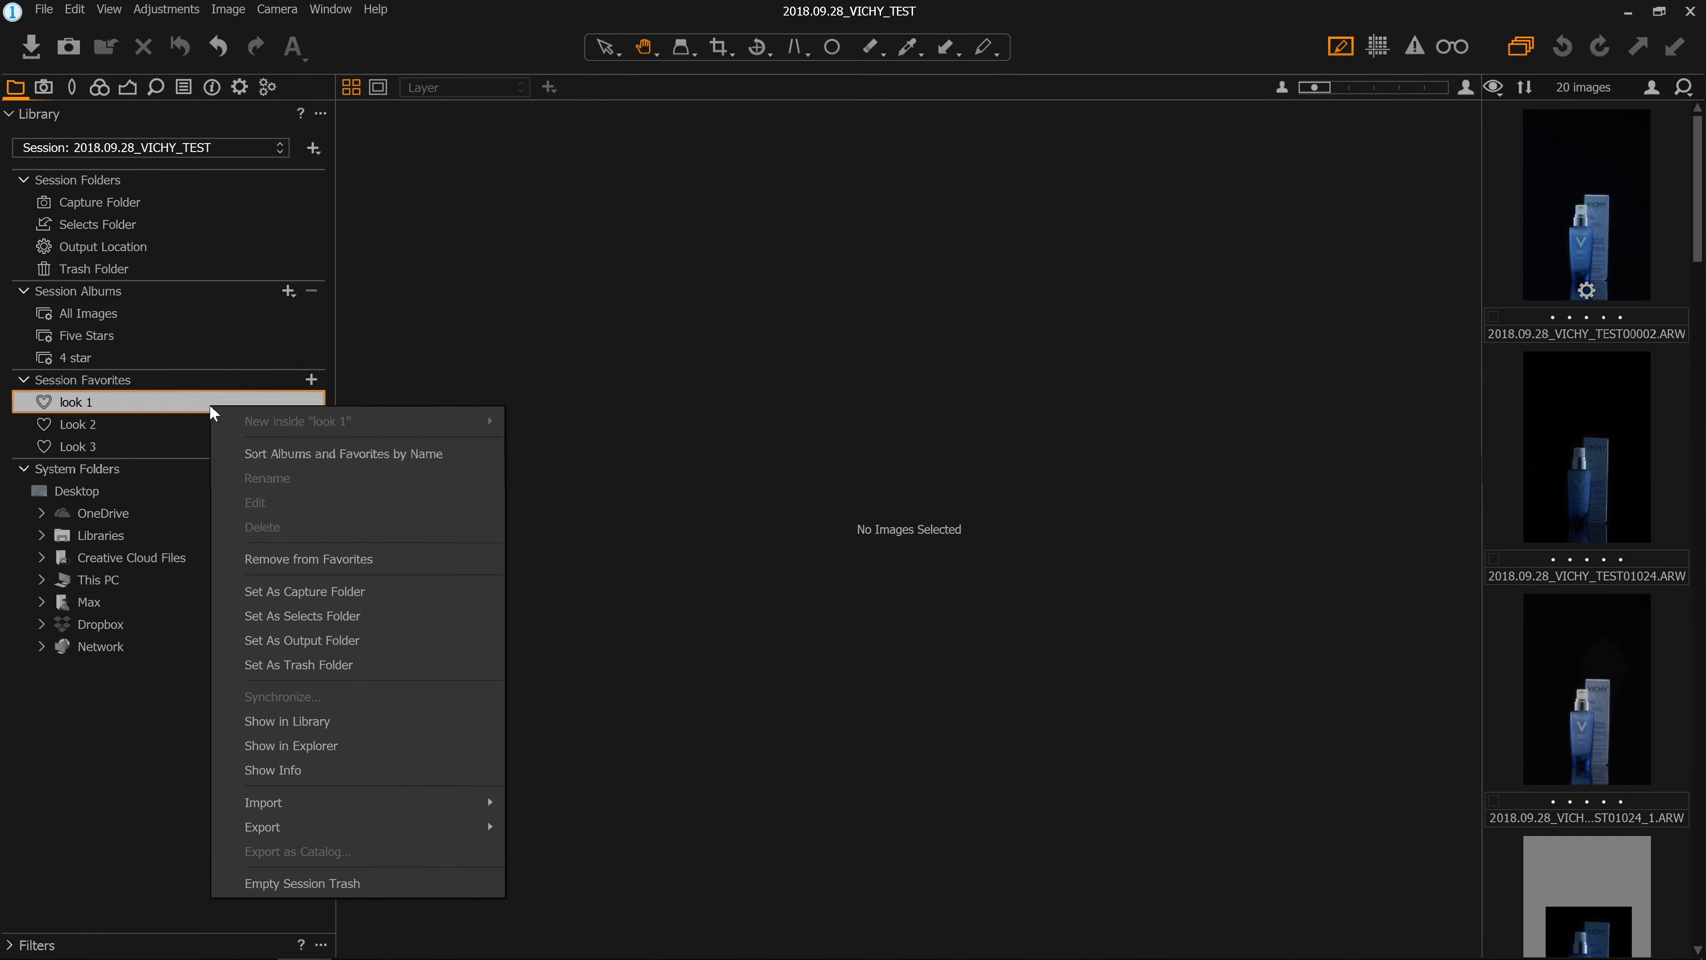
click(386, 602)
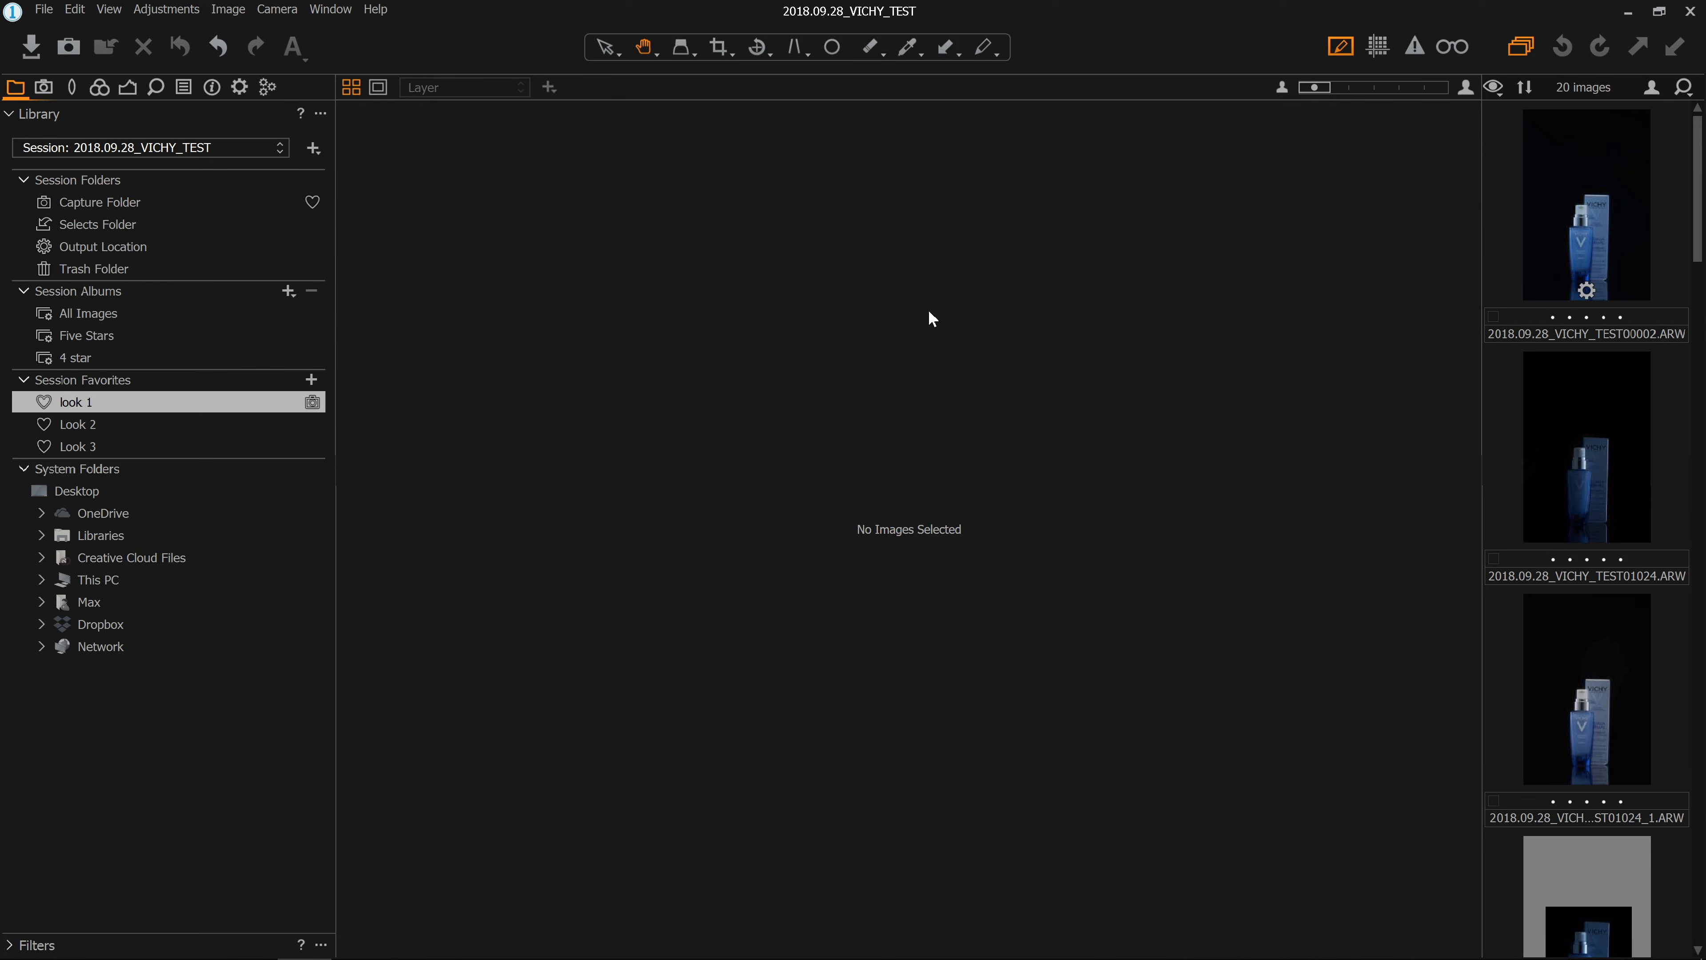
click(261, 404)
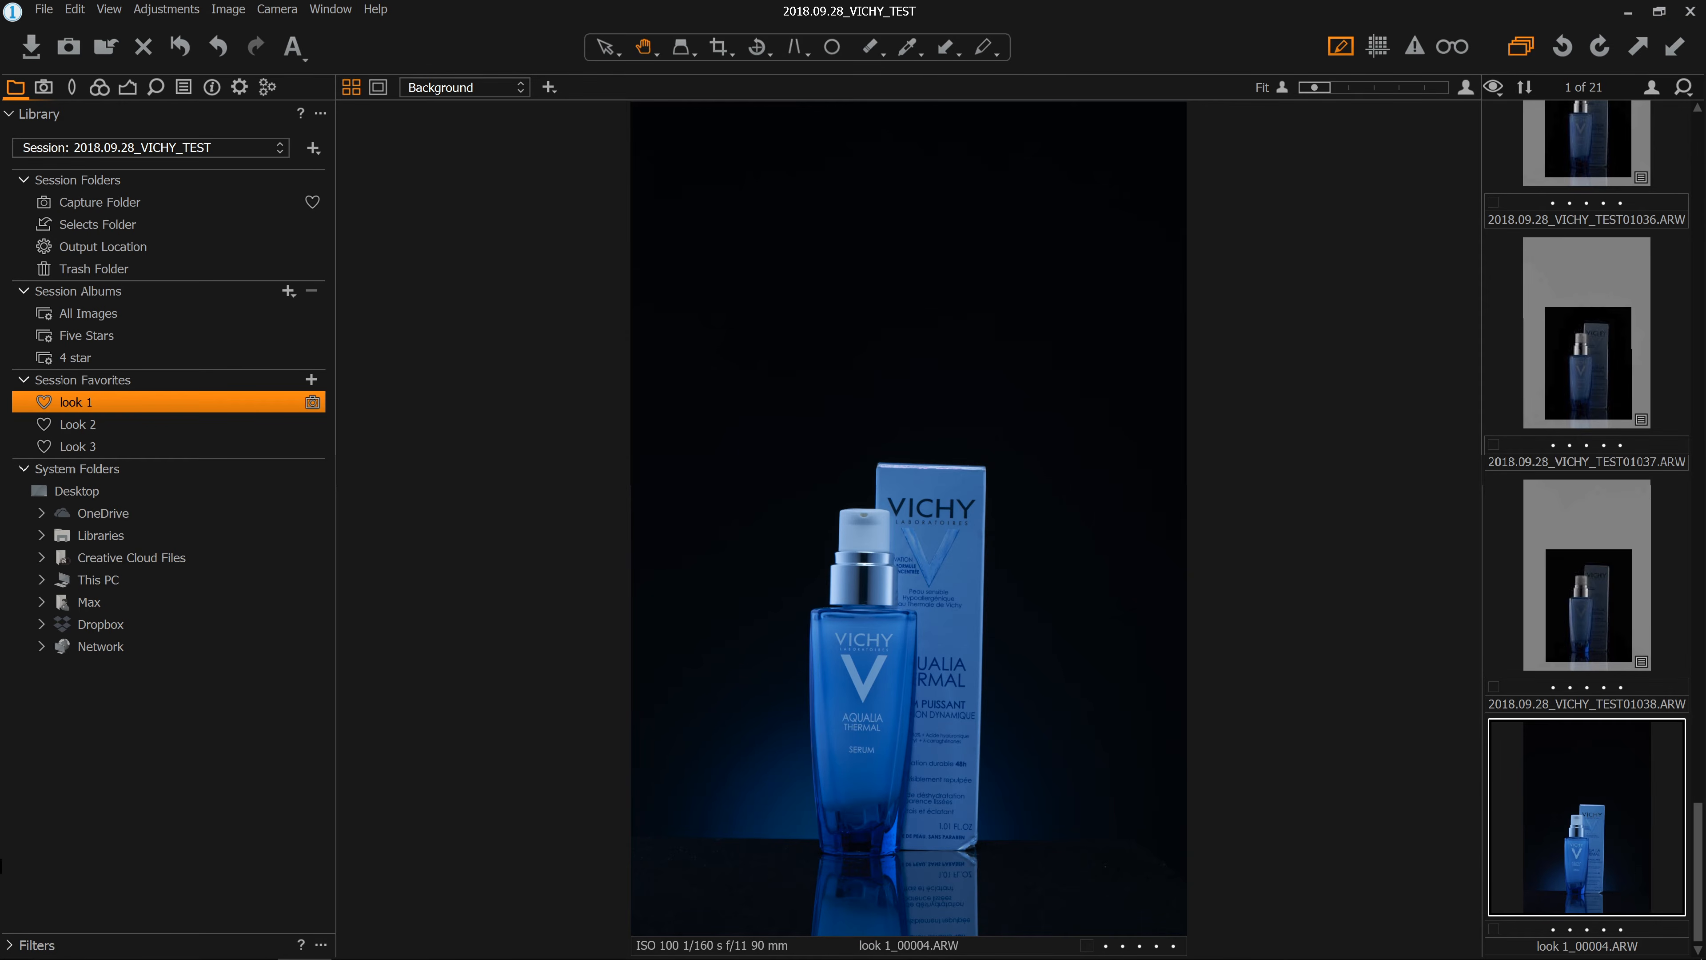
mouse_move(1572, 954)
Step: Reset the capture counter and take several new tethered shots into the look 1 folder
click(45, 88)
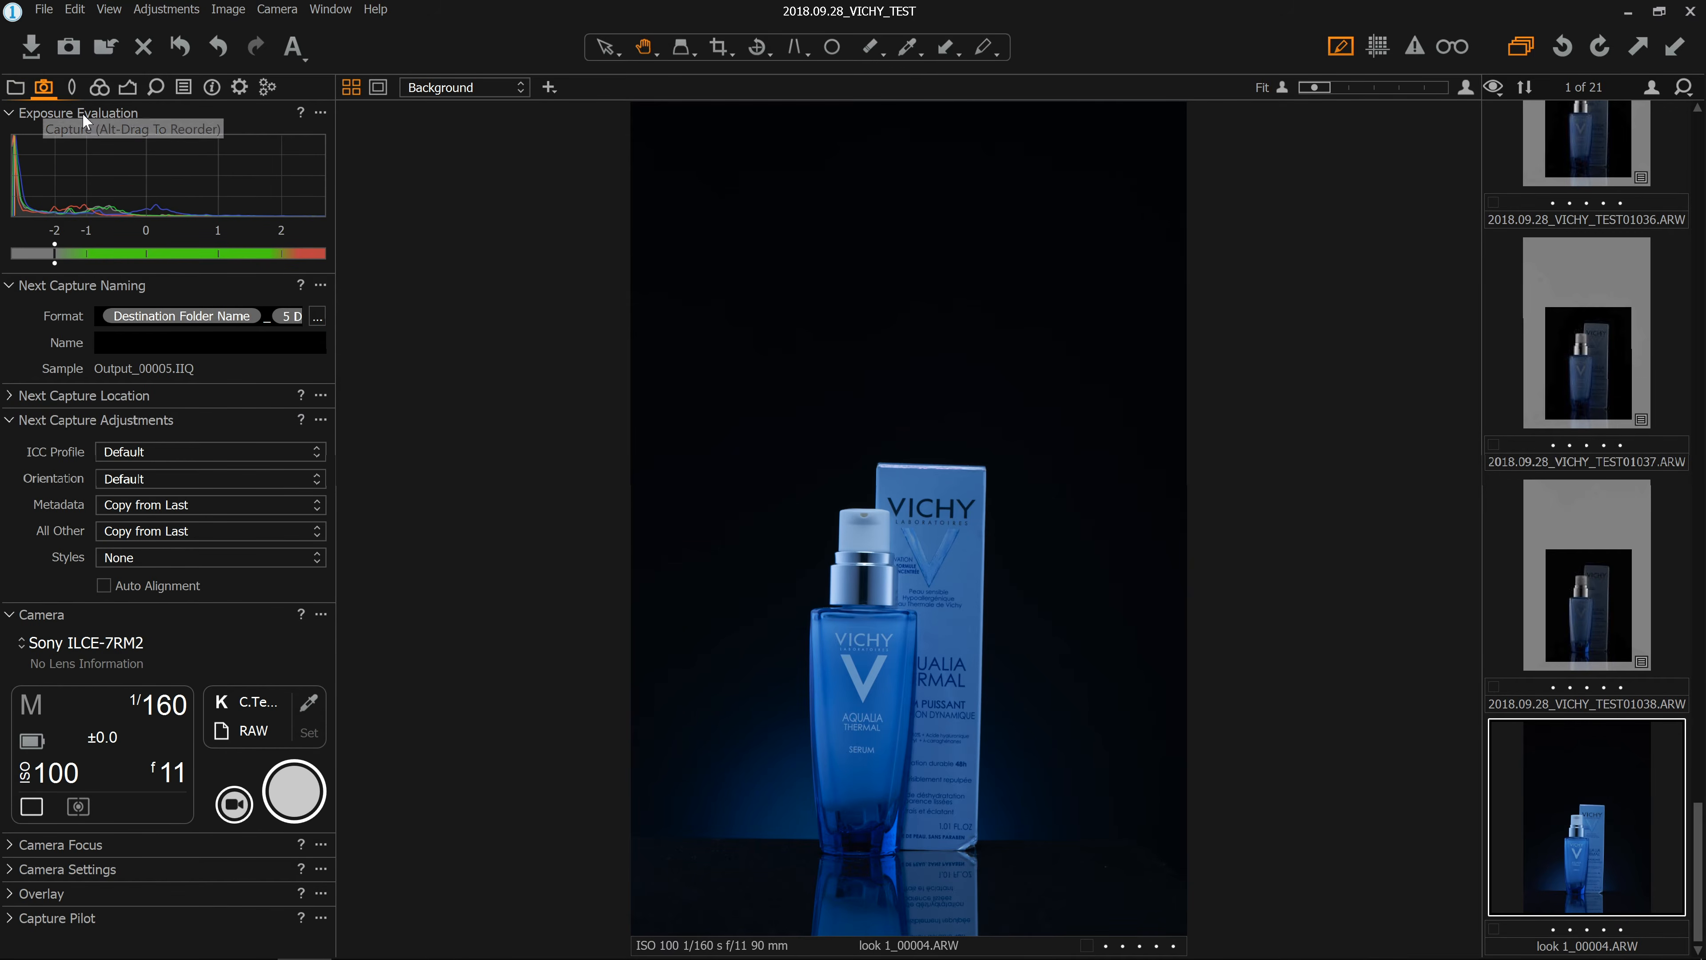
click(322, 285)
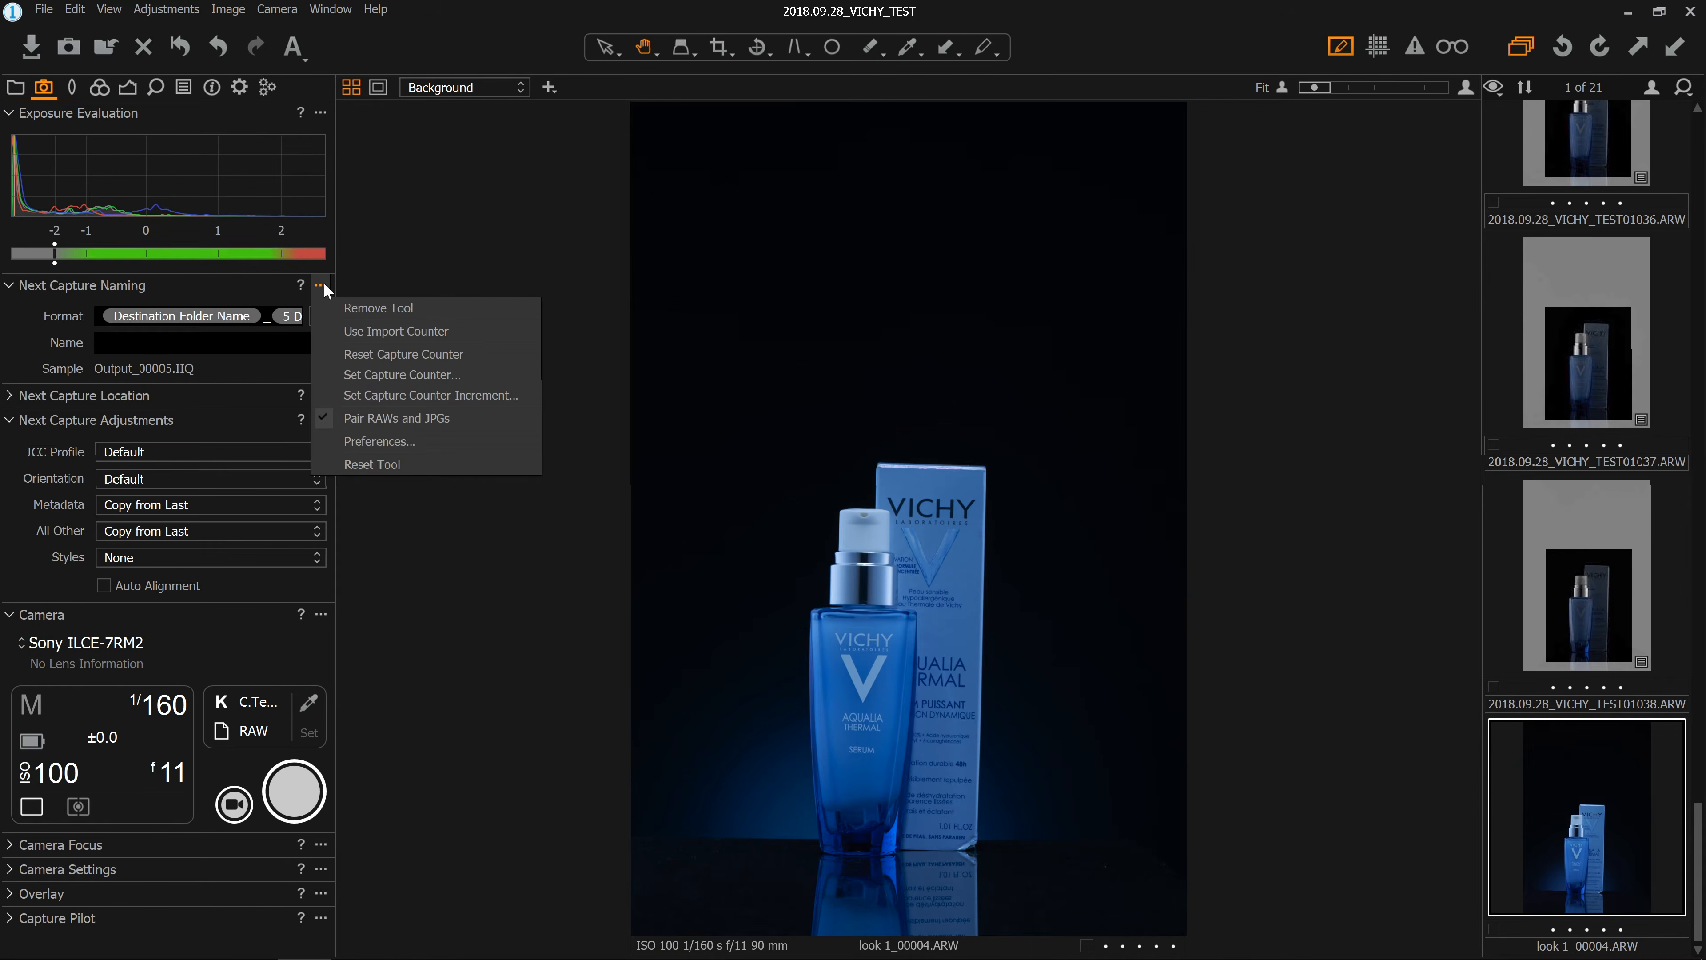
click(486, 360)
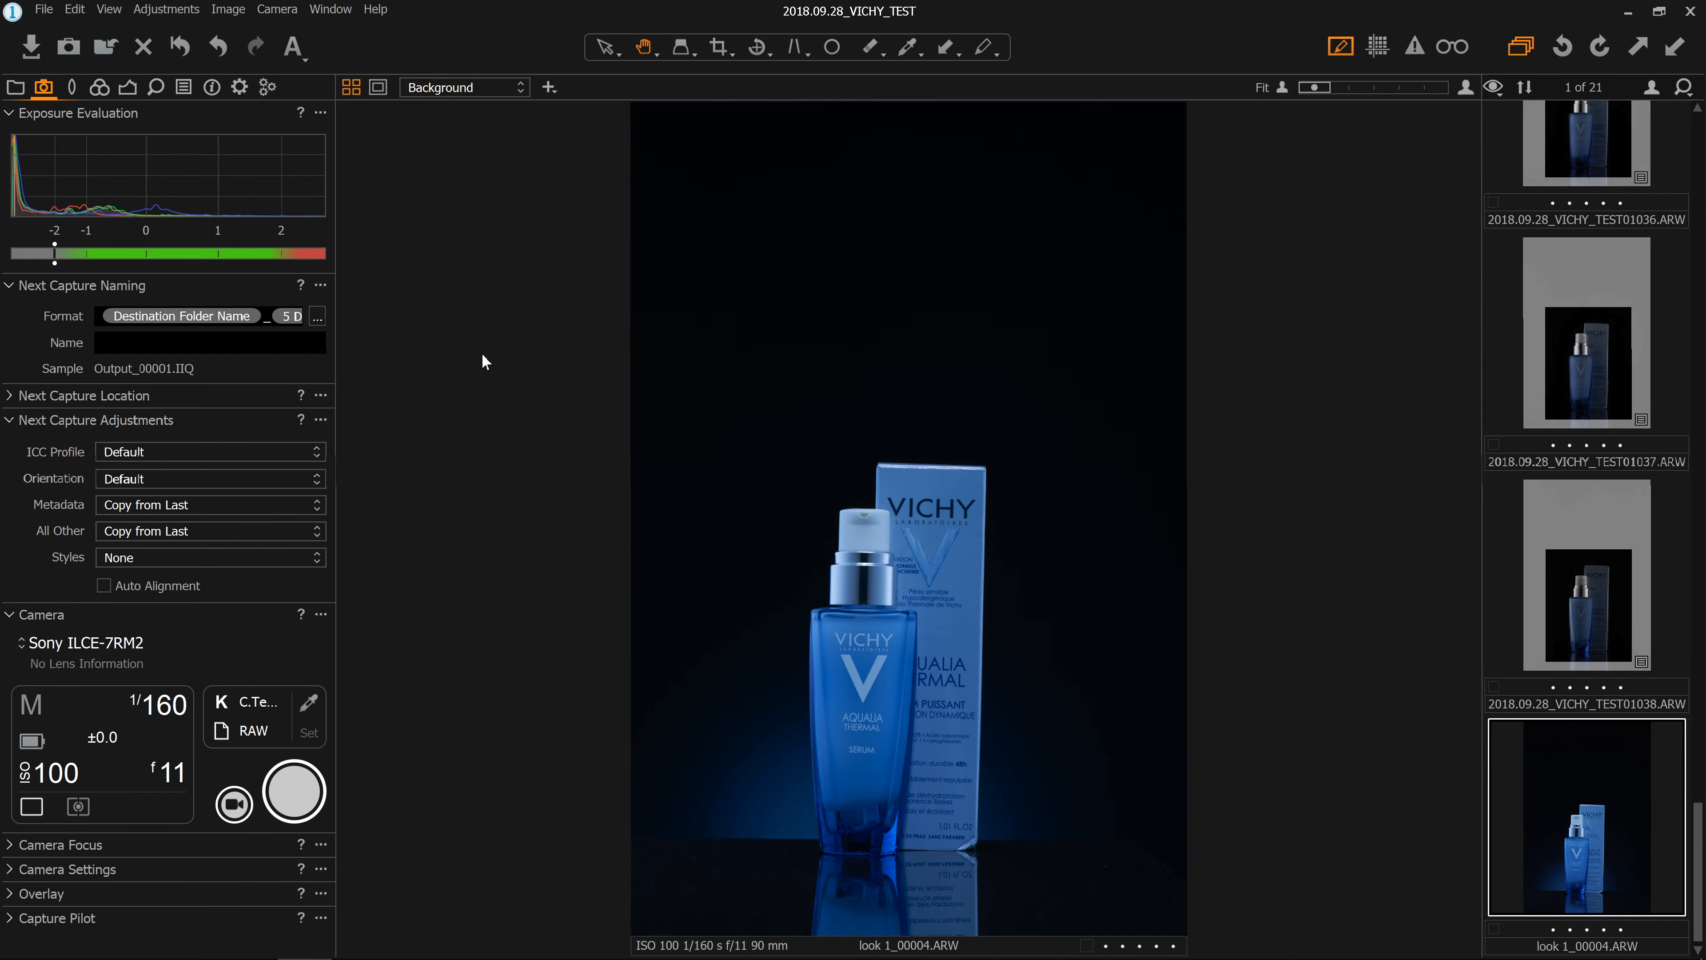
key(ctrl+k)
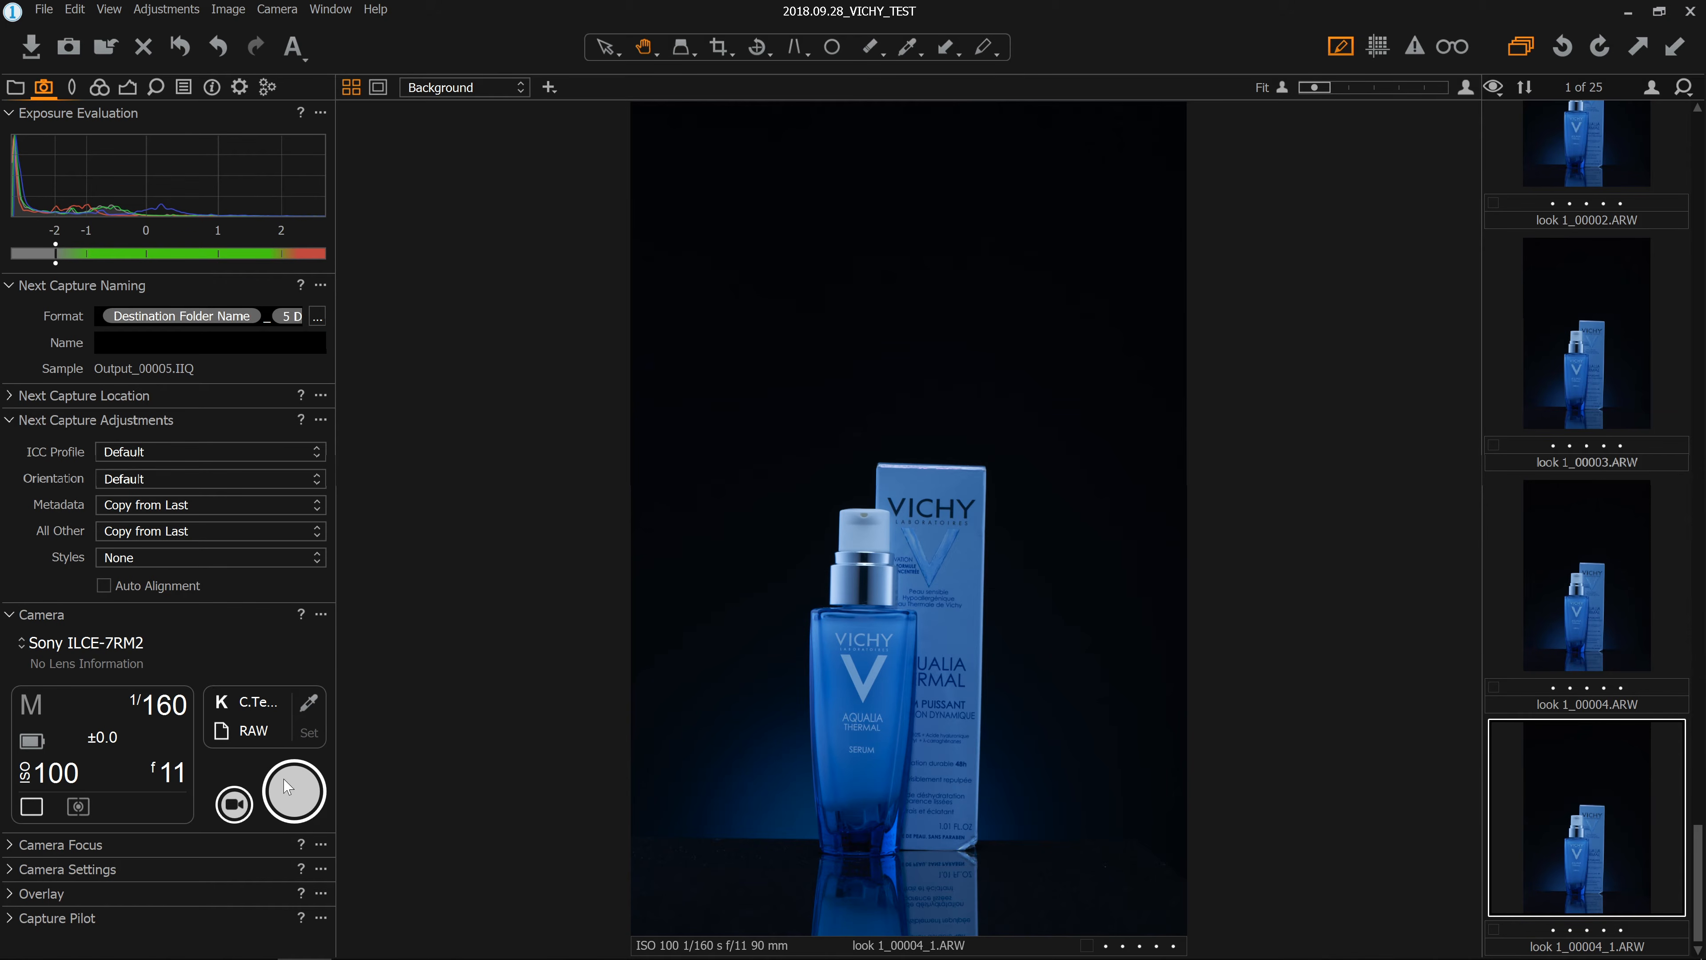
click(307, 801)
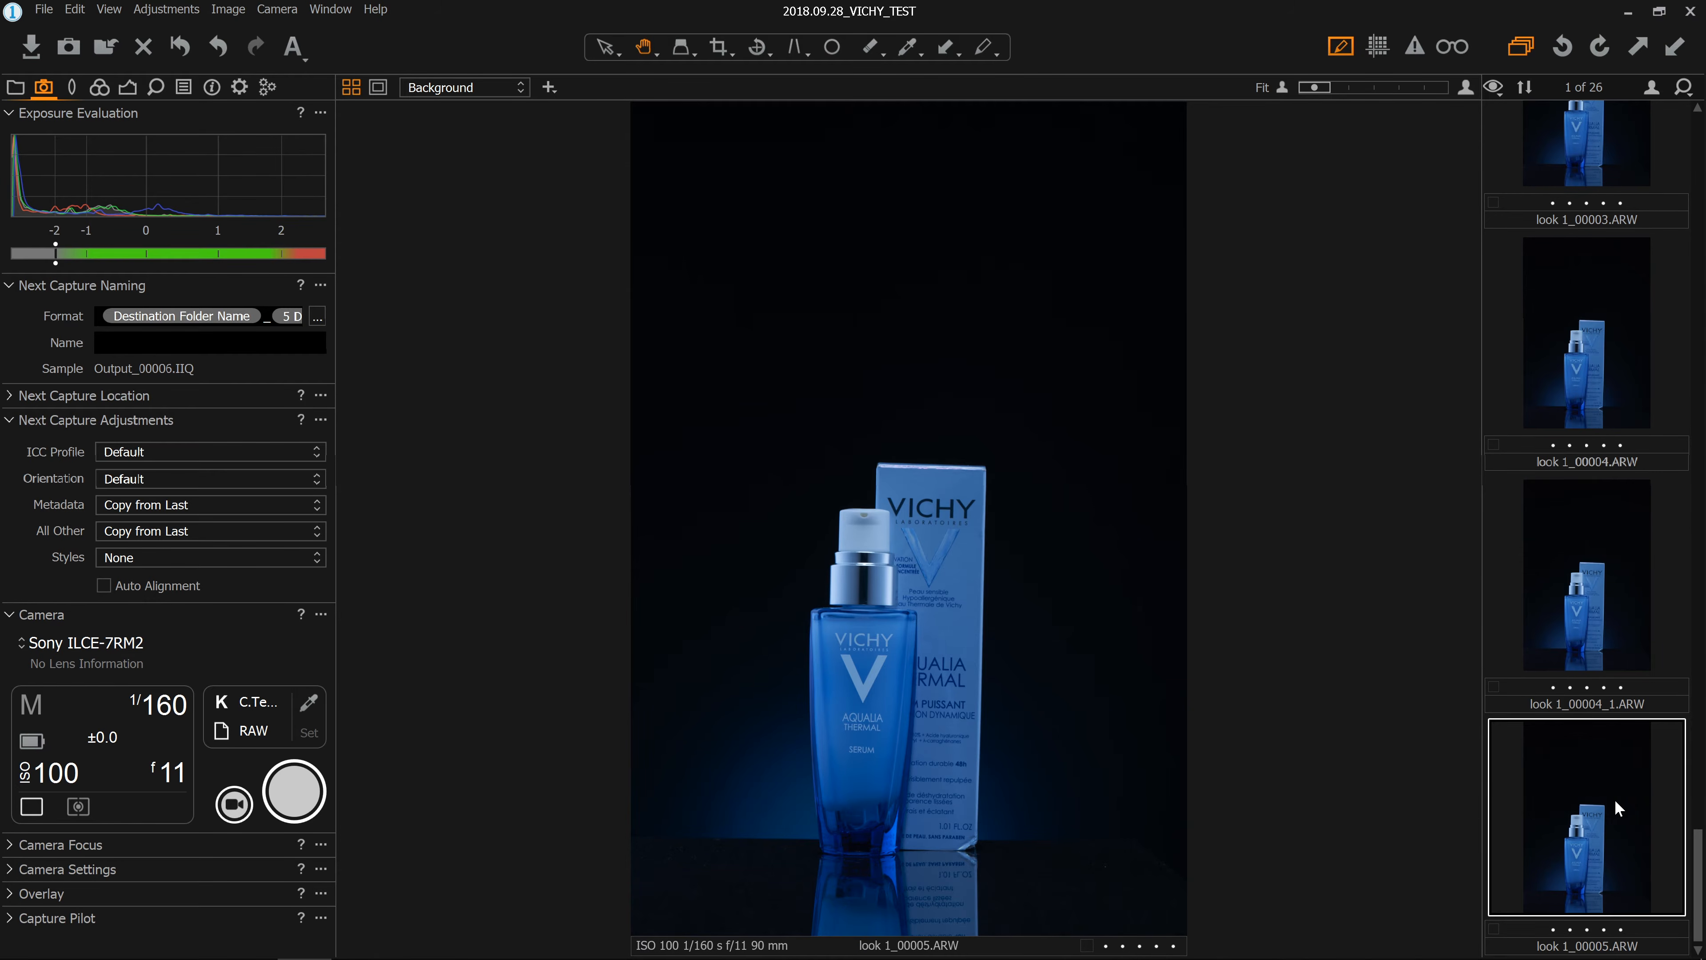
Step: Review the latest look 1 captures in the browser and view look 1_00004_1.ARW
scroll(1687, 804, up, 2)
click(1637, 820)
scroll(1640, 805, down, 2)
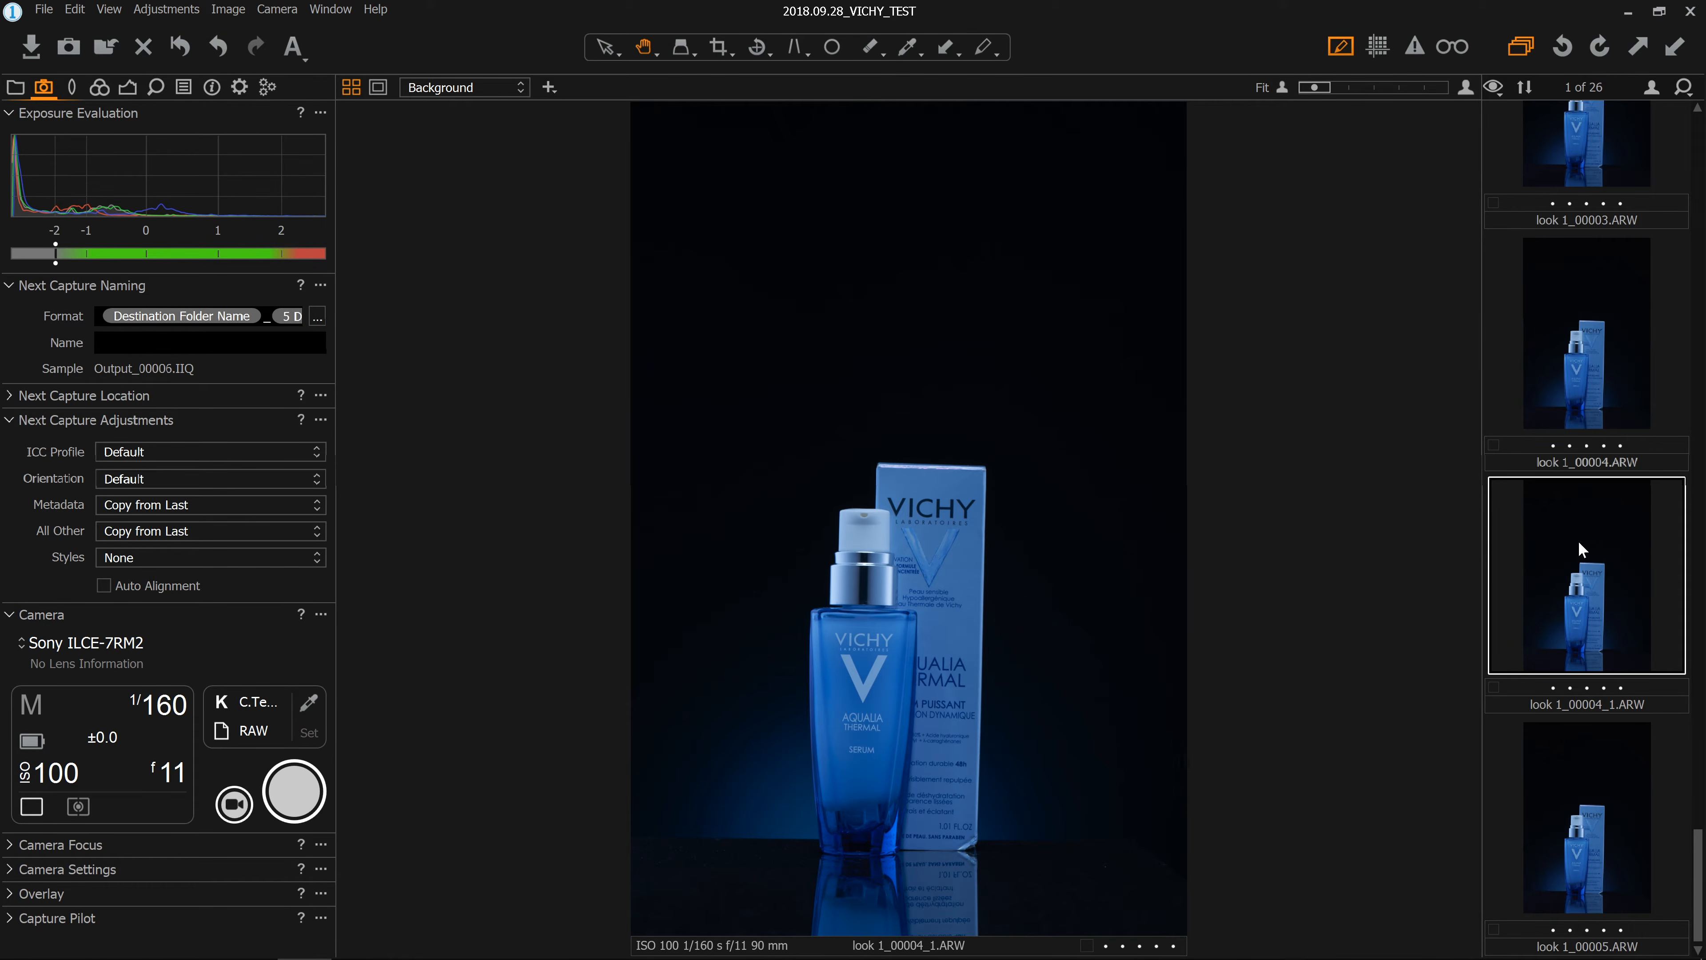
Step: Set the Look 2 session favorite as the capture folder and take several tethered shots into it
click(14, 88)
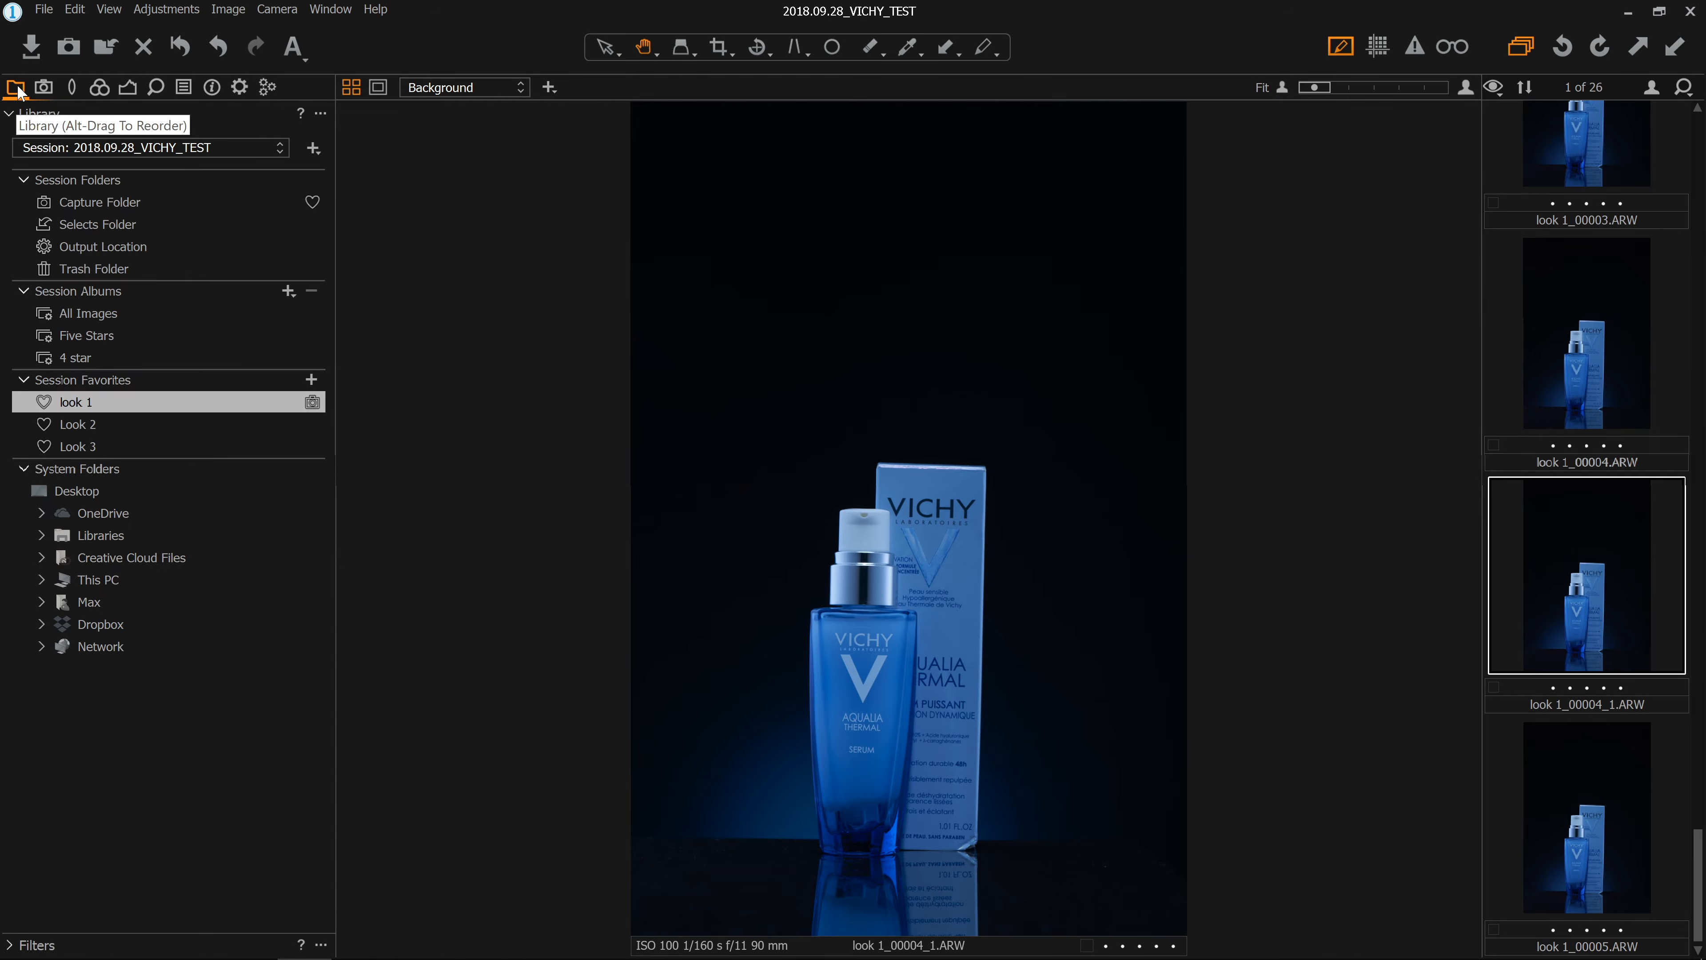
click(82, 417)
right_click(114, 414)
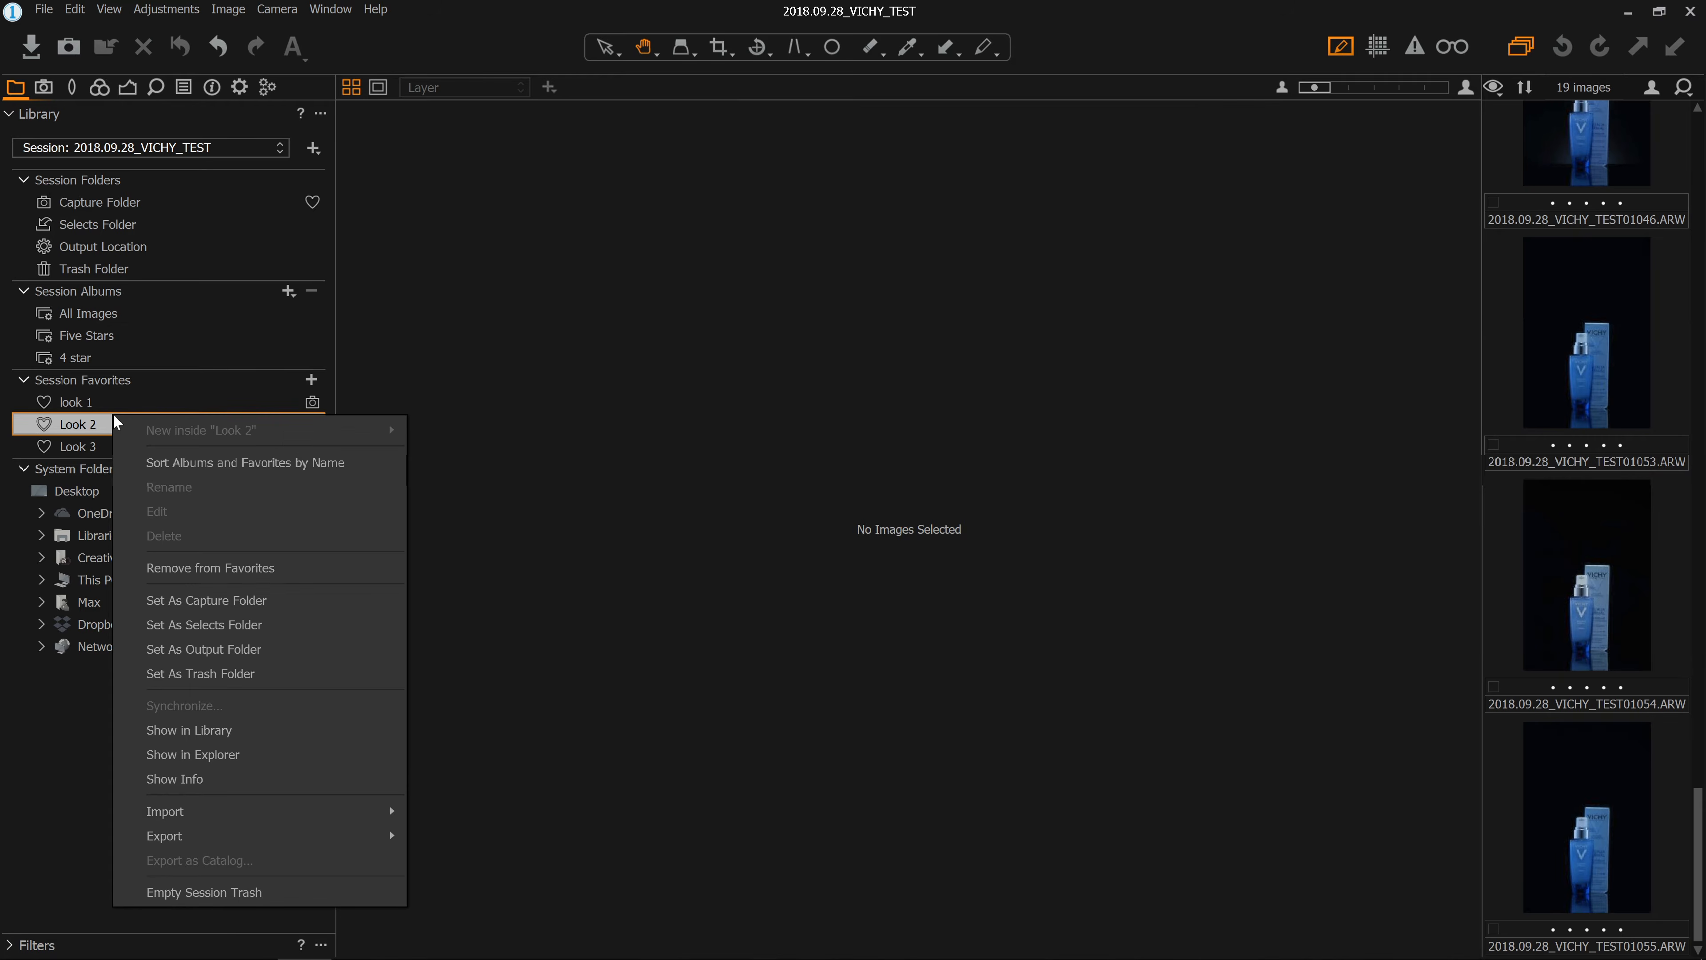
click(297, 595)
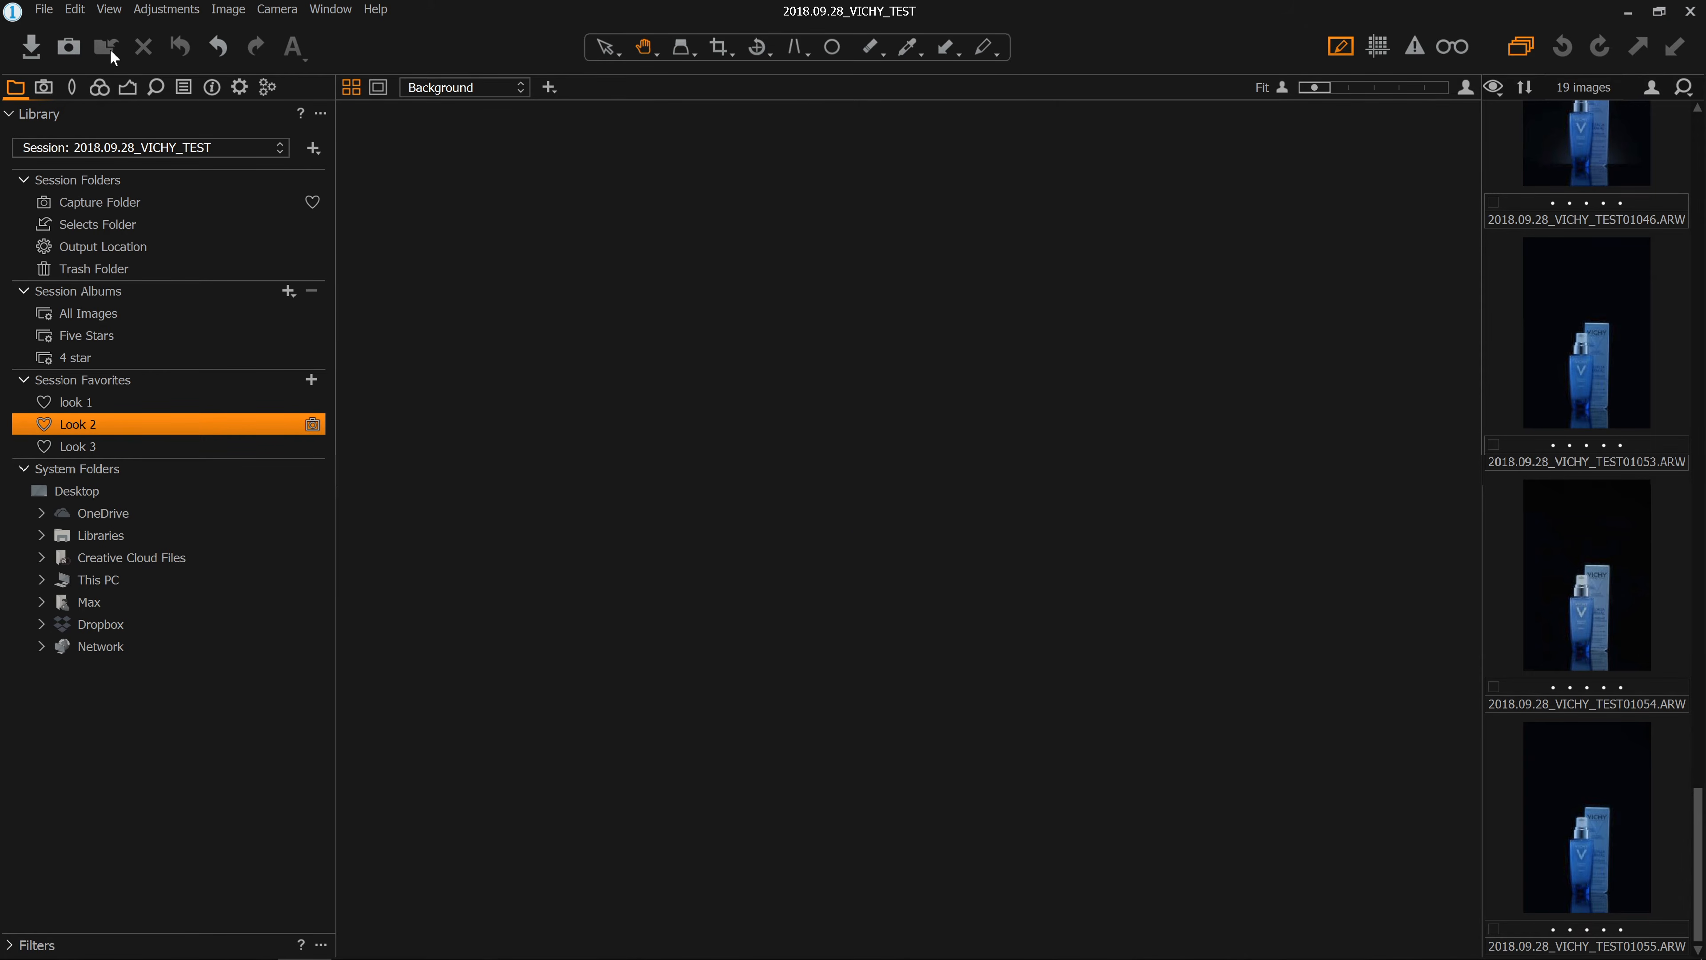
click(44, 88)
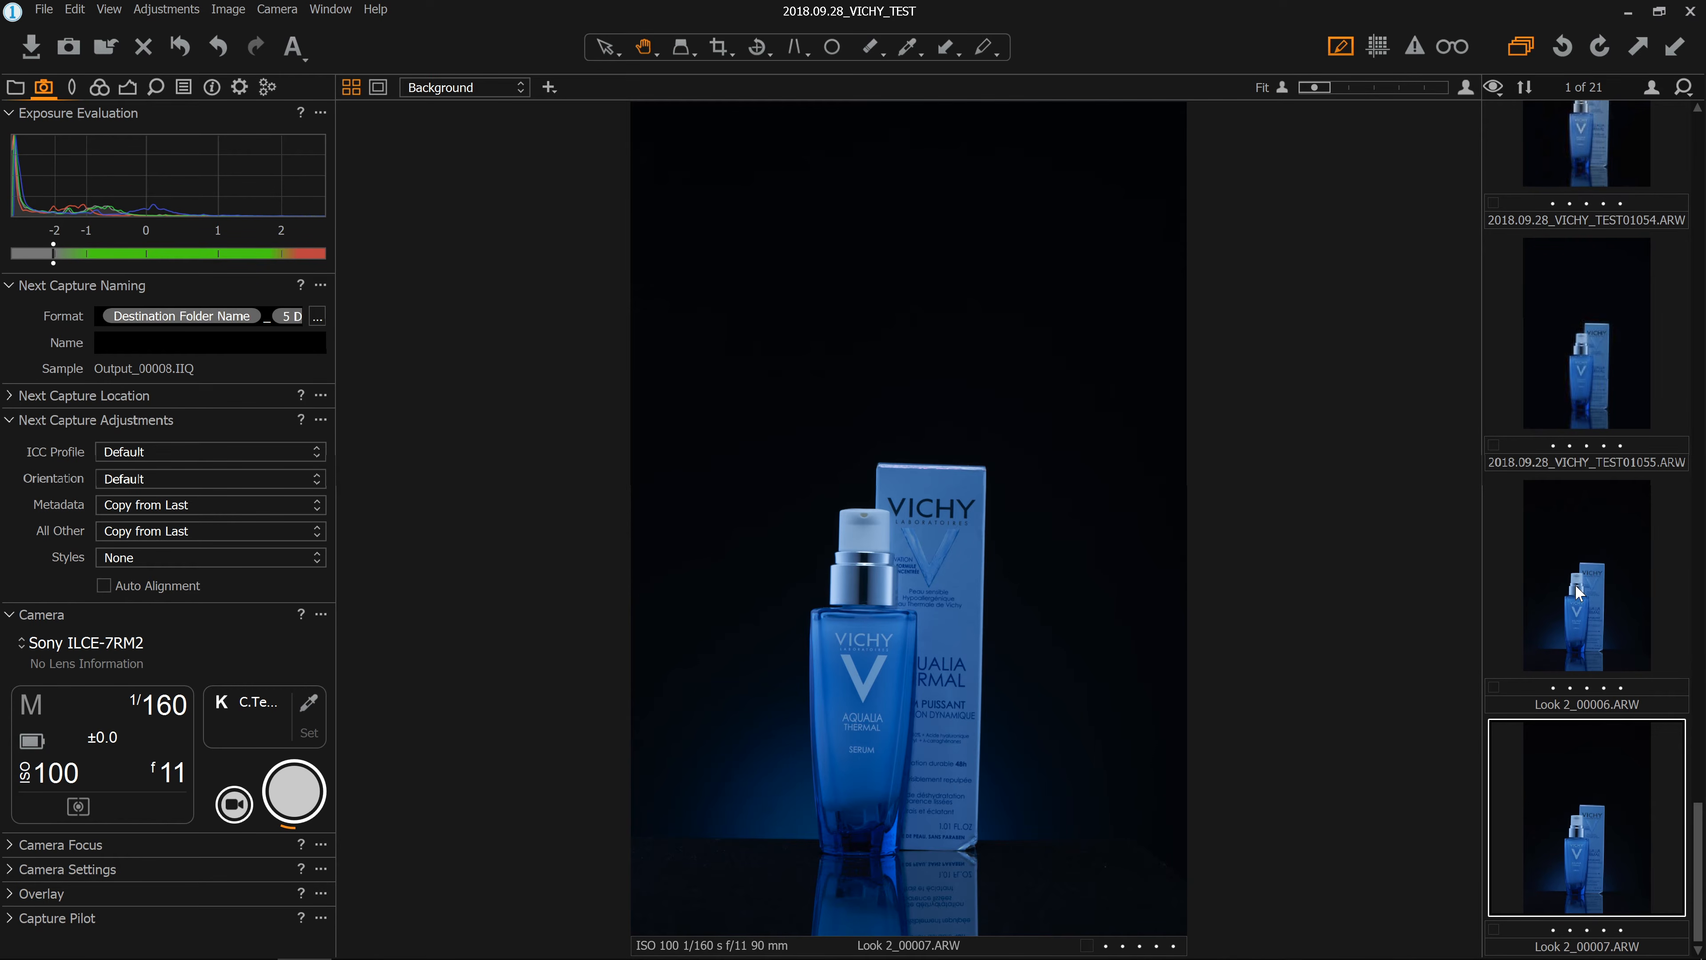
Step: Compare the file numbering of the captures in the look 1 and Look 2 favorites
click(15, 87)
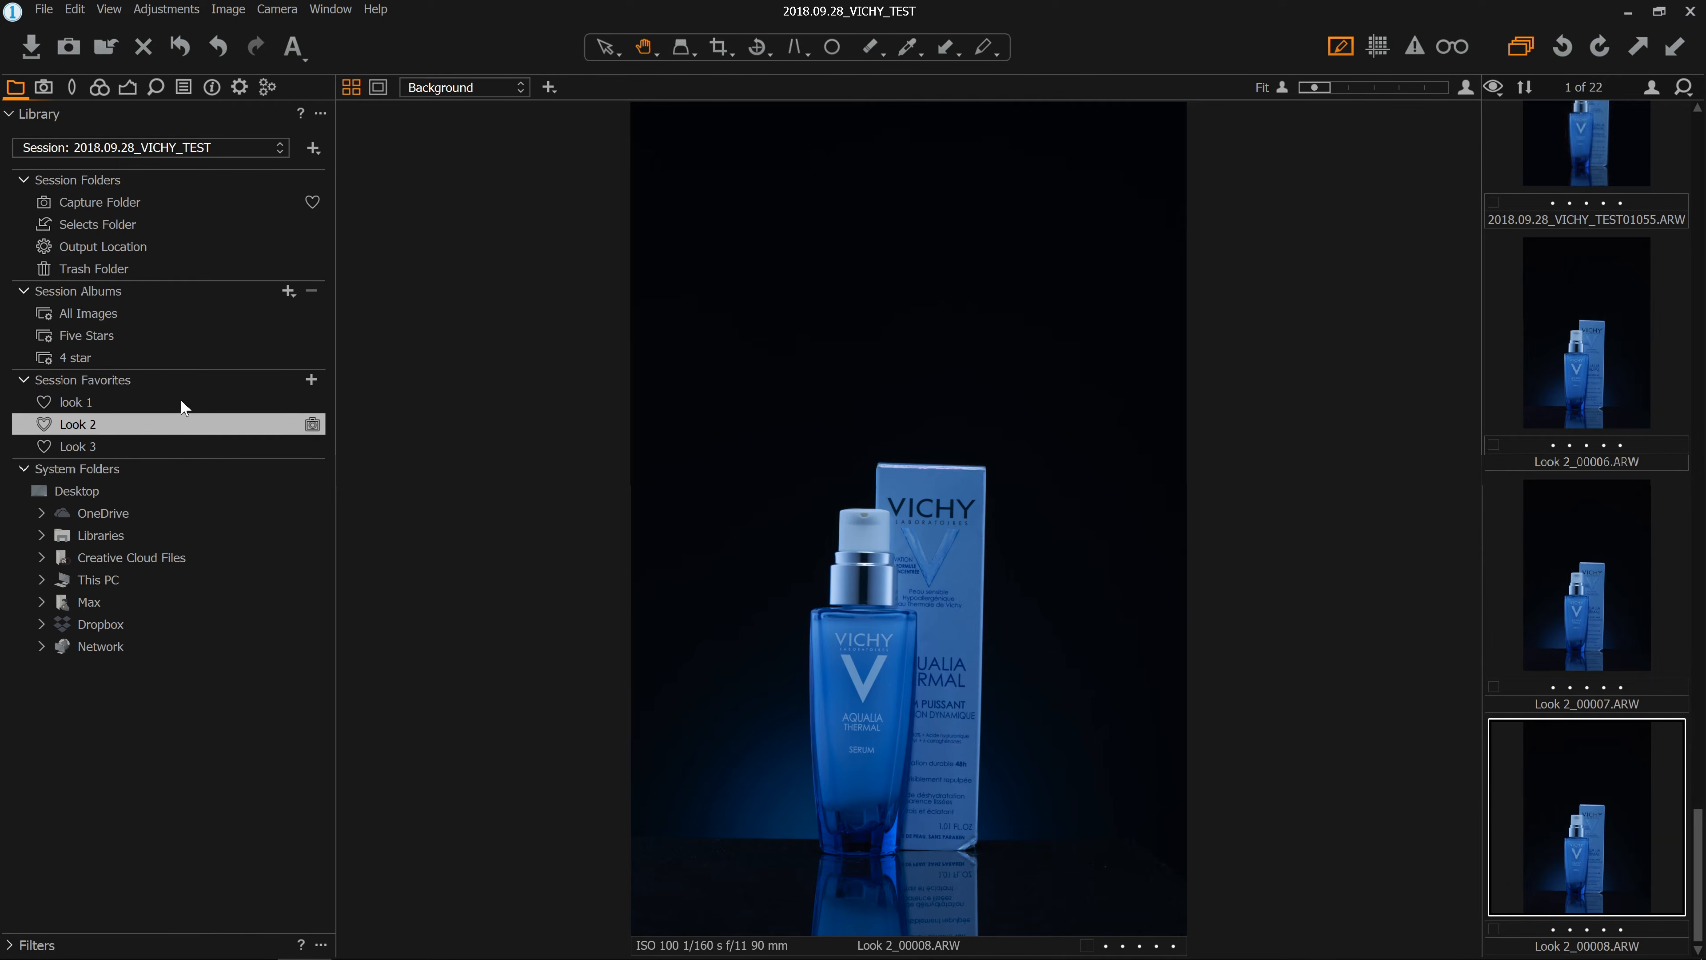
click(75, 401)
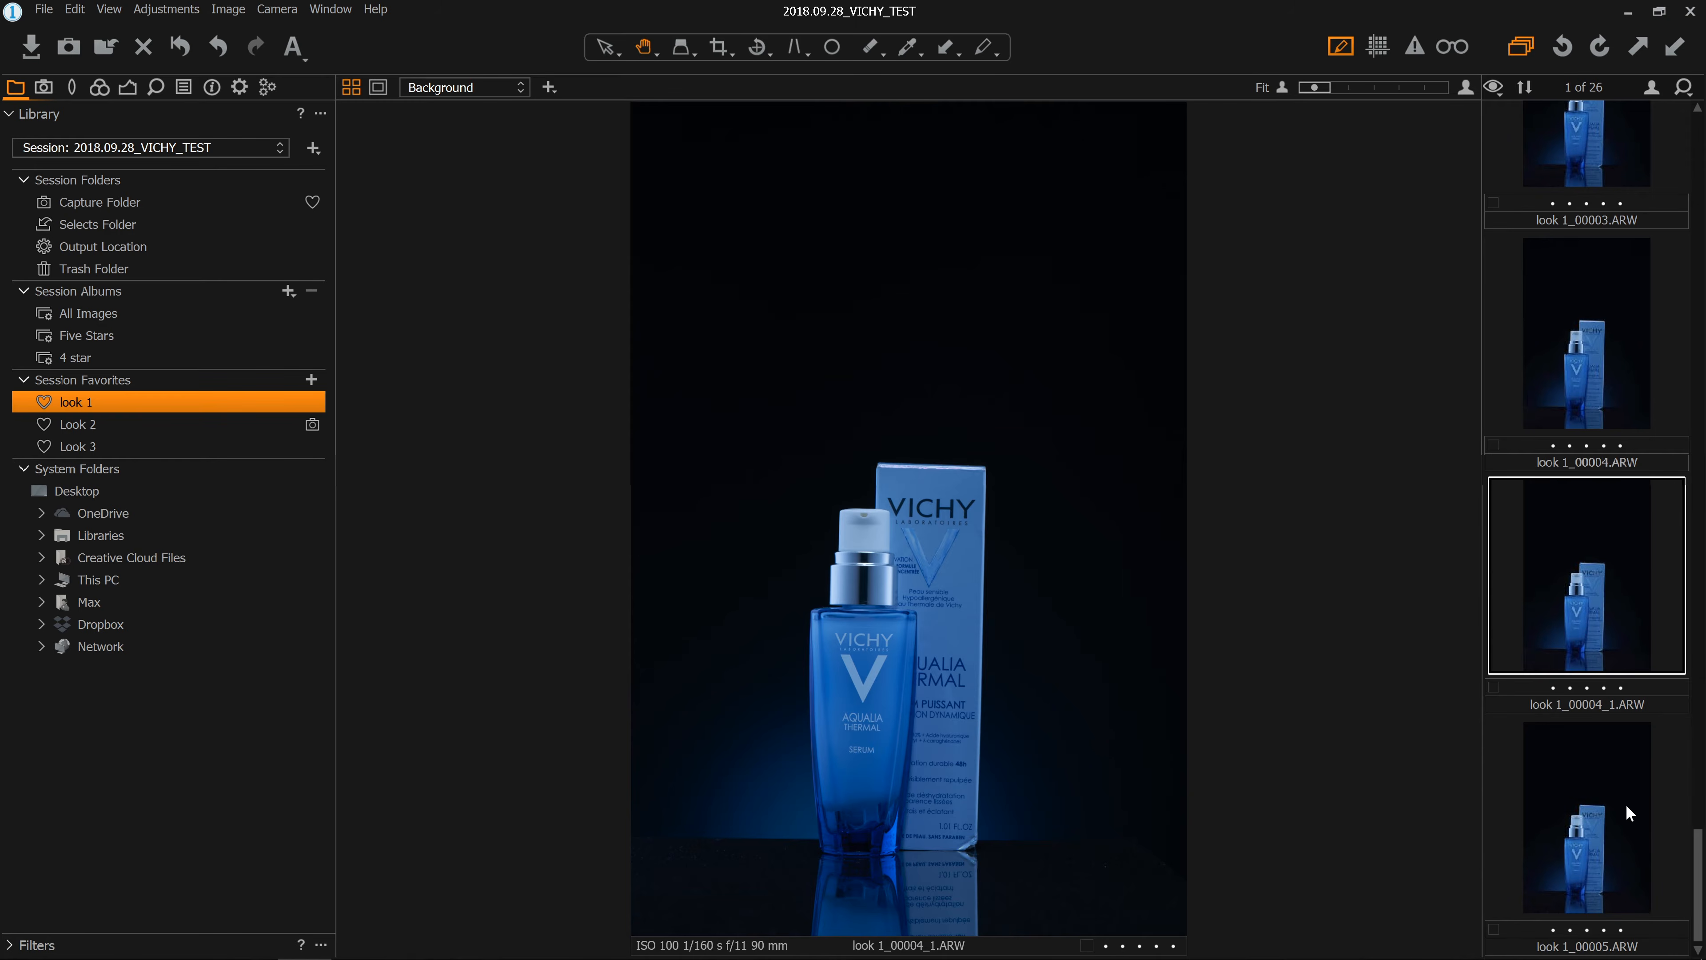
click(1628, 819)
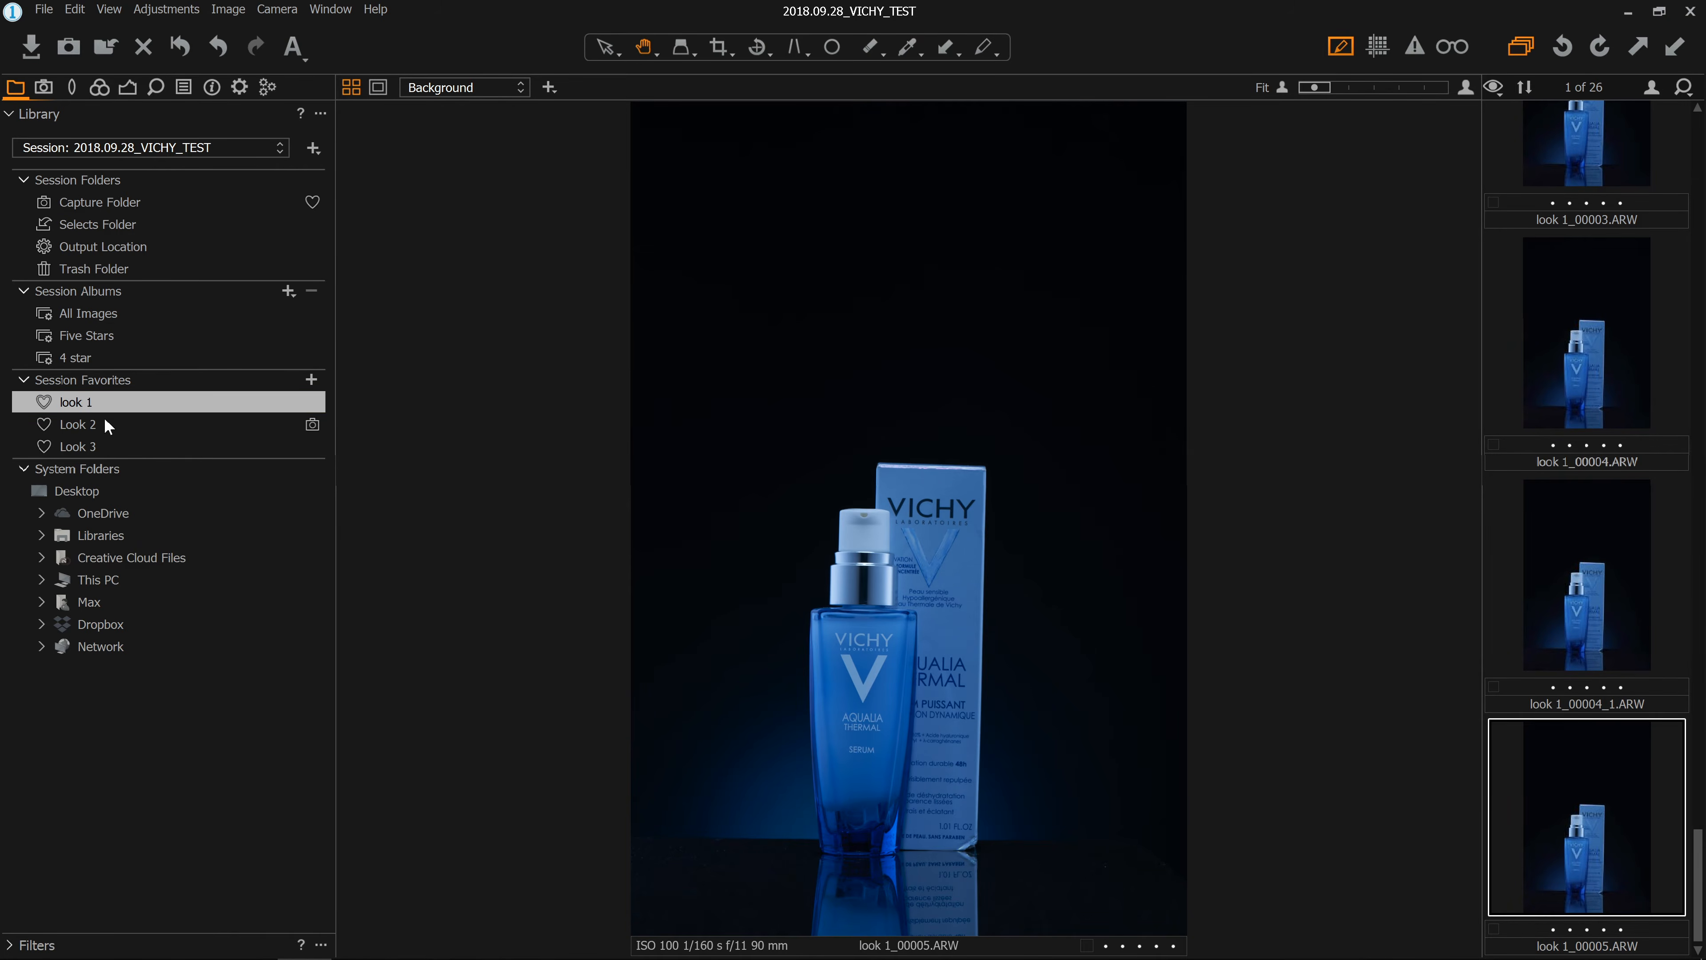
click(94, 424)
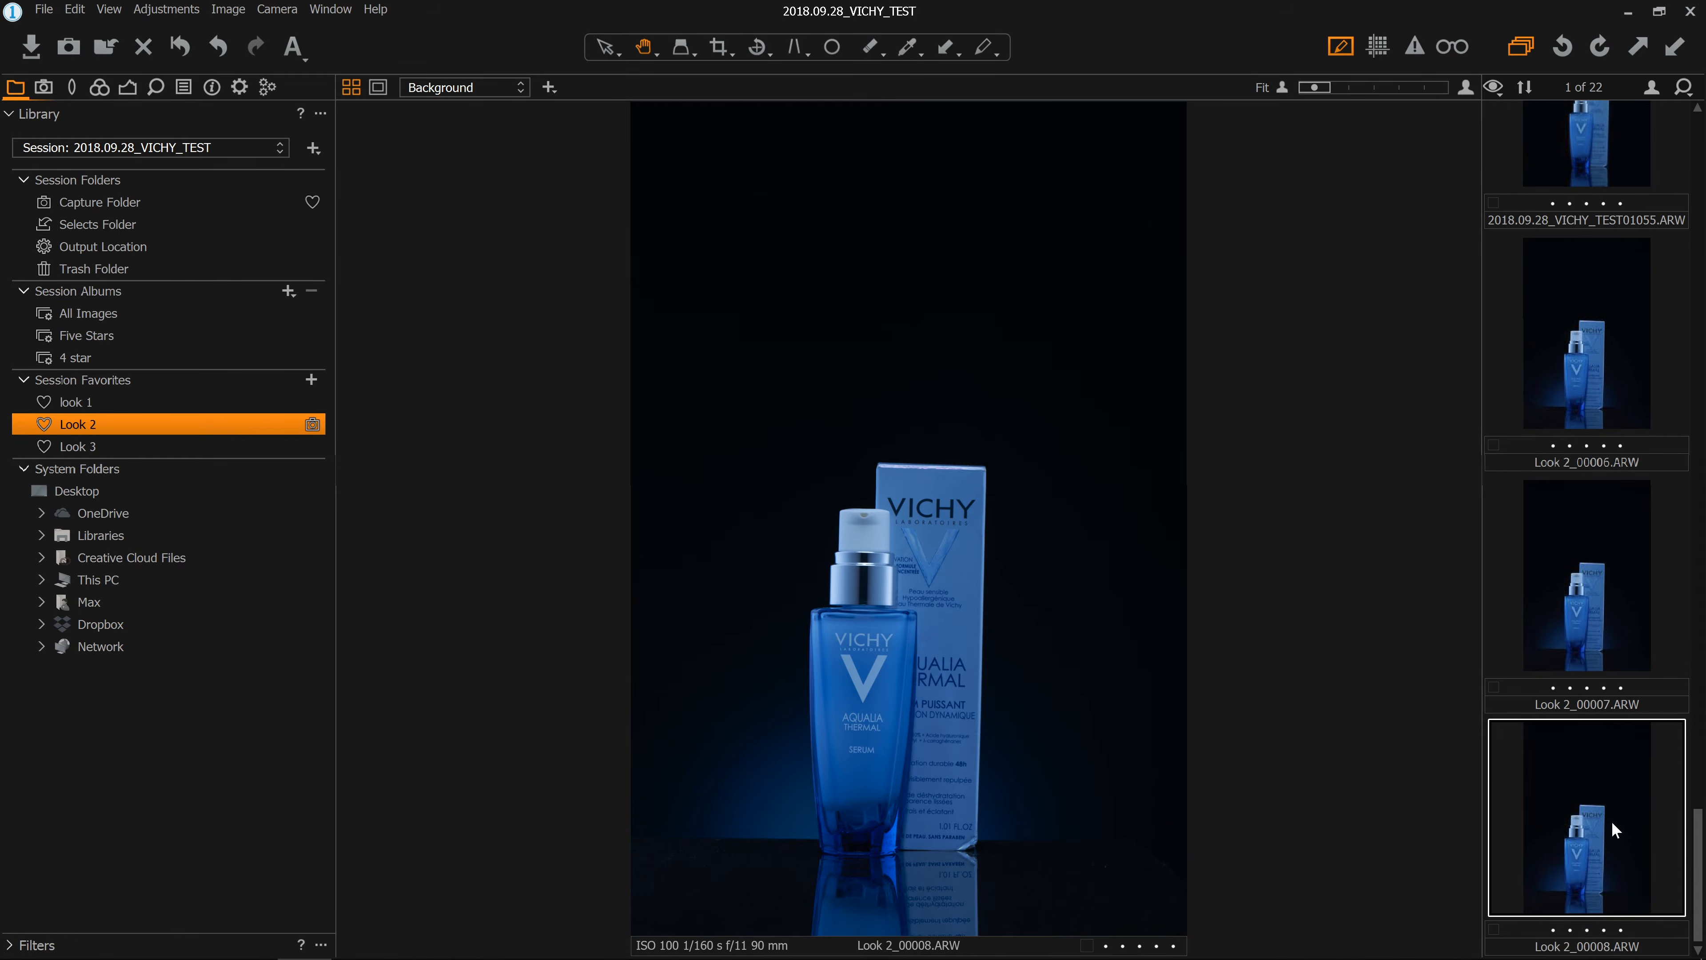
scroll(1609, 519, up, 1)
click(1580, 406)
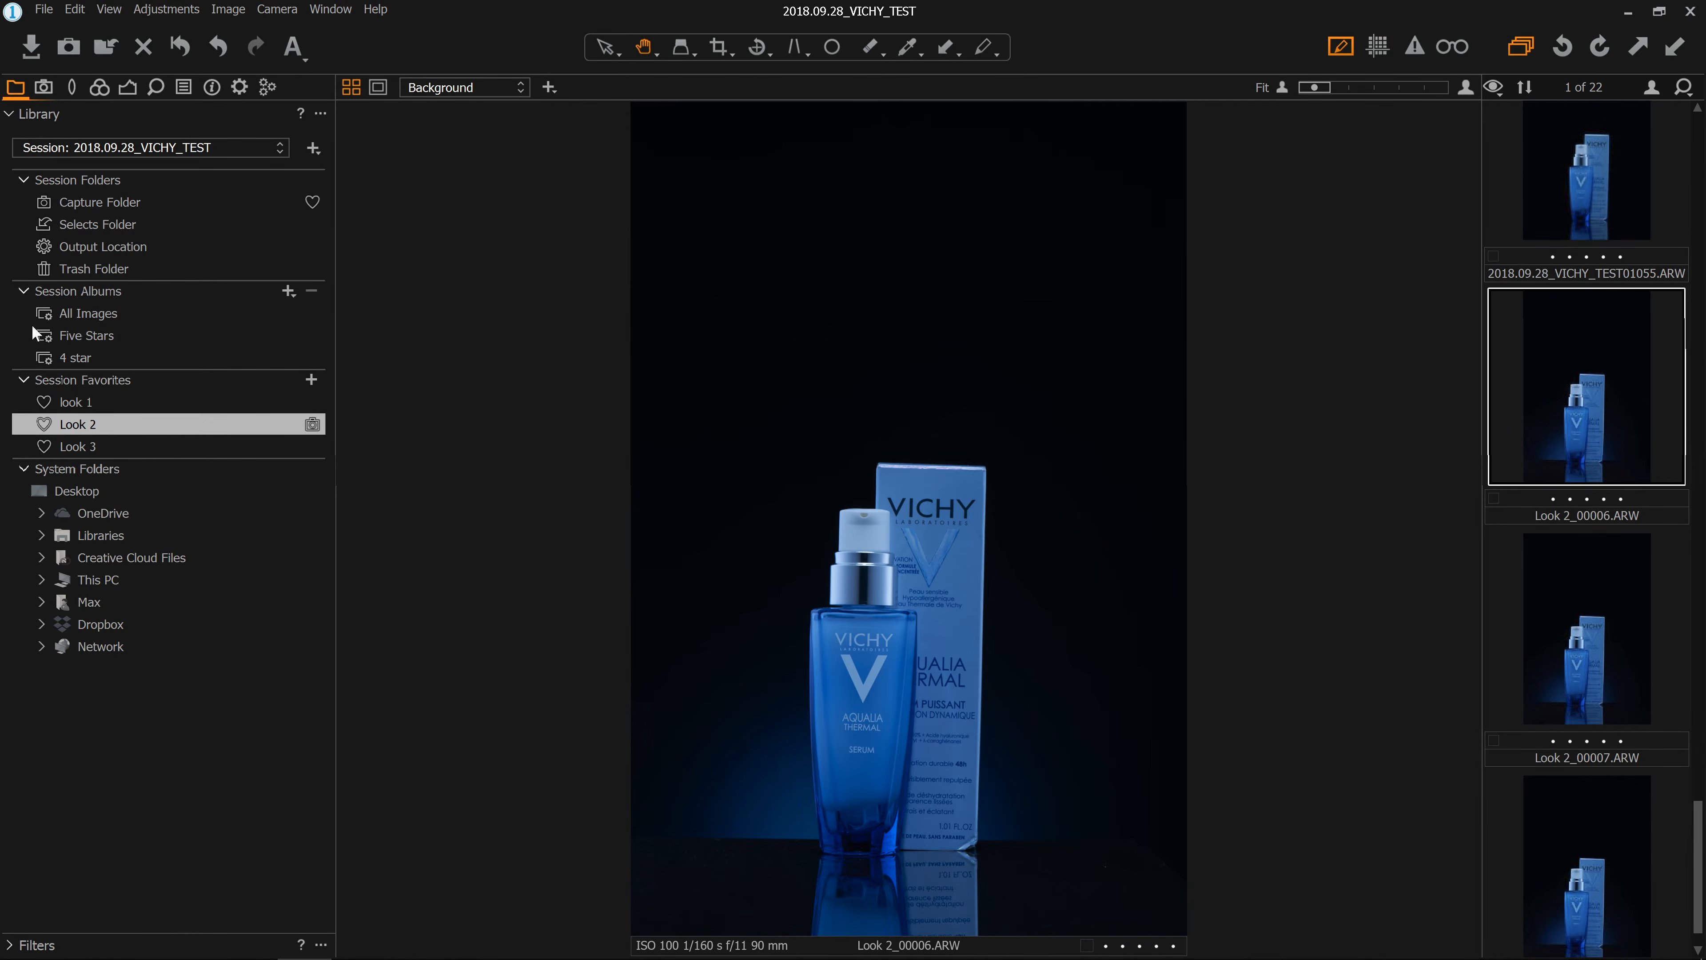
Step: Set the Look 3 session favorite as the capture folder
click(141, 445)
right_click(141, 445)
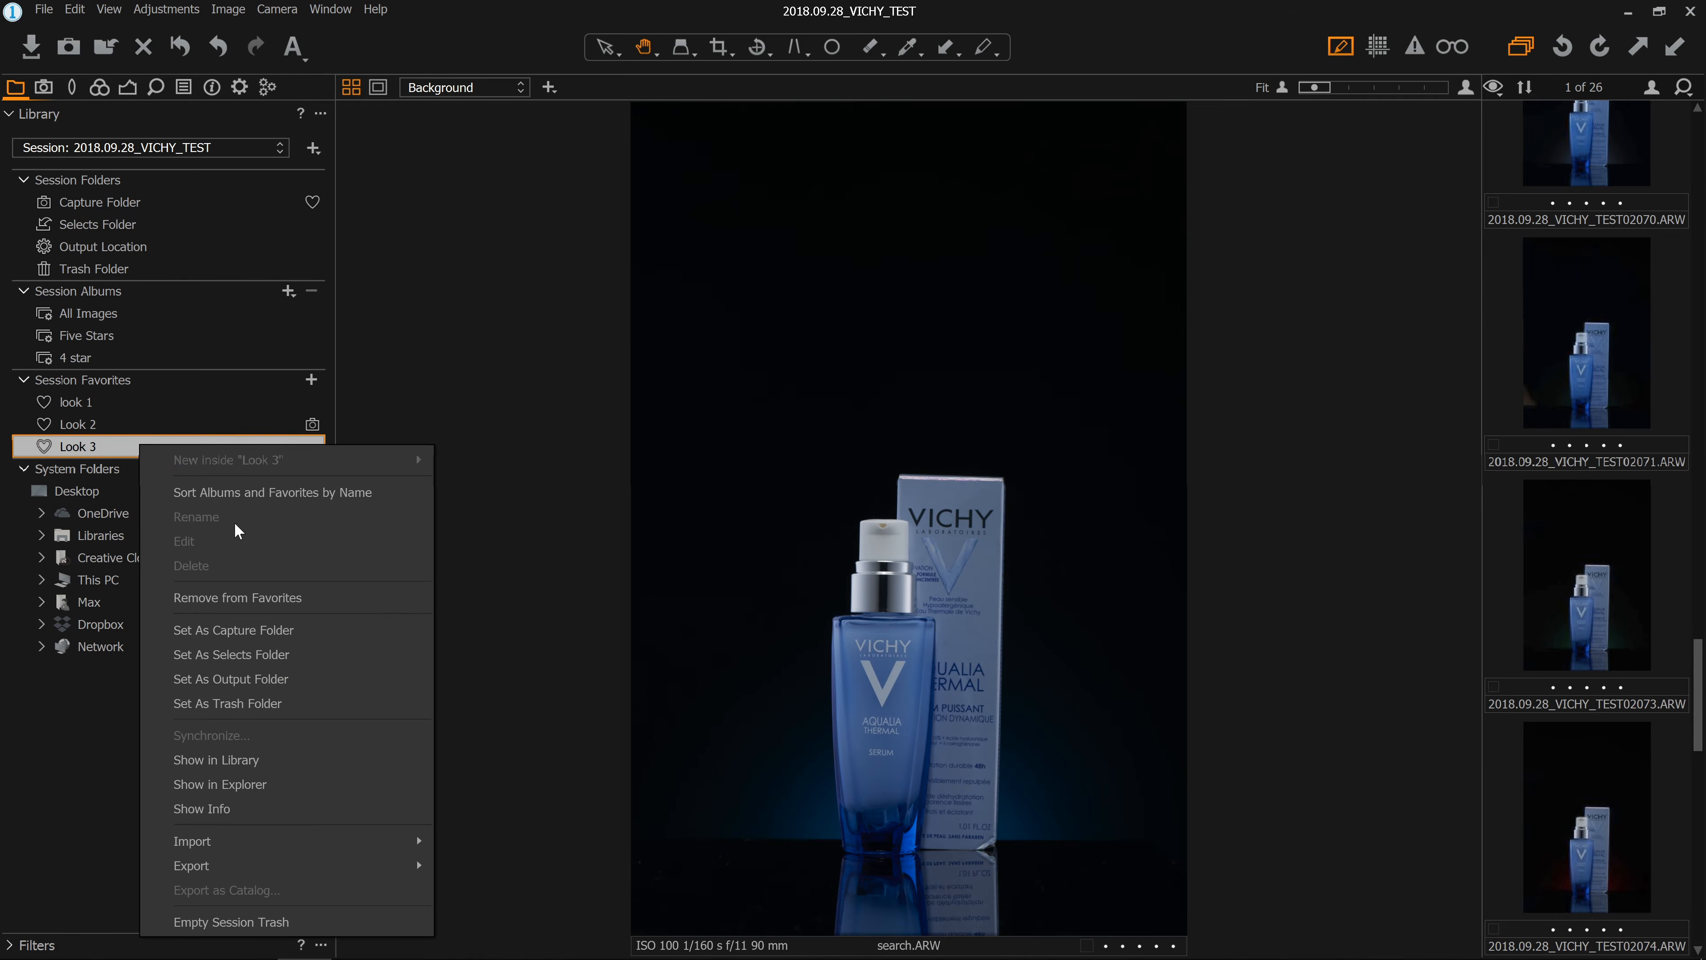
click(307, 632)
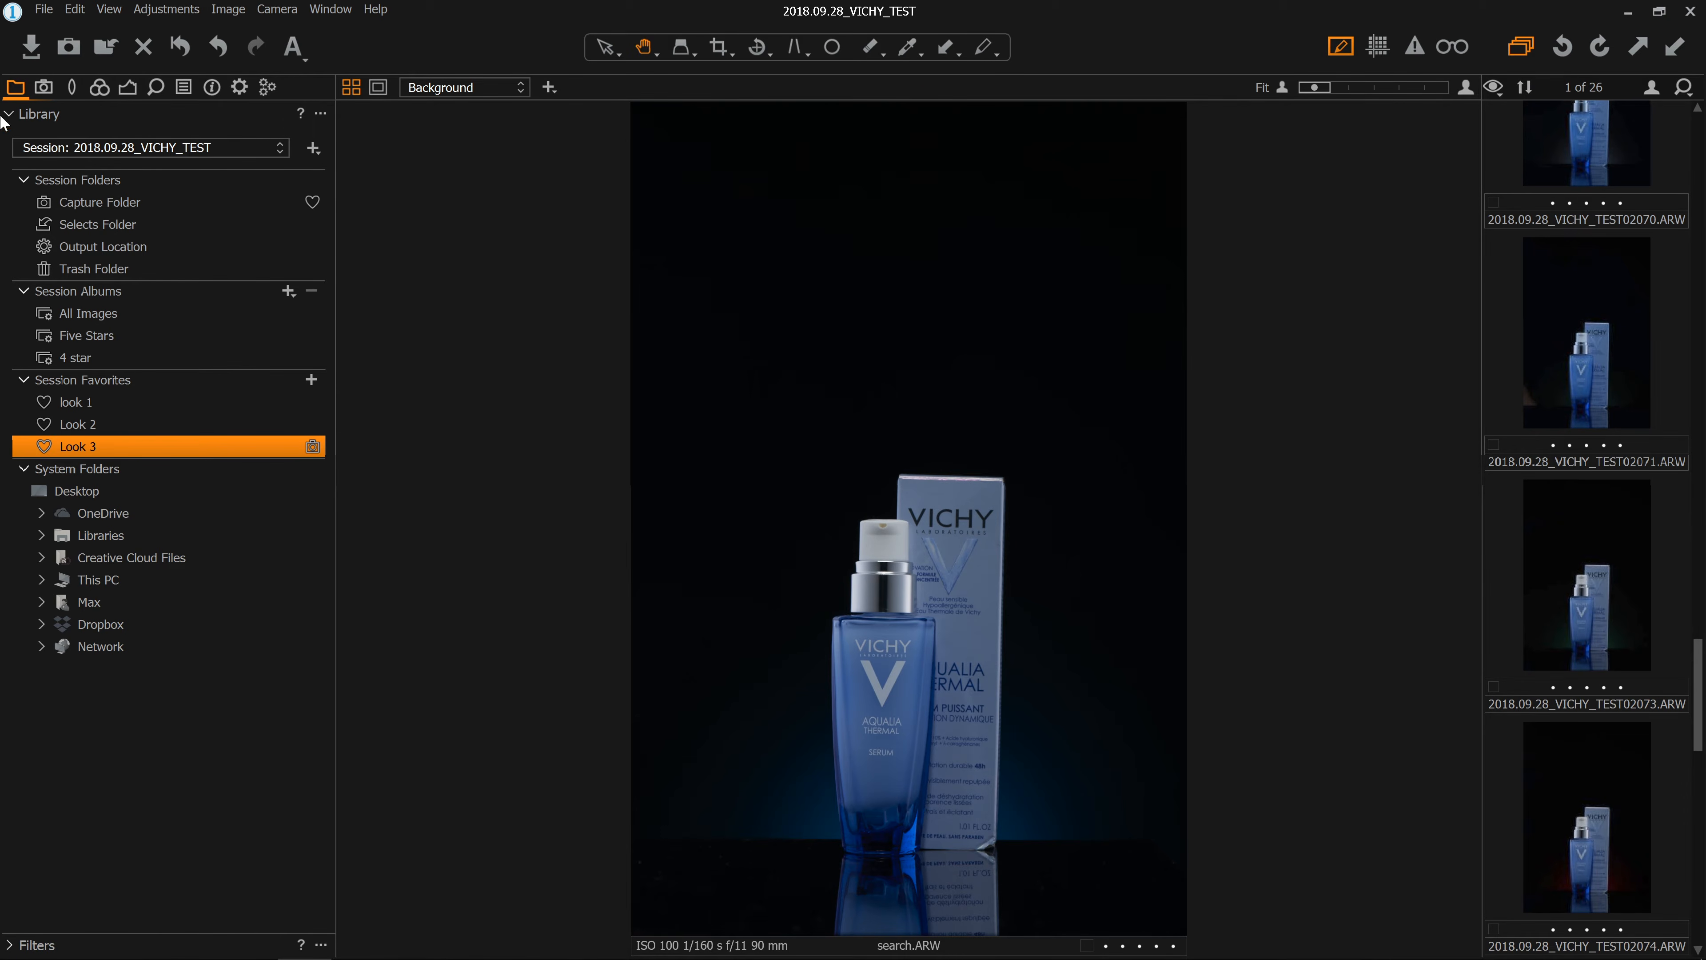
Step: Reset the capture counter and take a tethered shot into the Look 3 folder
click(43, 86)
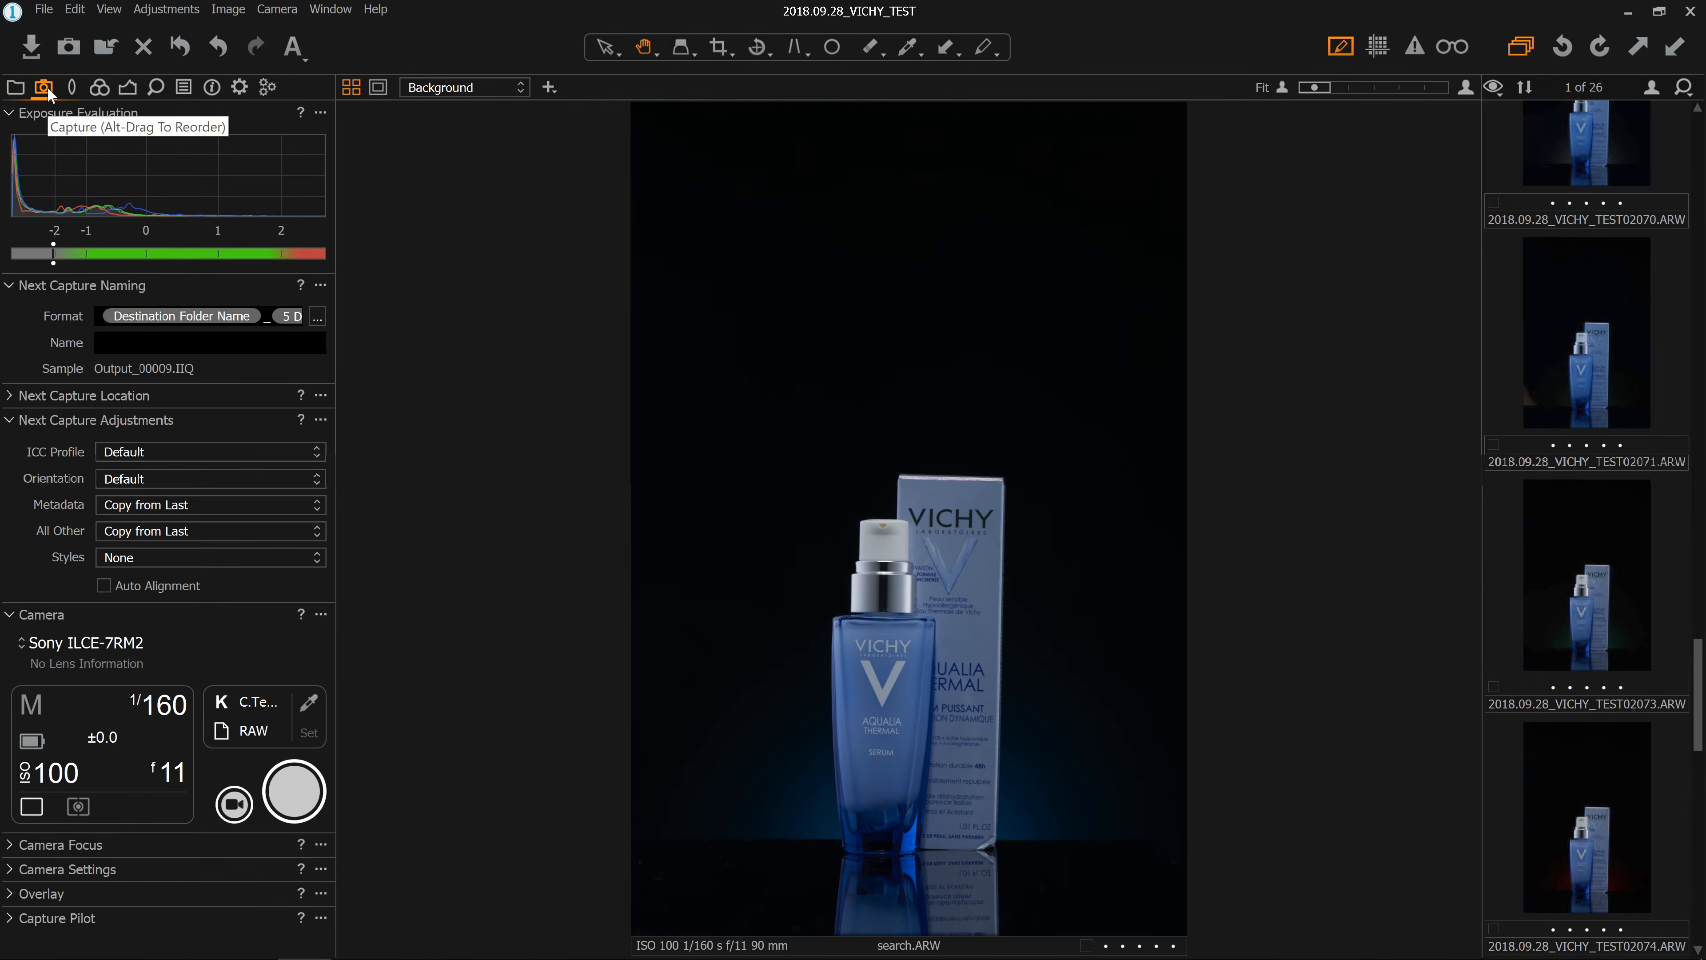
click(321, 286)
click(461, 355)
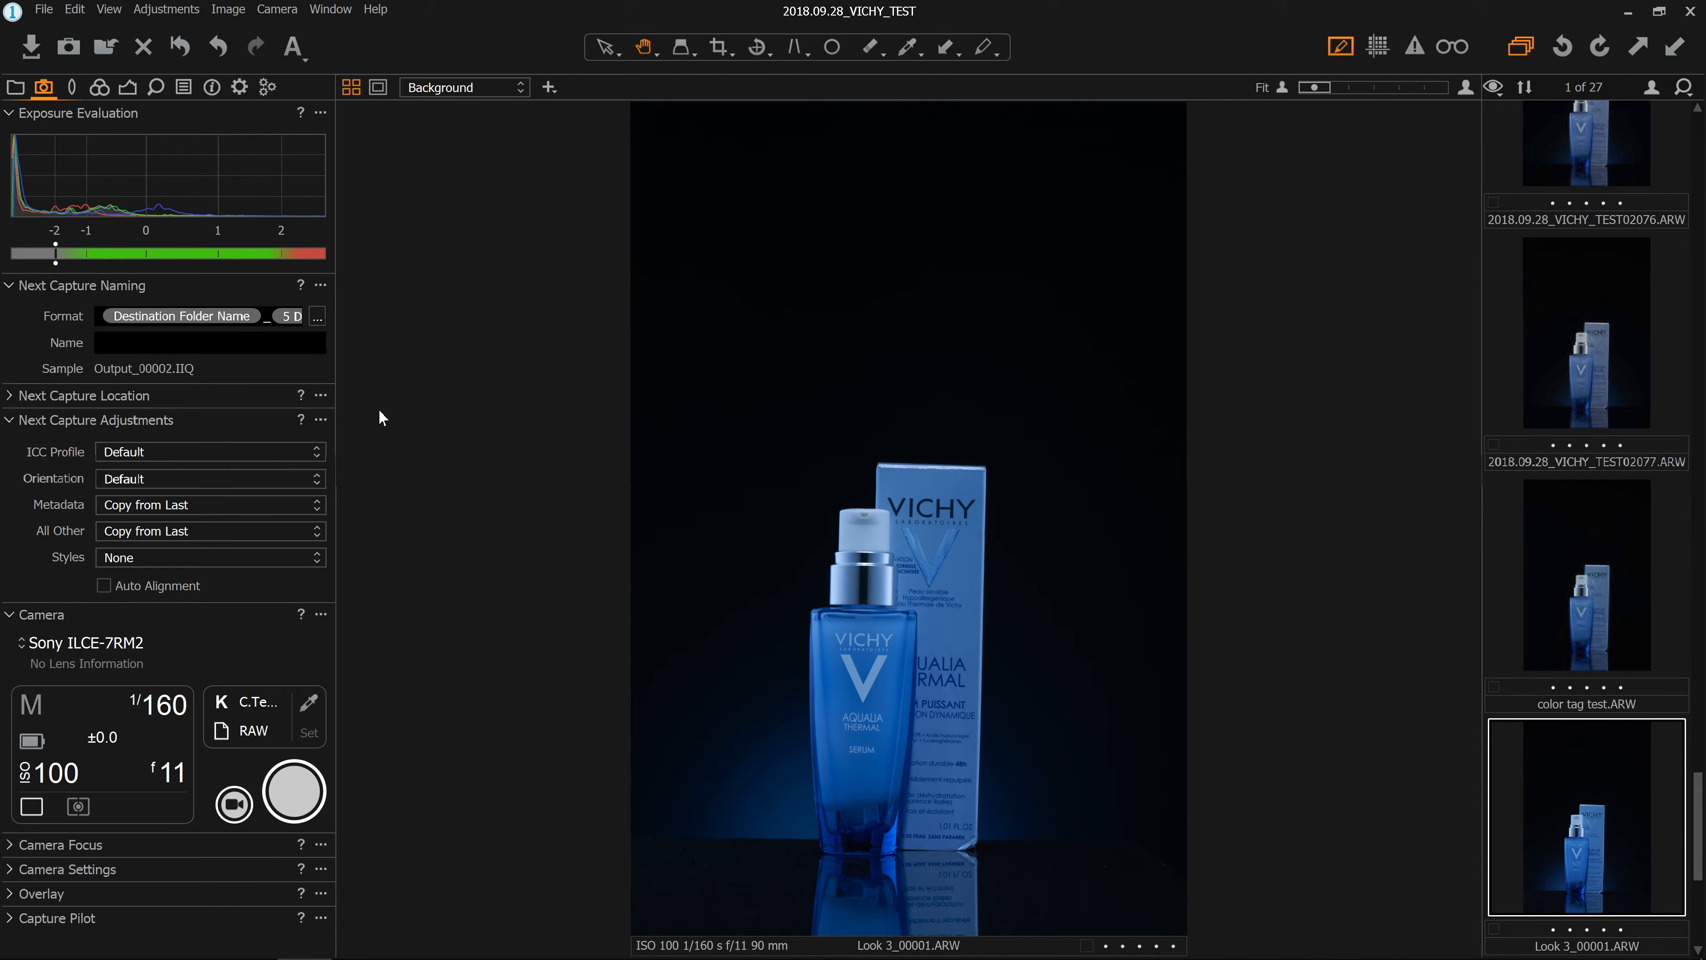
Step: Examine the counter commands, including Reset Capture Counter
click(47, 10)
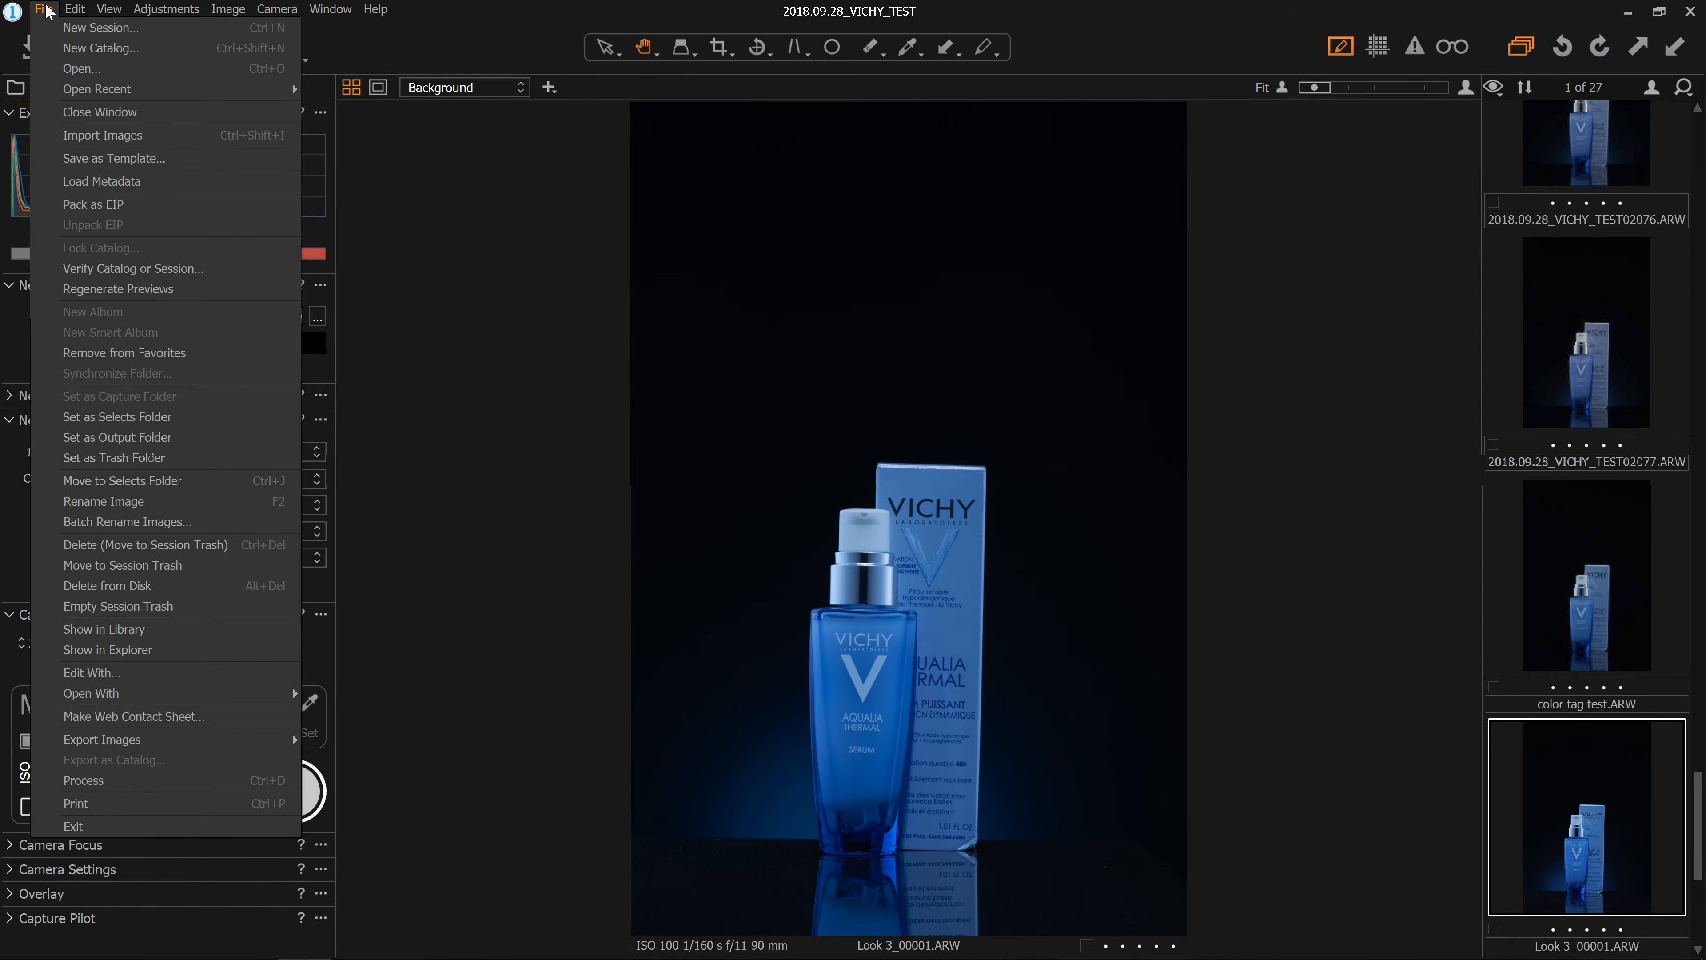
mouse_move(81, 21)
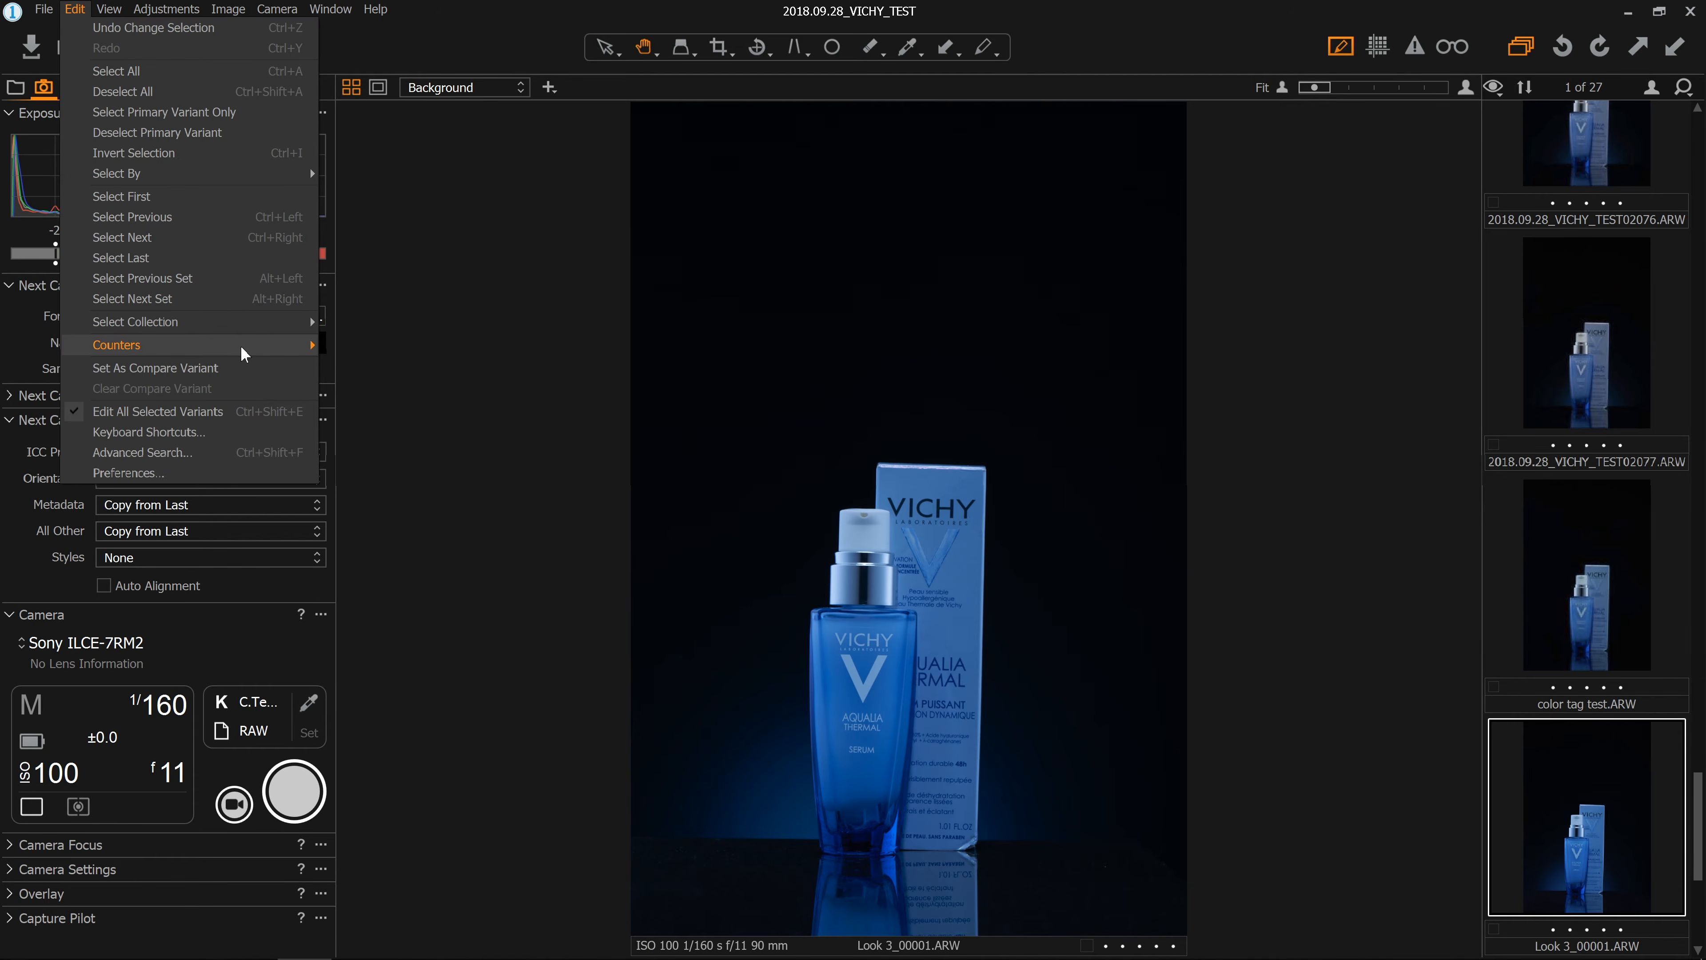
mouse_move(240, 346)
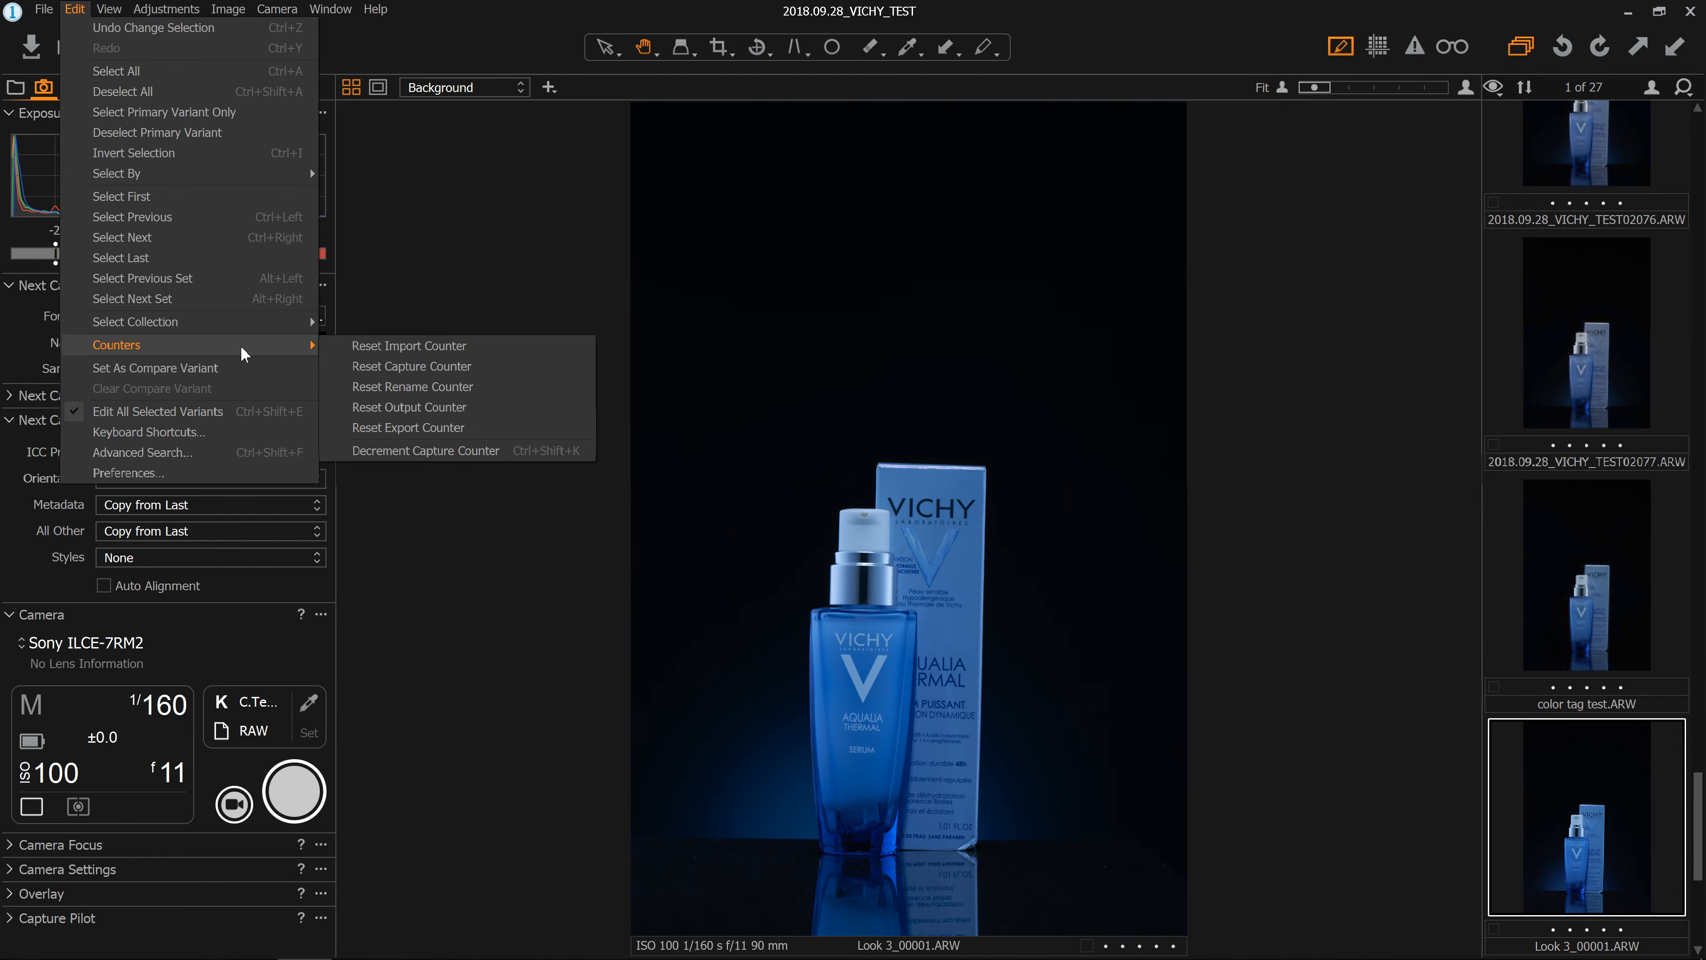
click(494, 367)
Step: Display the look 1 favorite's images and examine the commands for setting it as the capture folder and for customizing keyboard shortcuts
click(14, 87)
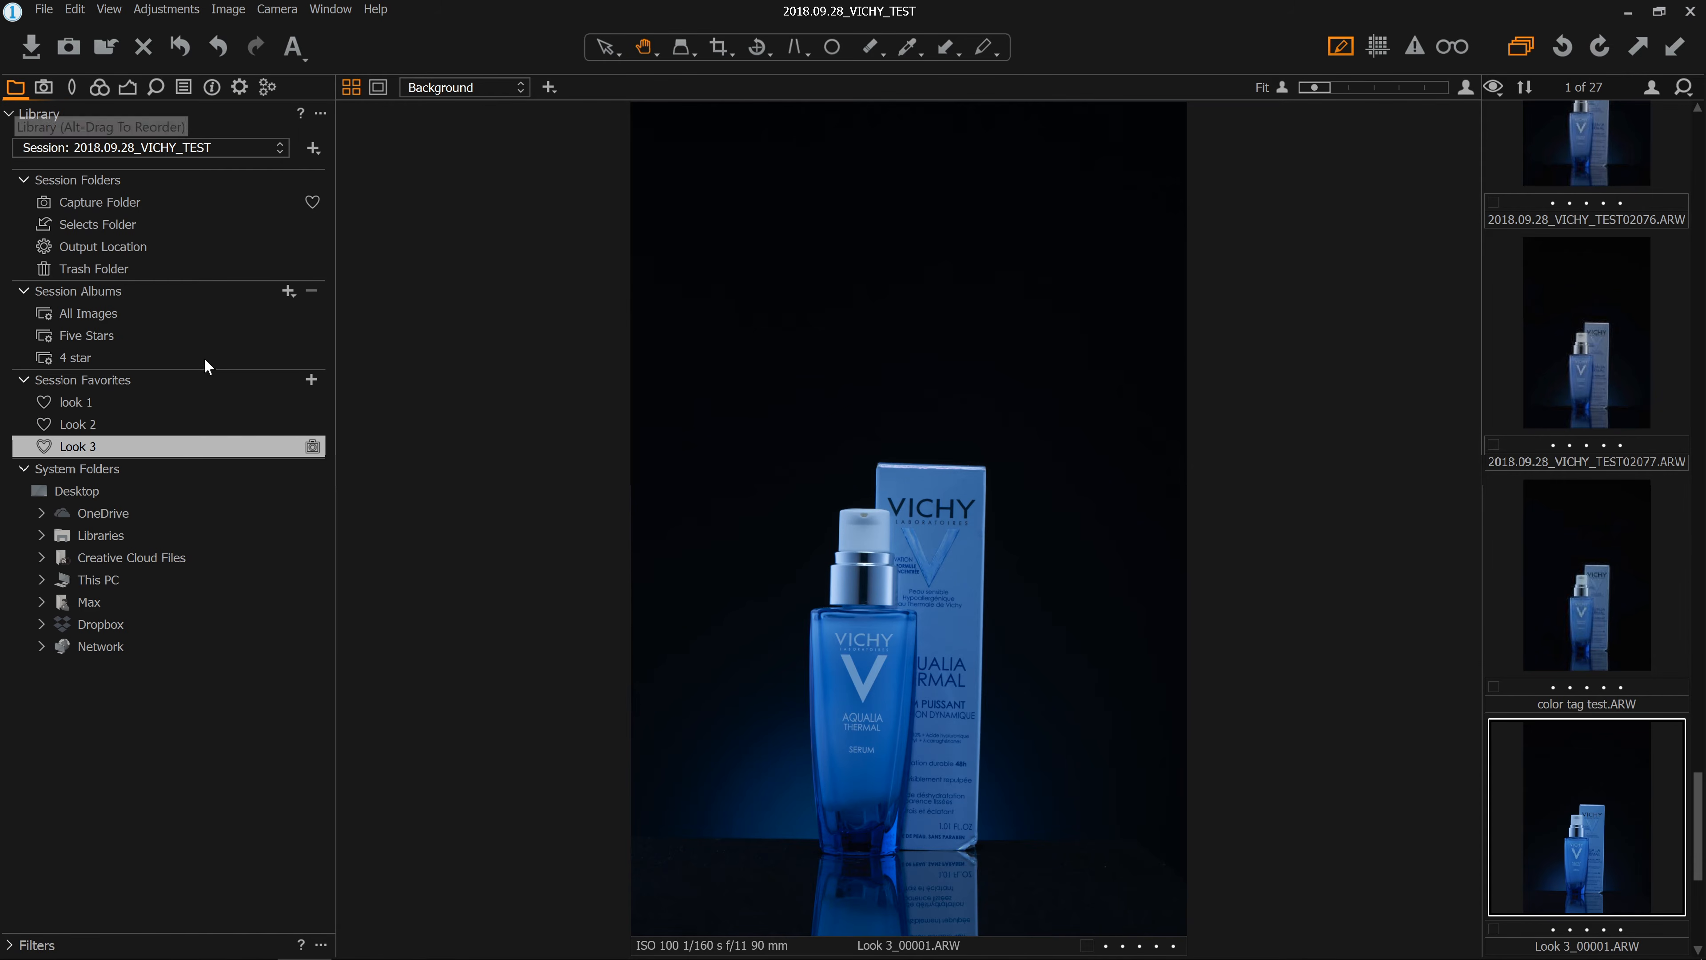
click(163, 408)
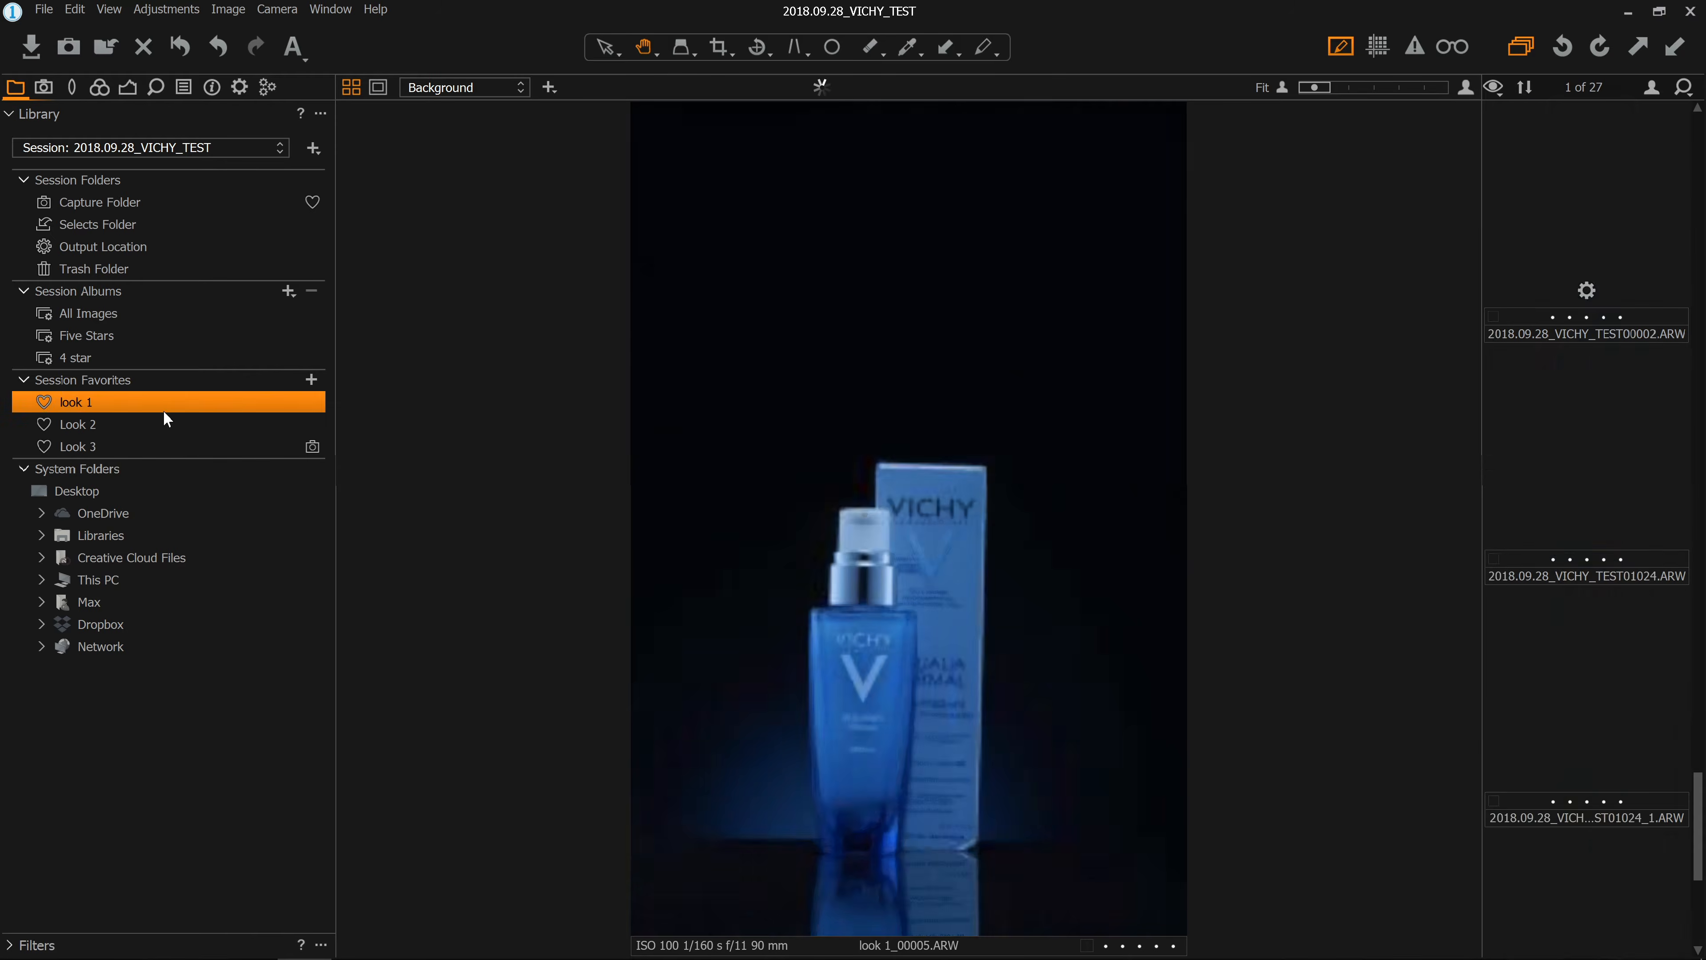
right_click(174, 405)
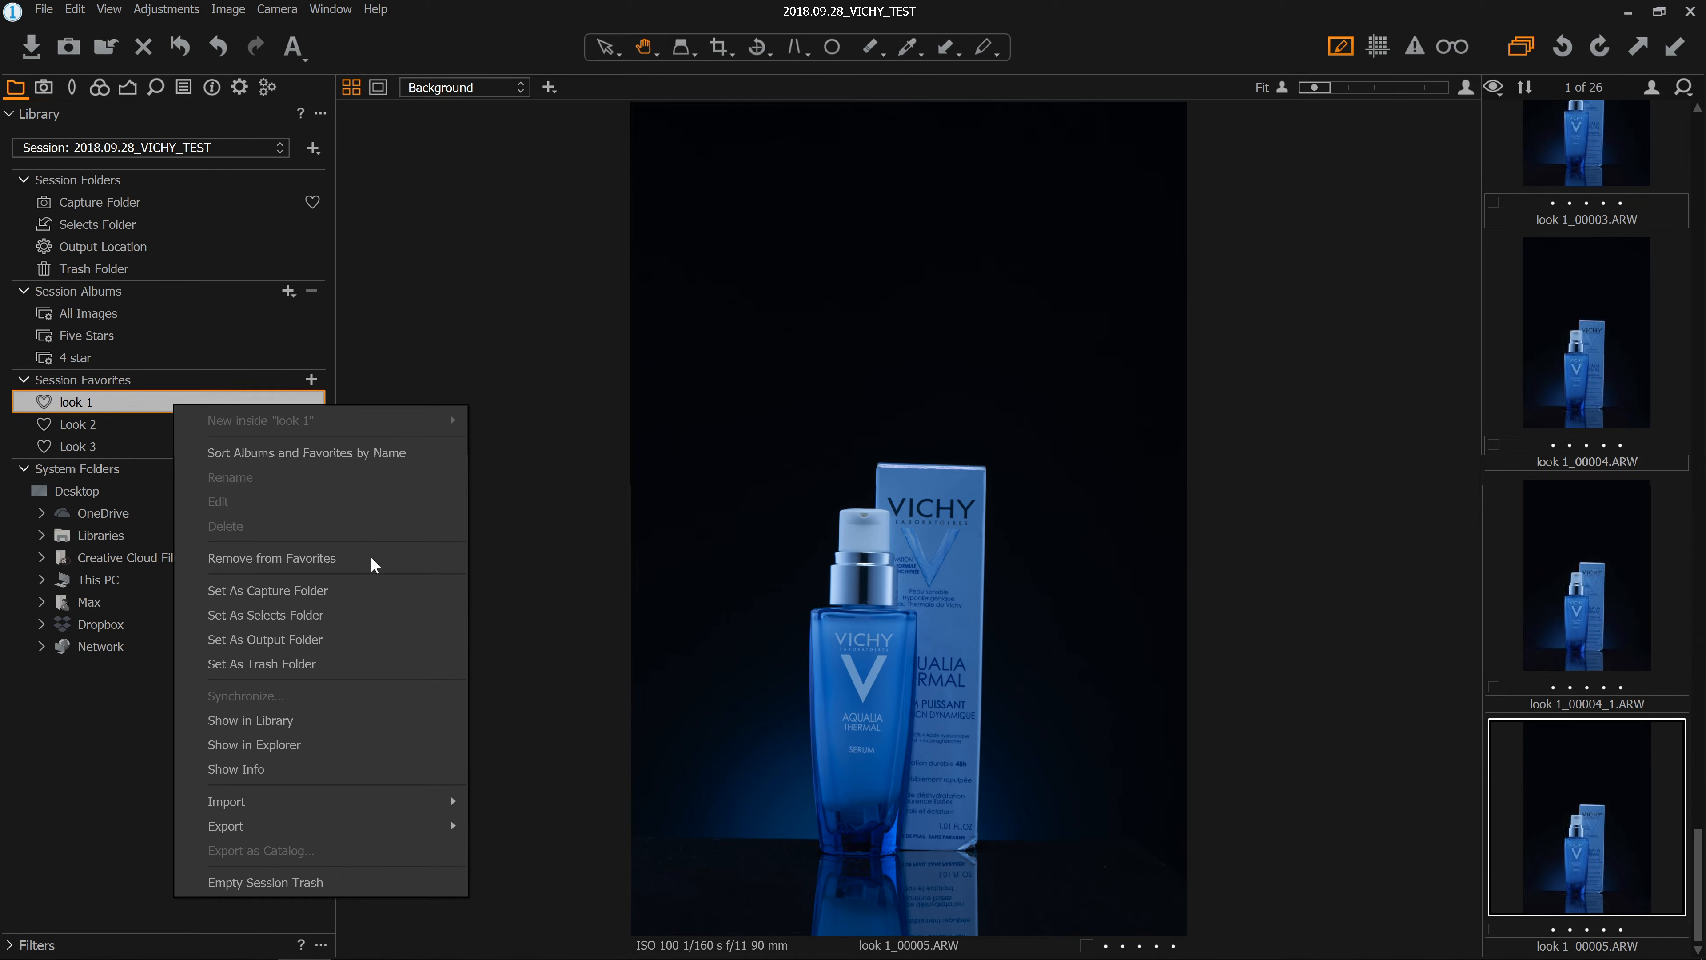
click(480, 114)
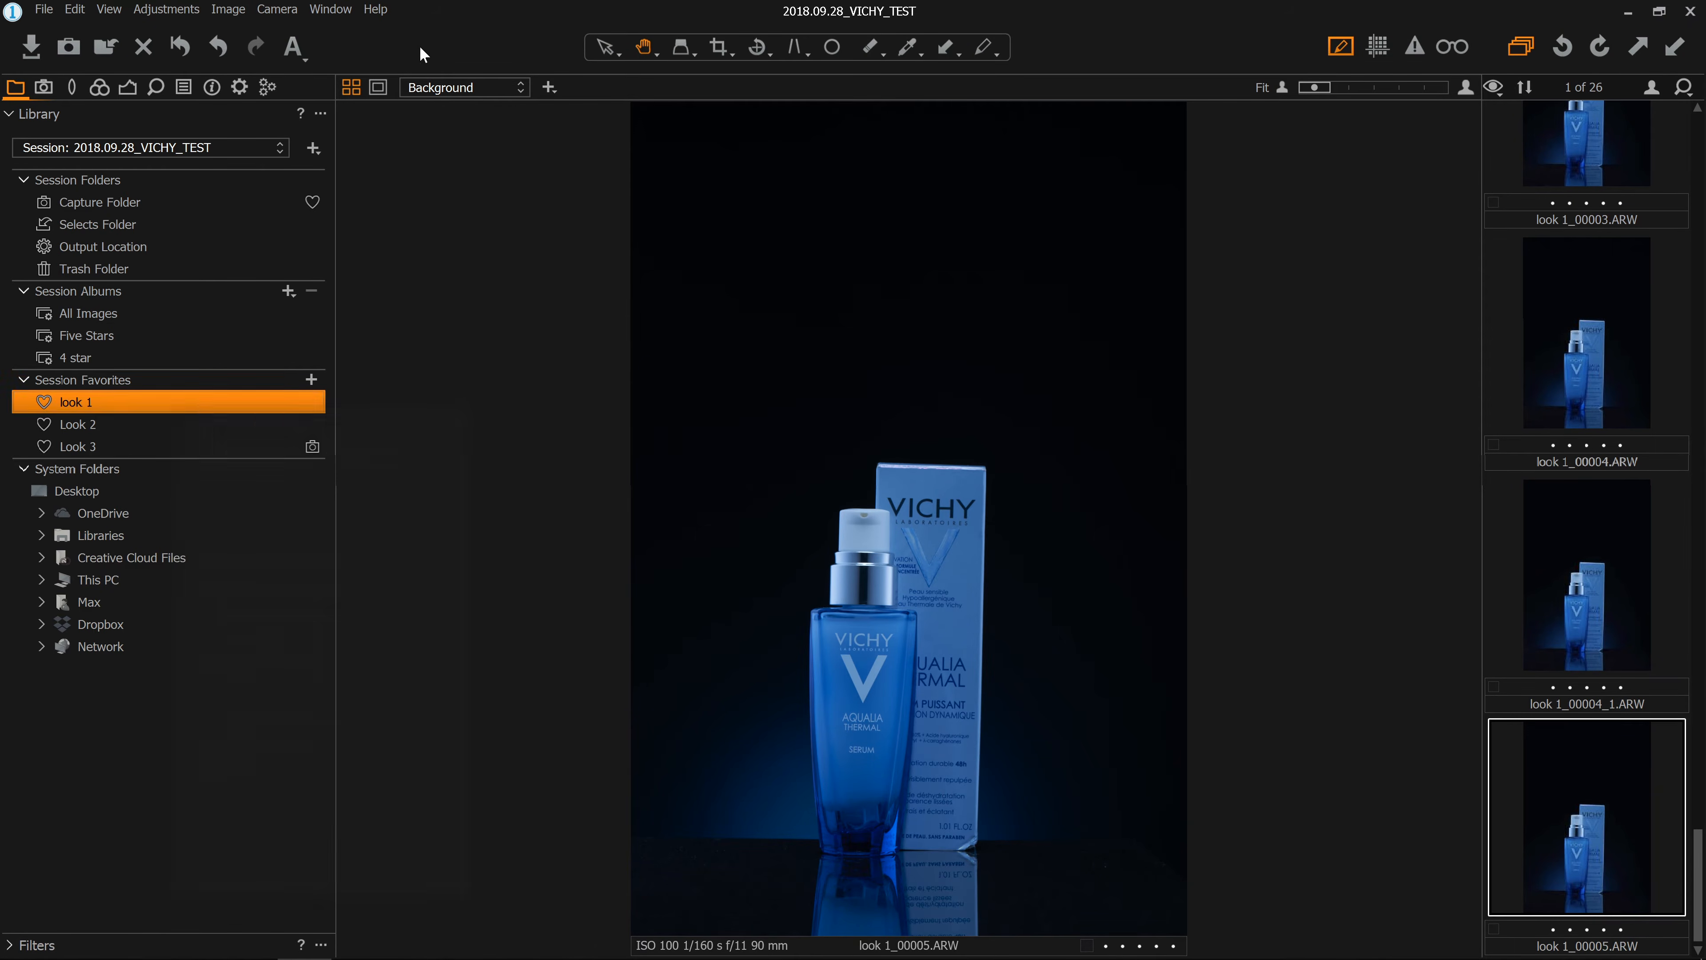
click(44, 9)
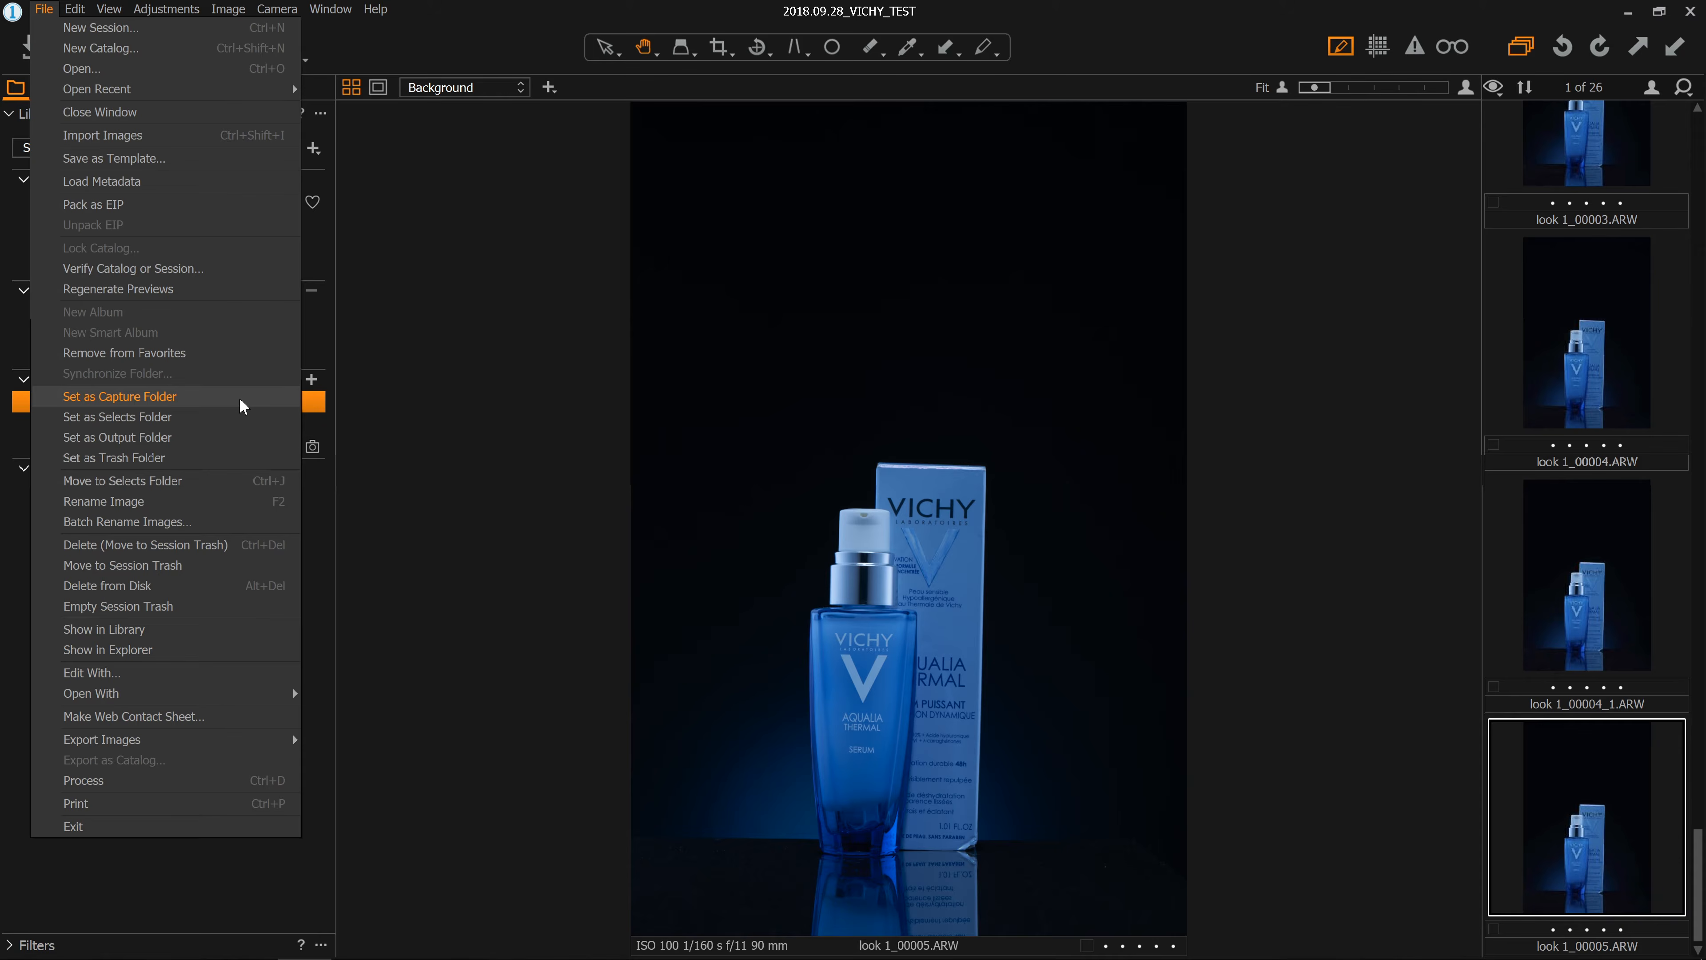
mouse_move(75, 9)
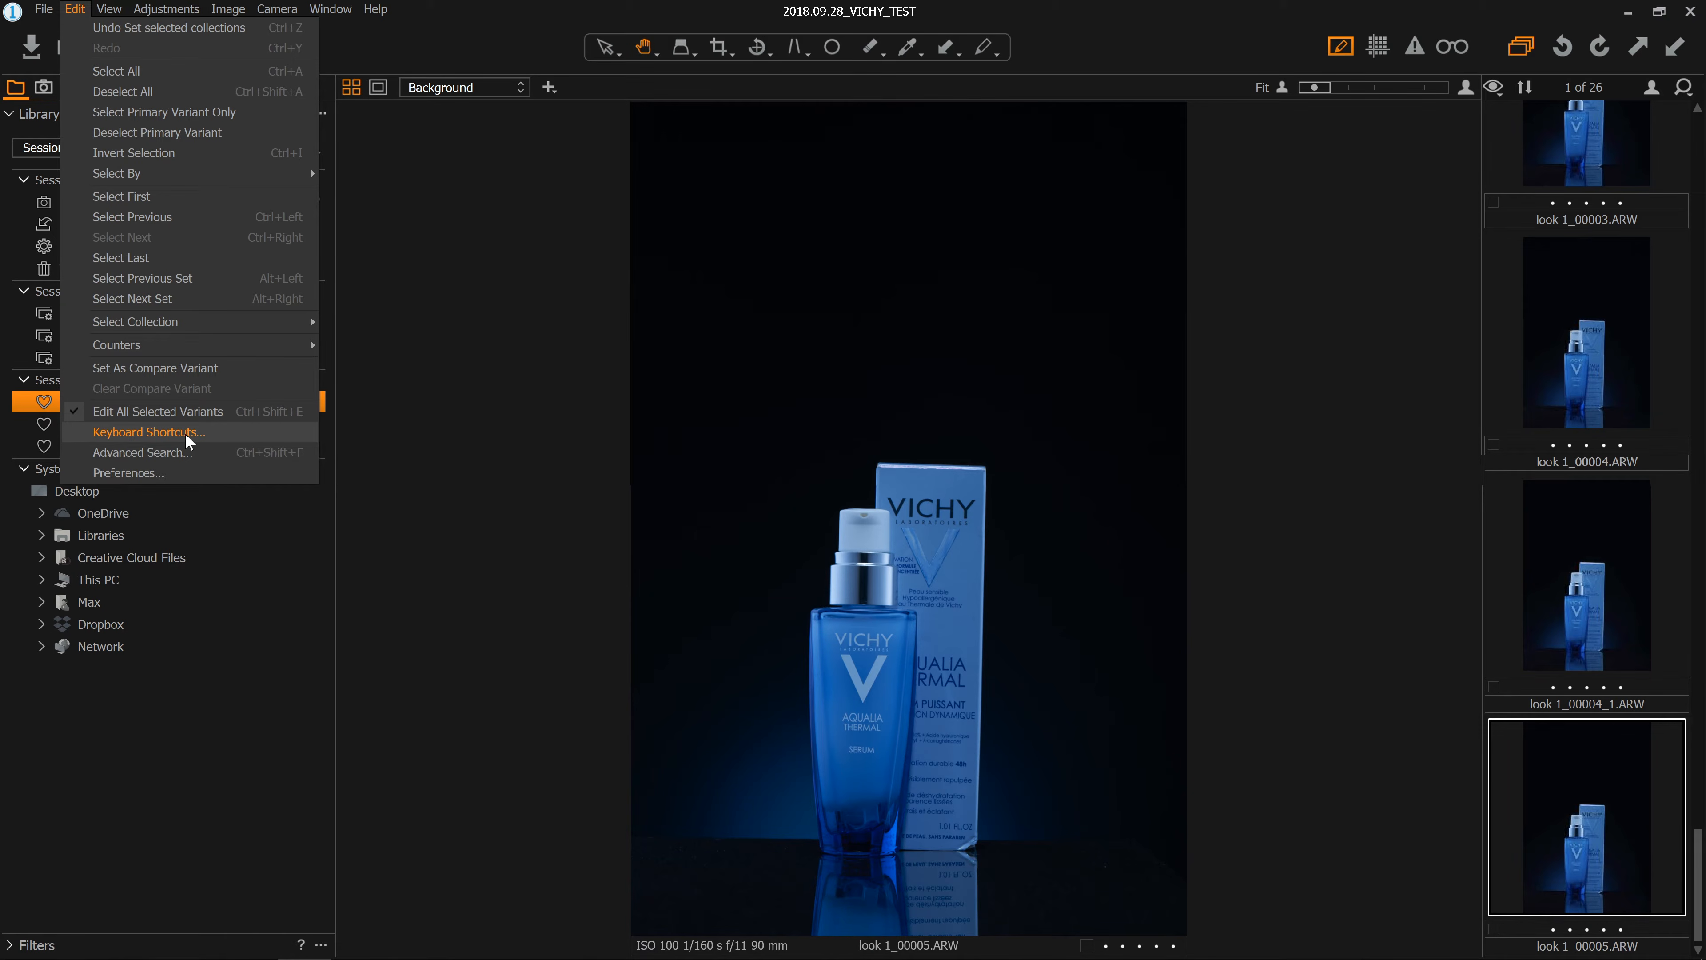
Step: Expand the Next Capture Location settings and check their destination against the Look 3 session favorite
click(44, 88)
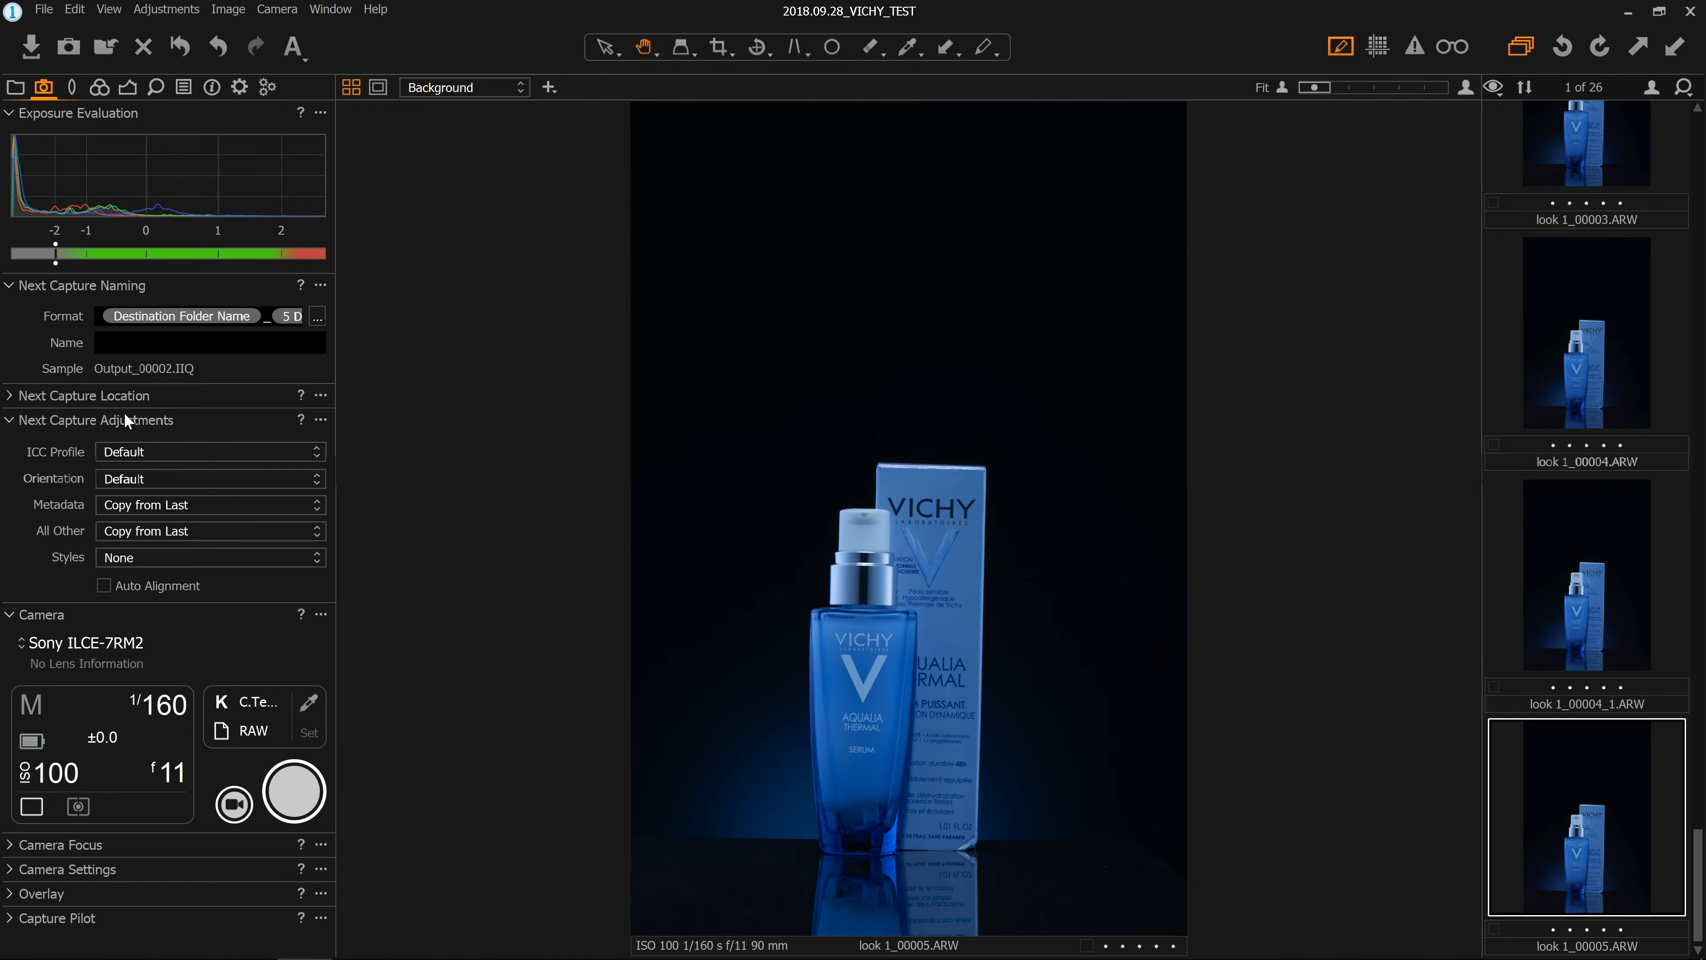
click(9, 397)
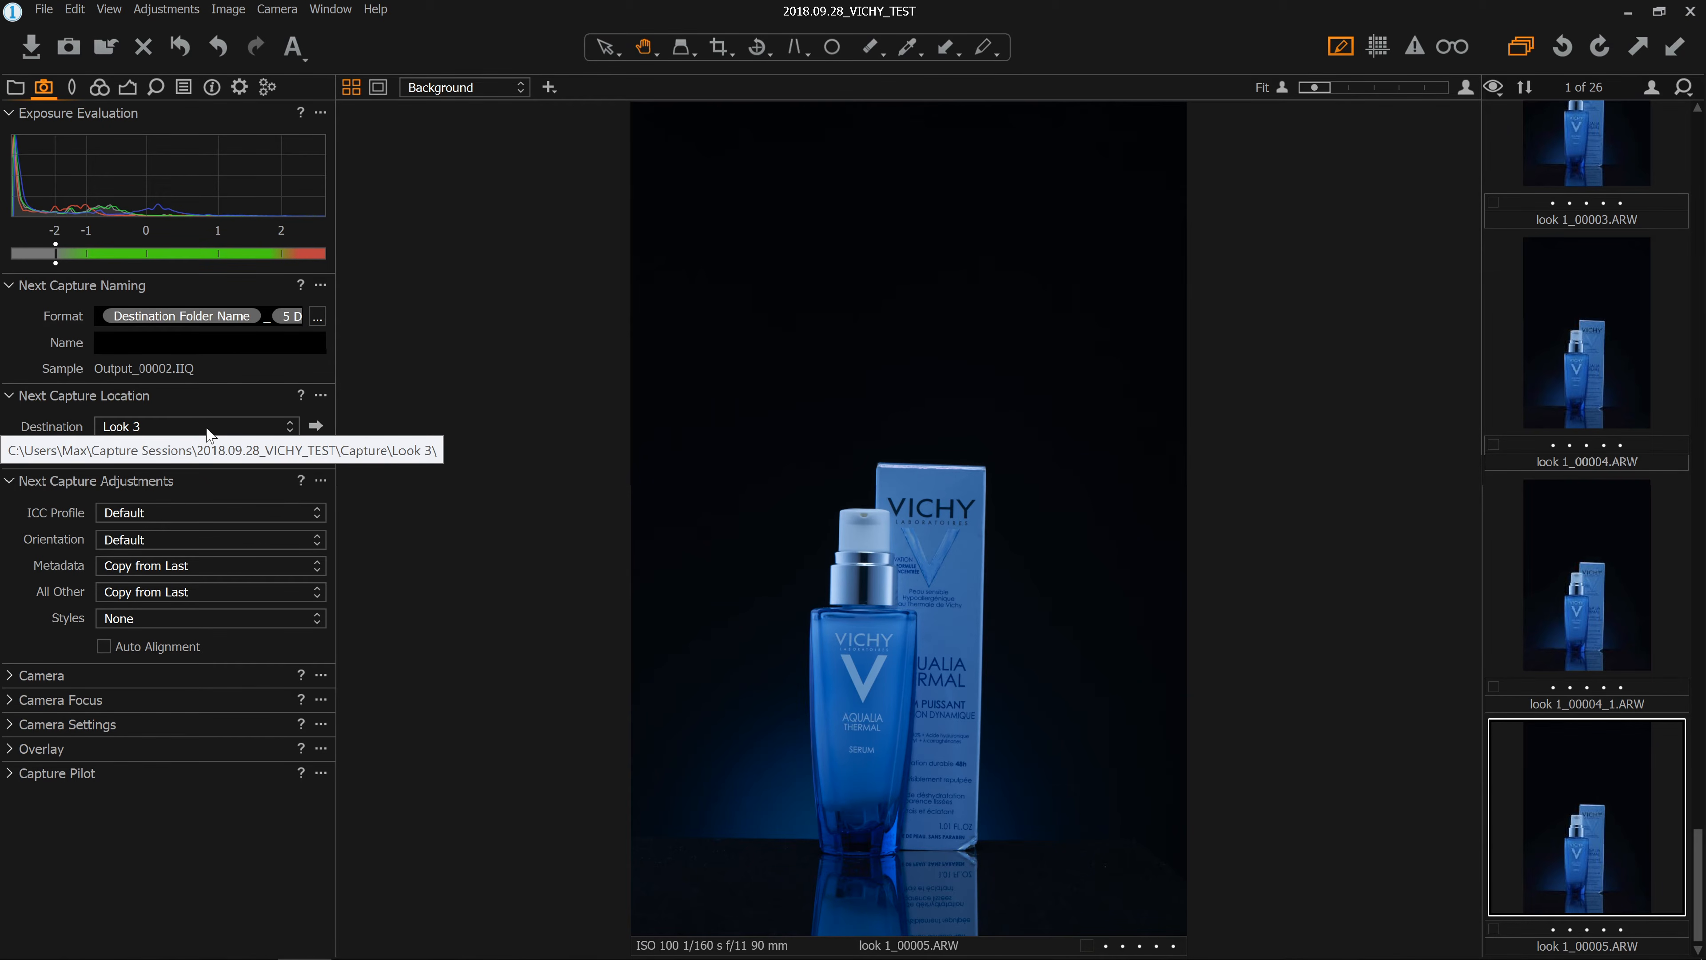
click(14, 89)
click(141, 447)
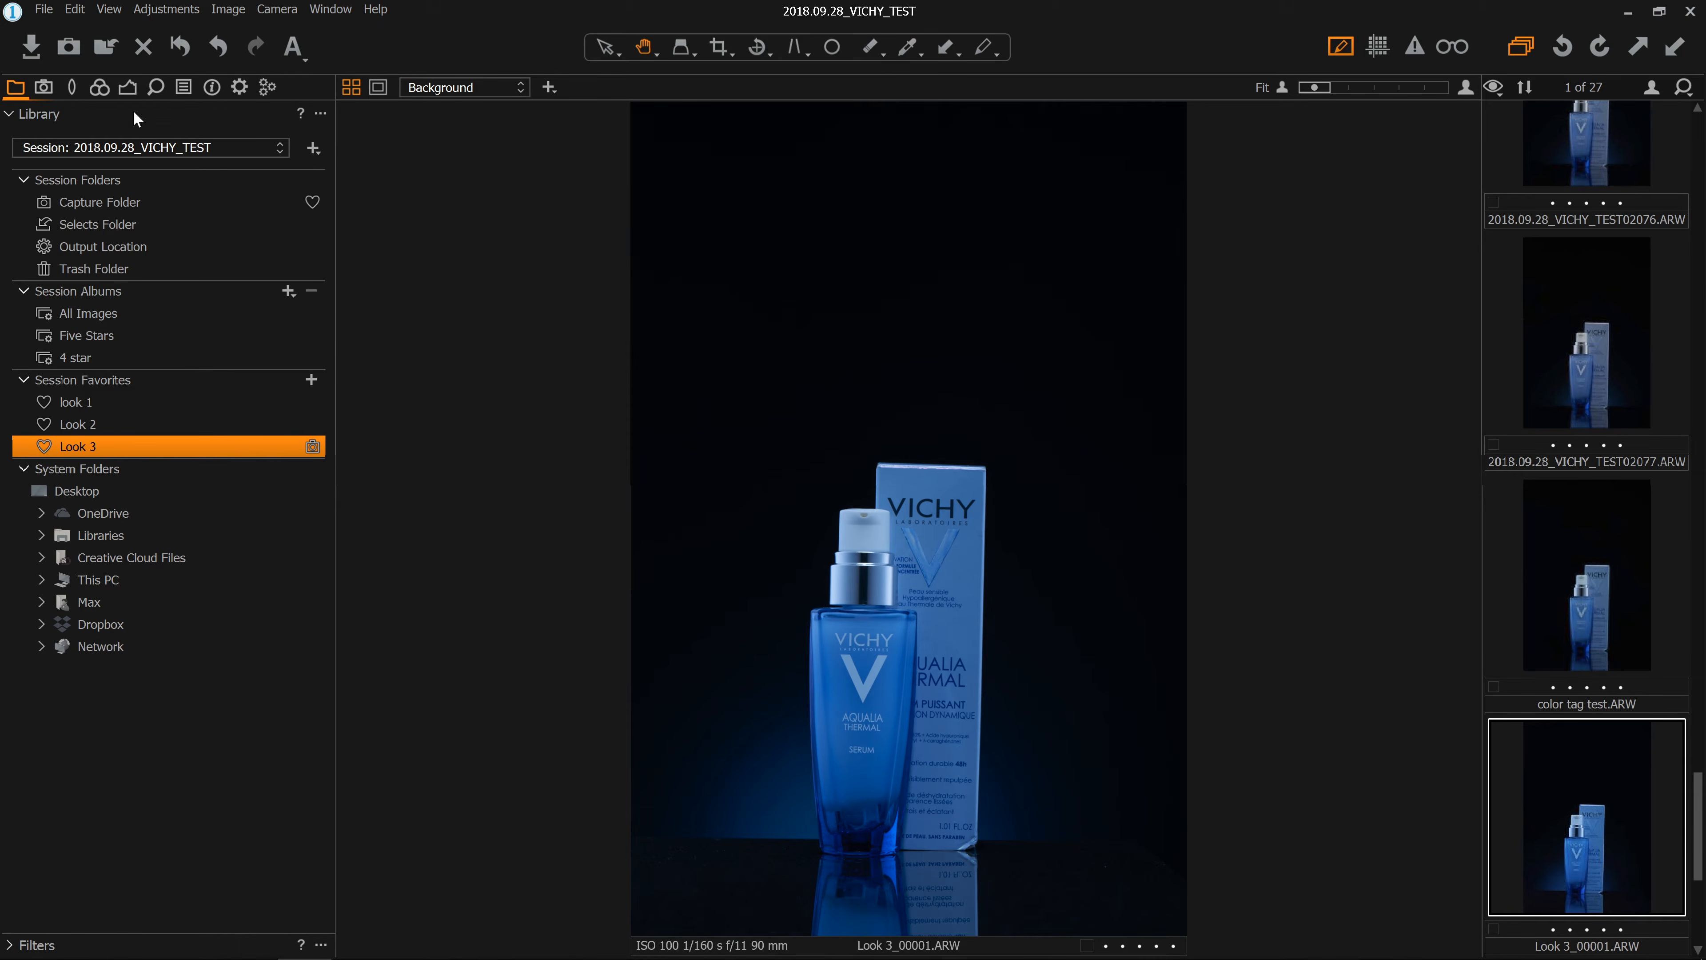
click(44, 88)
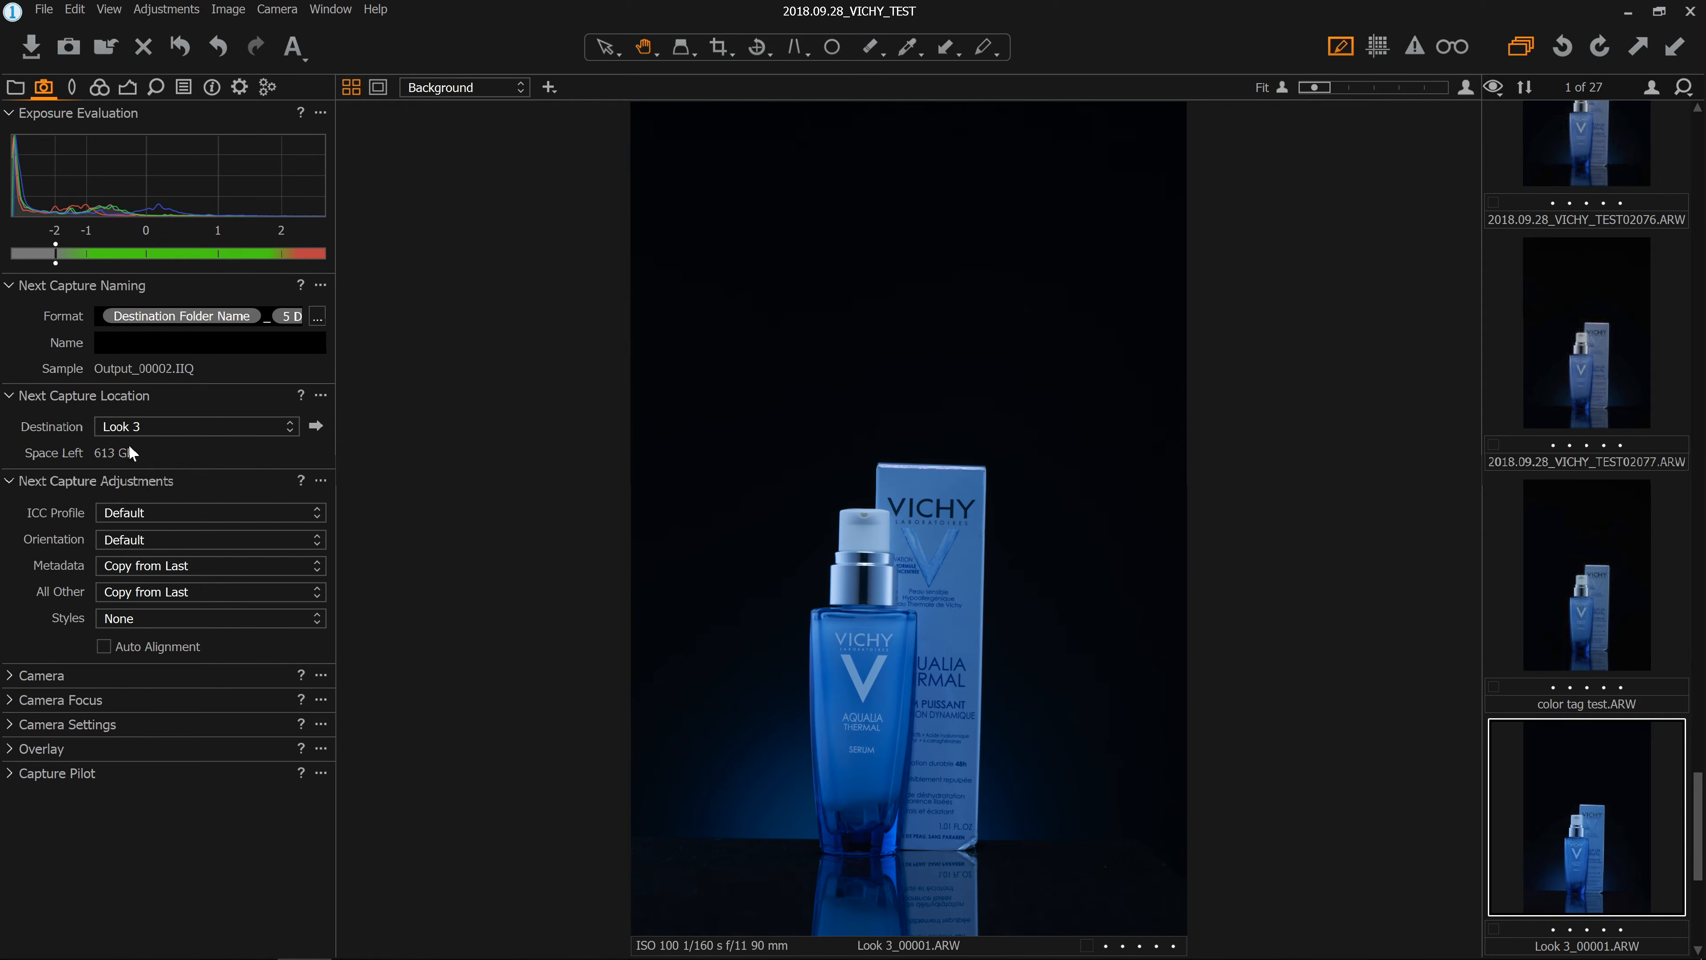
click(15, 87)
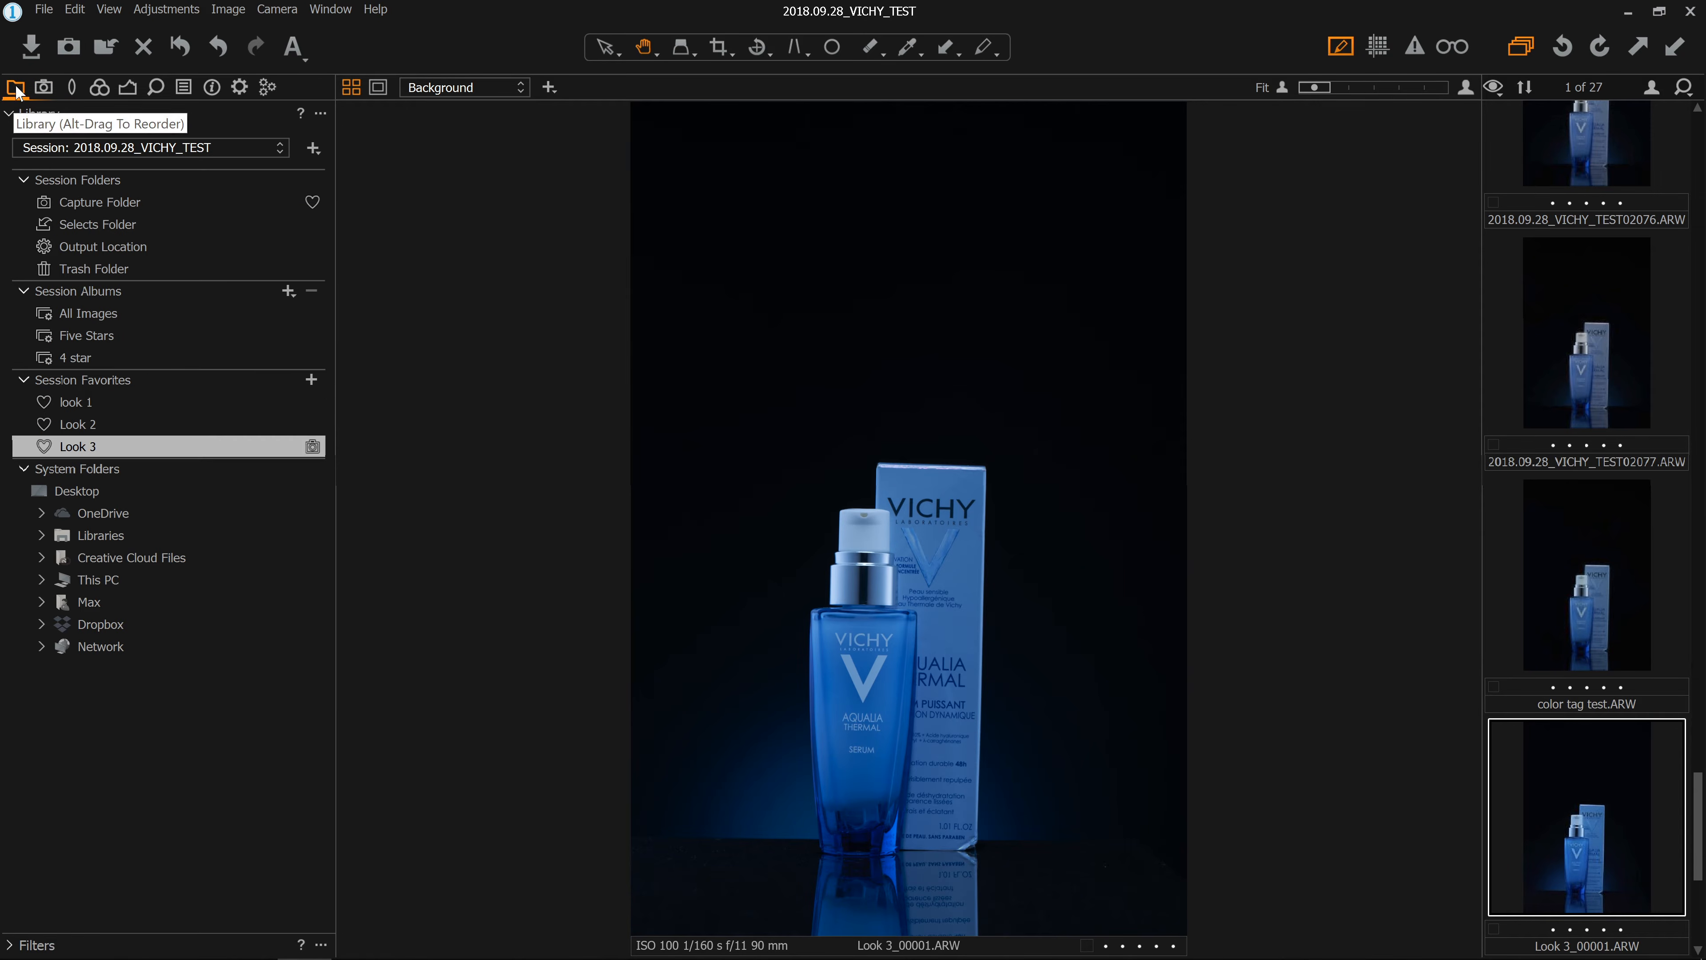
Step: Set the Look 2 session favorite as the capture folder and check the next capture destination
click(123, 425)
right_click(123, 425)
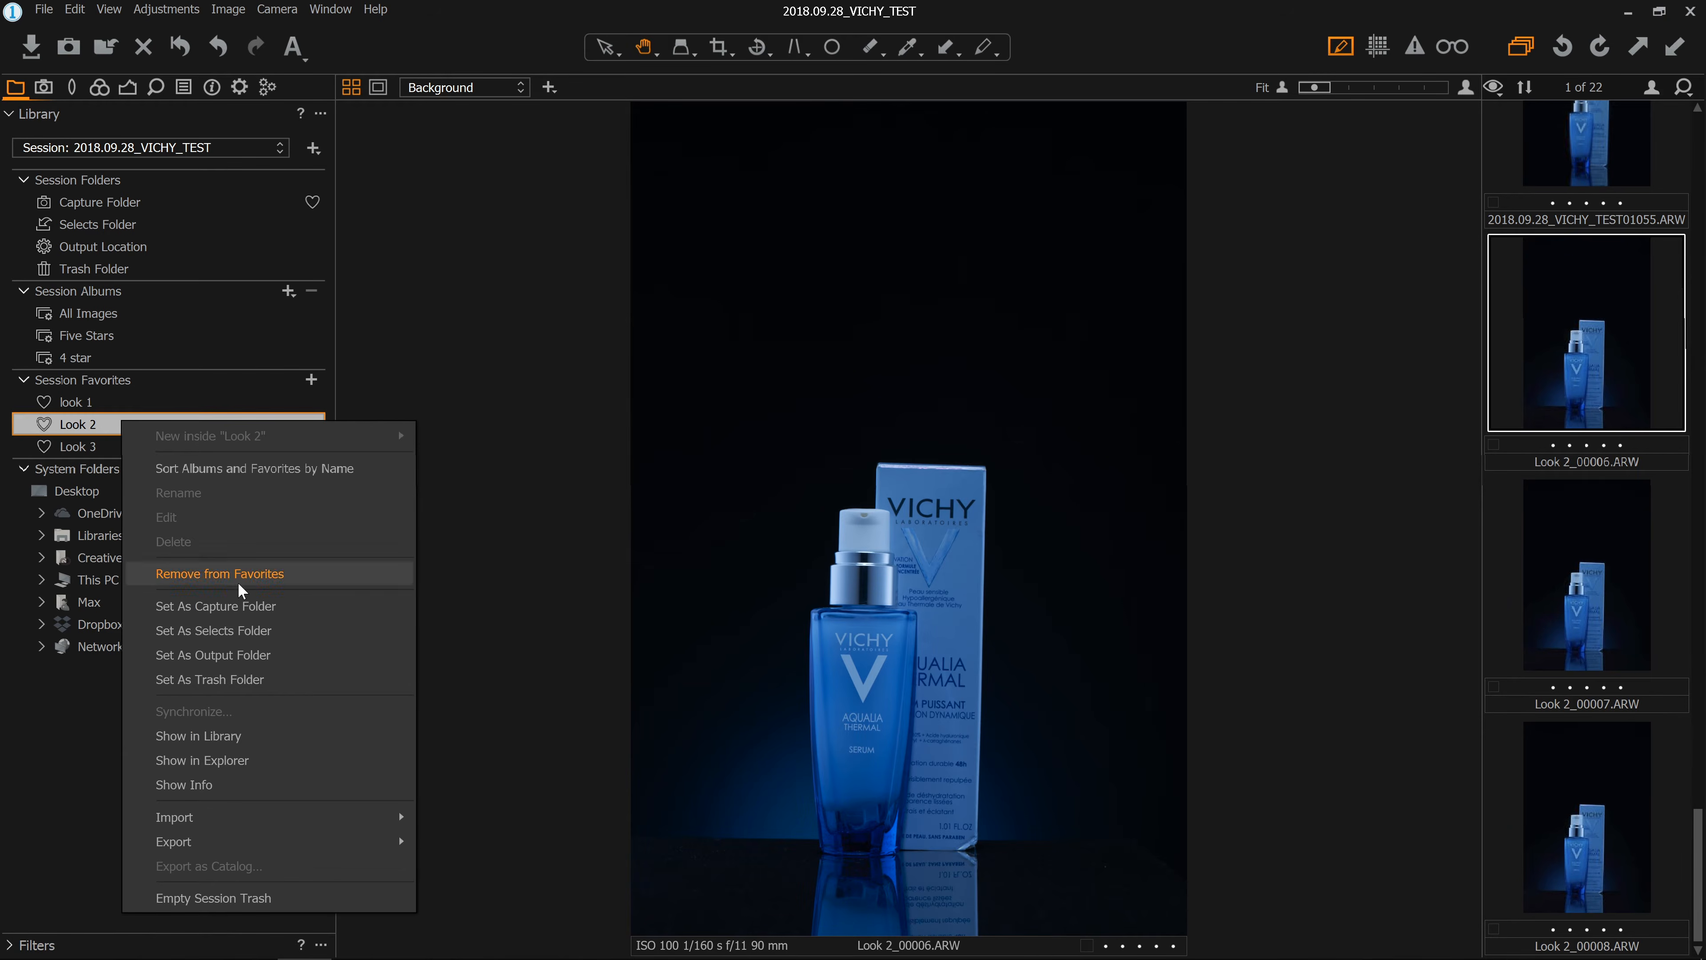
click(298, 619)
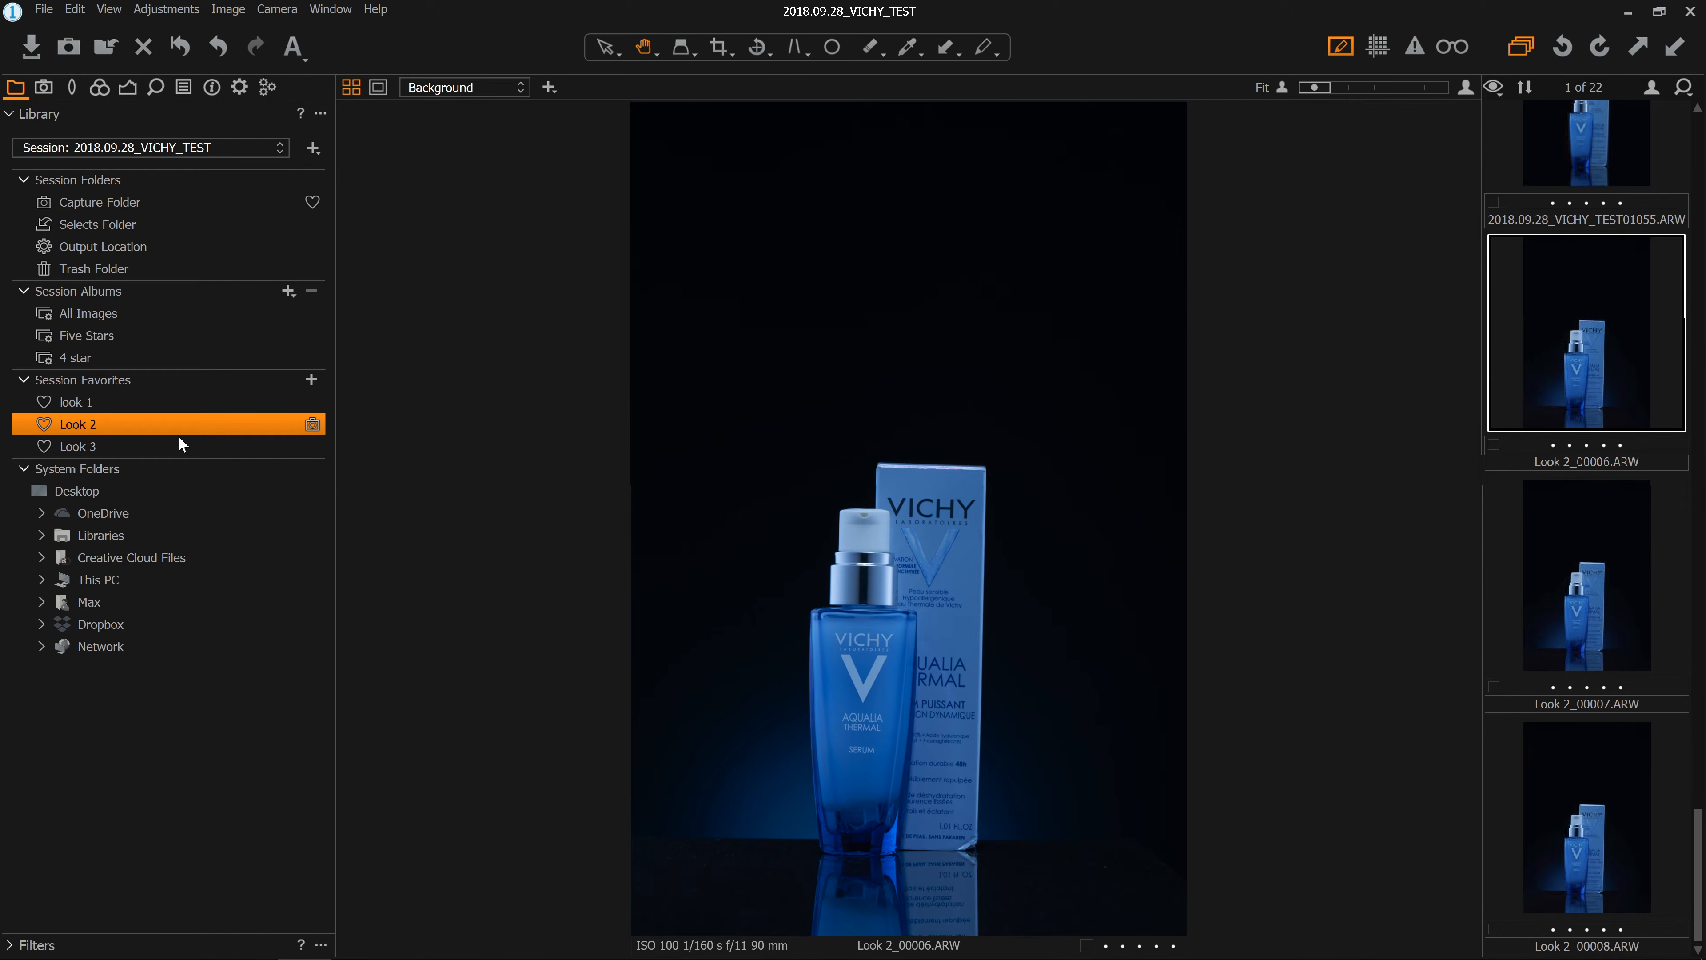
click(44, 88)
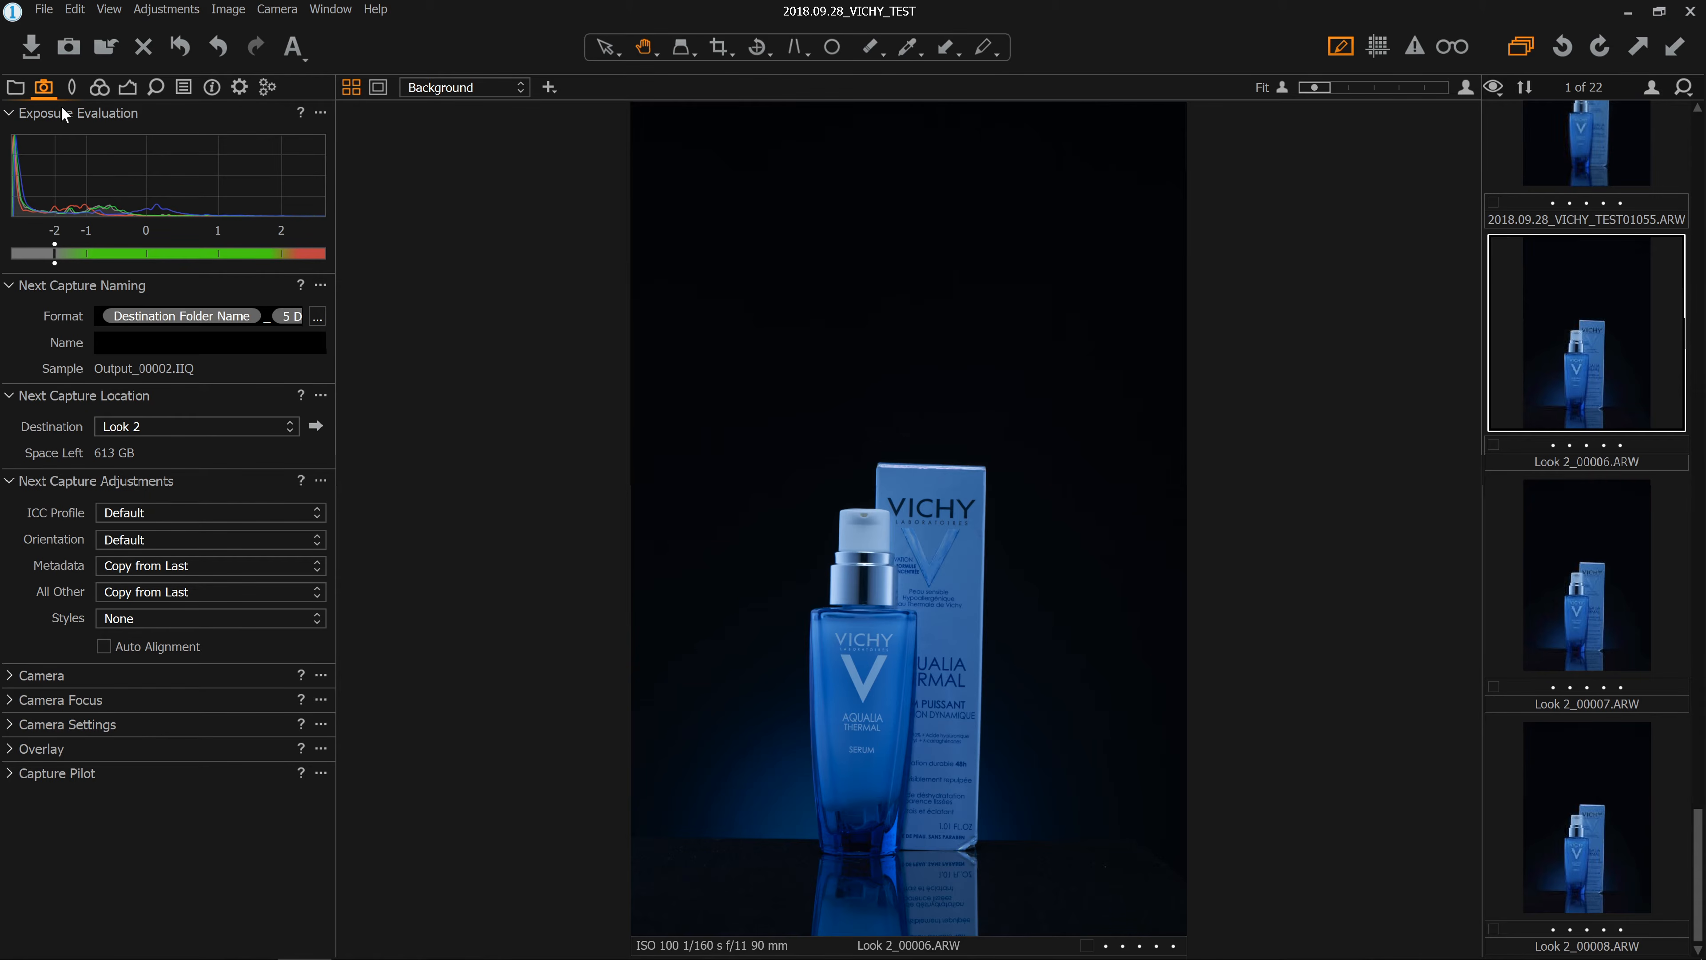
Step: Take another tethered shot into the Look 2 folder and review its numbering among the earlier captures
click(14, 87)
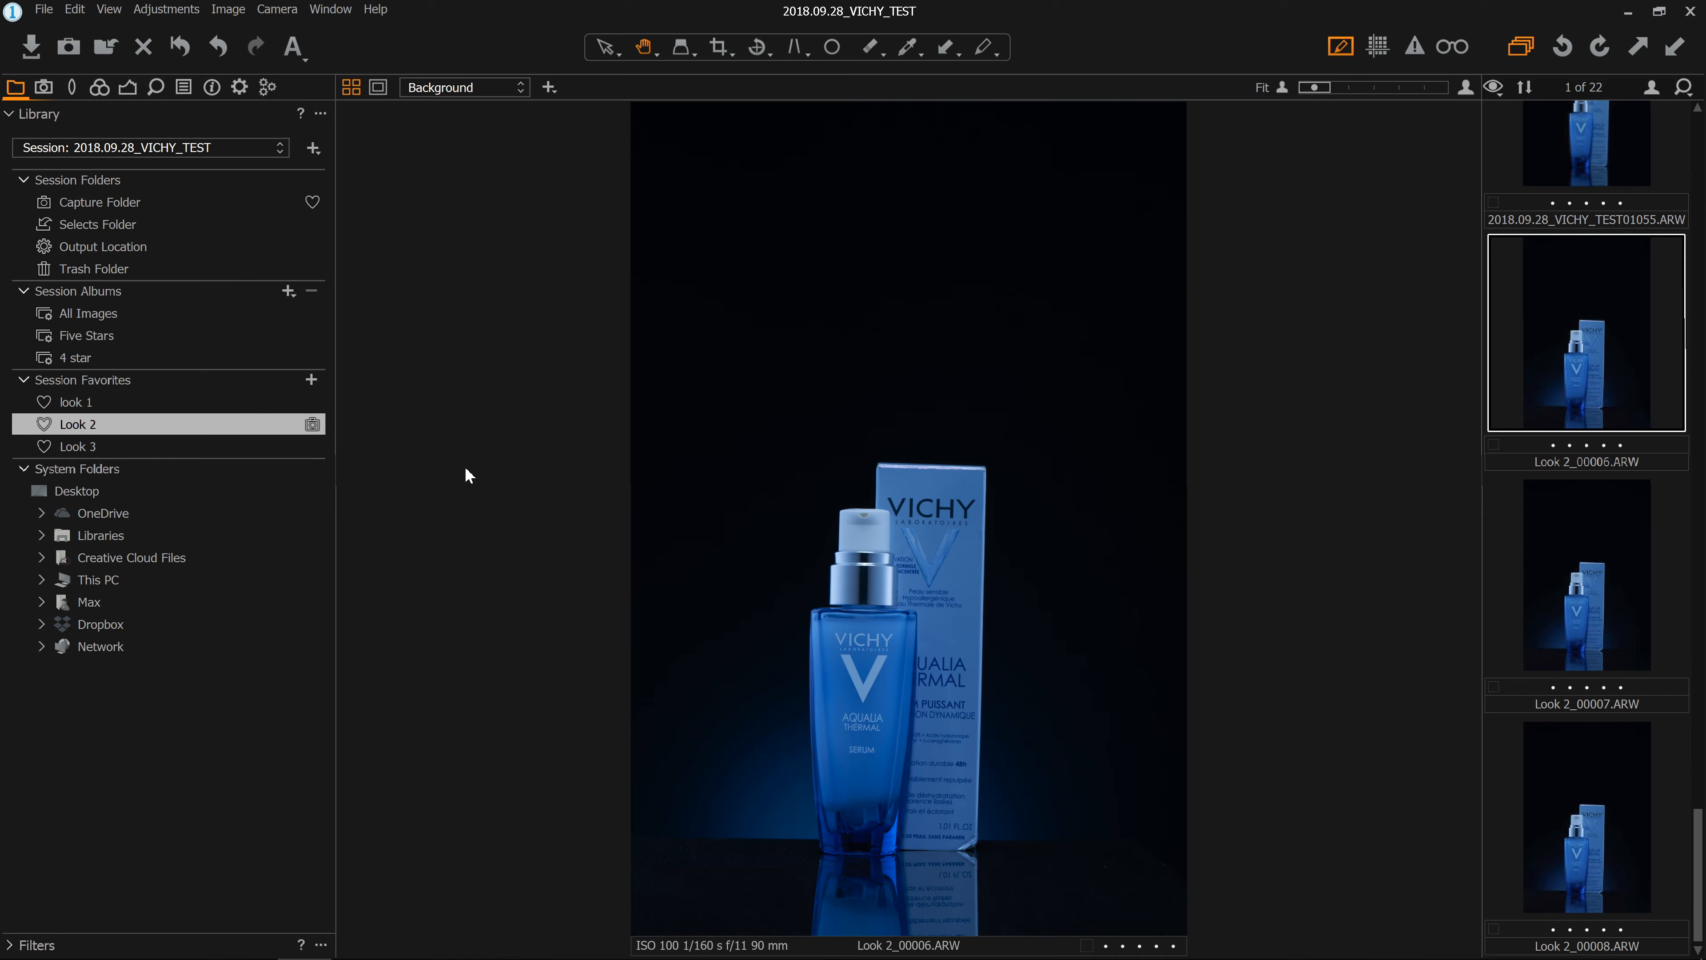
click(43, 88)
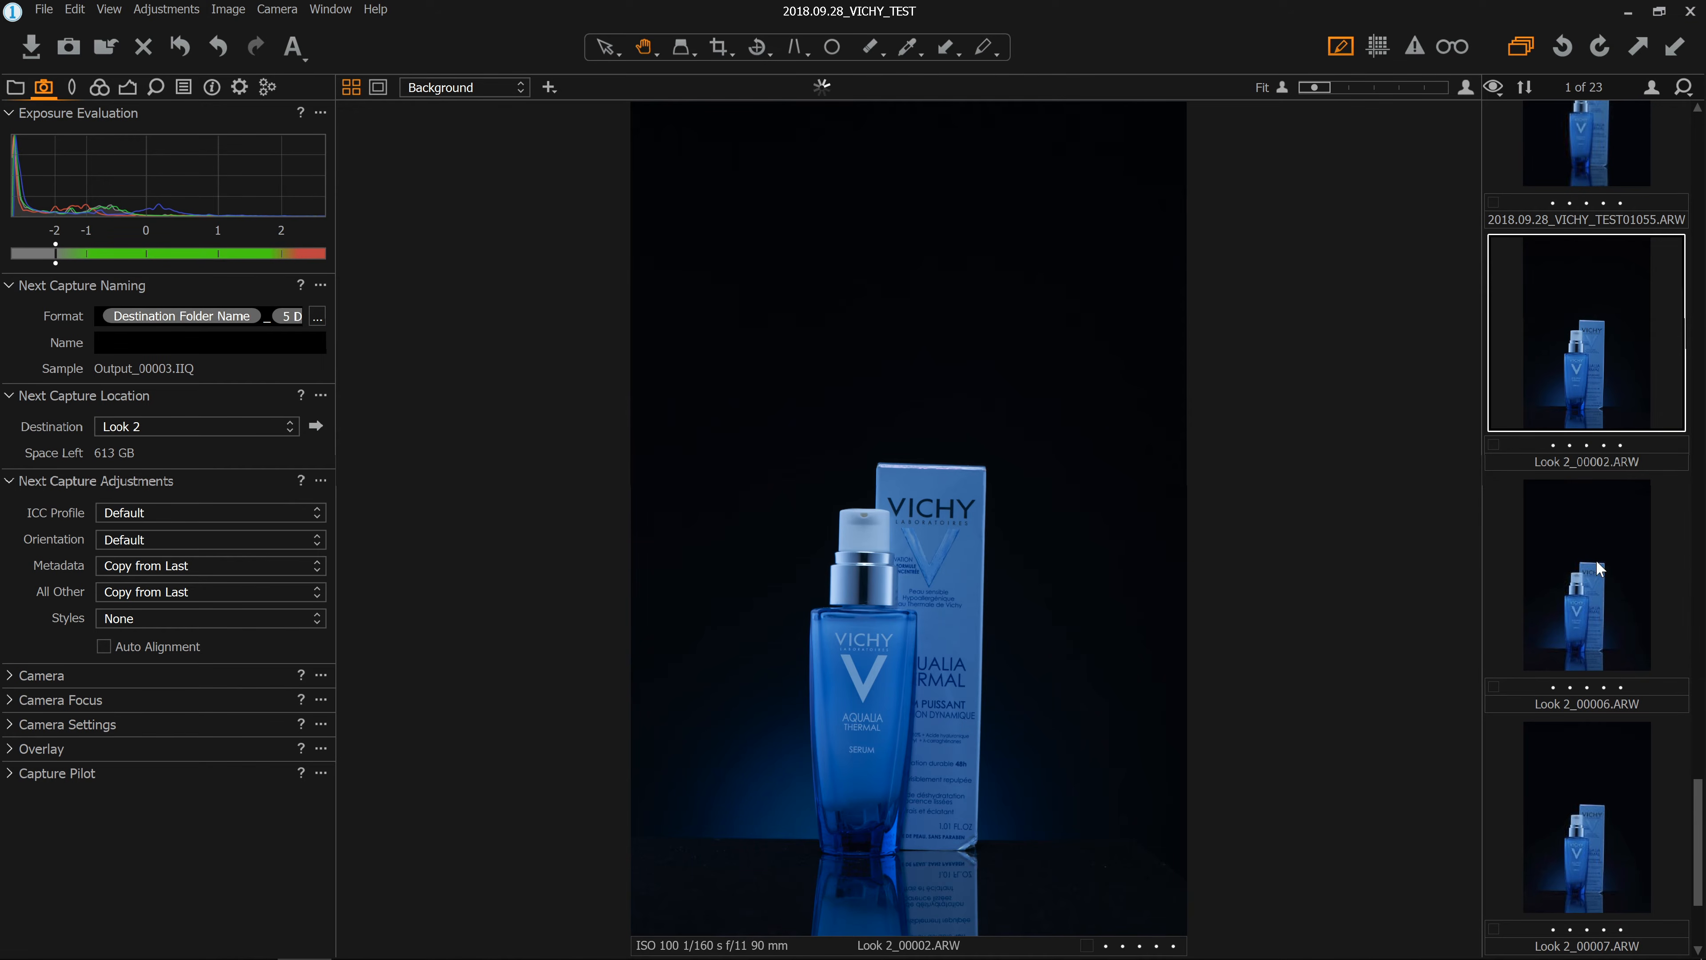
scroll(1634, 577, up, 4)
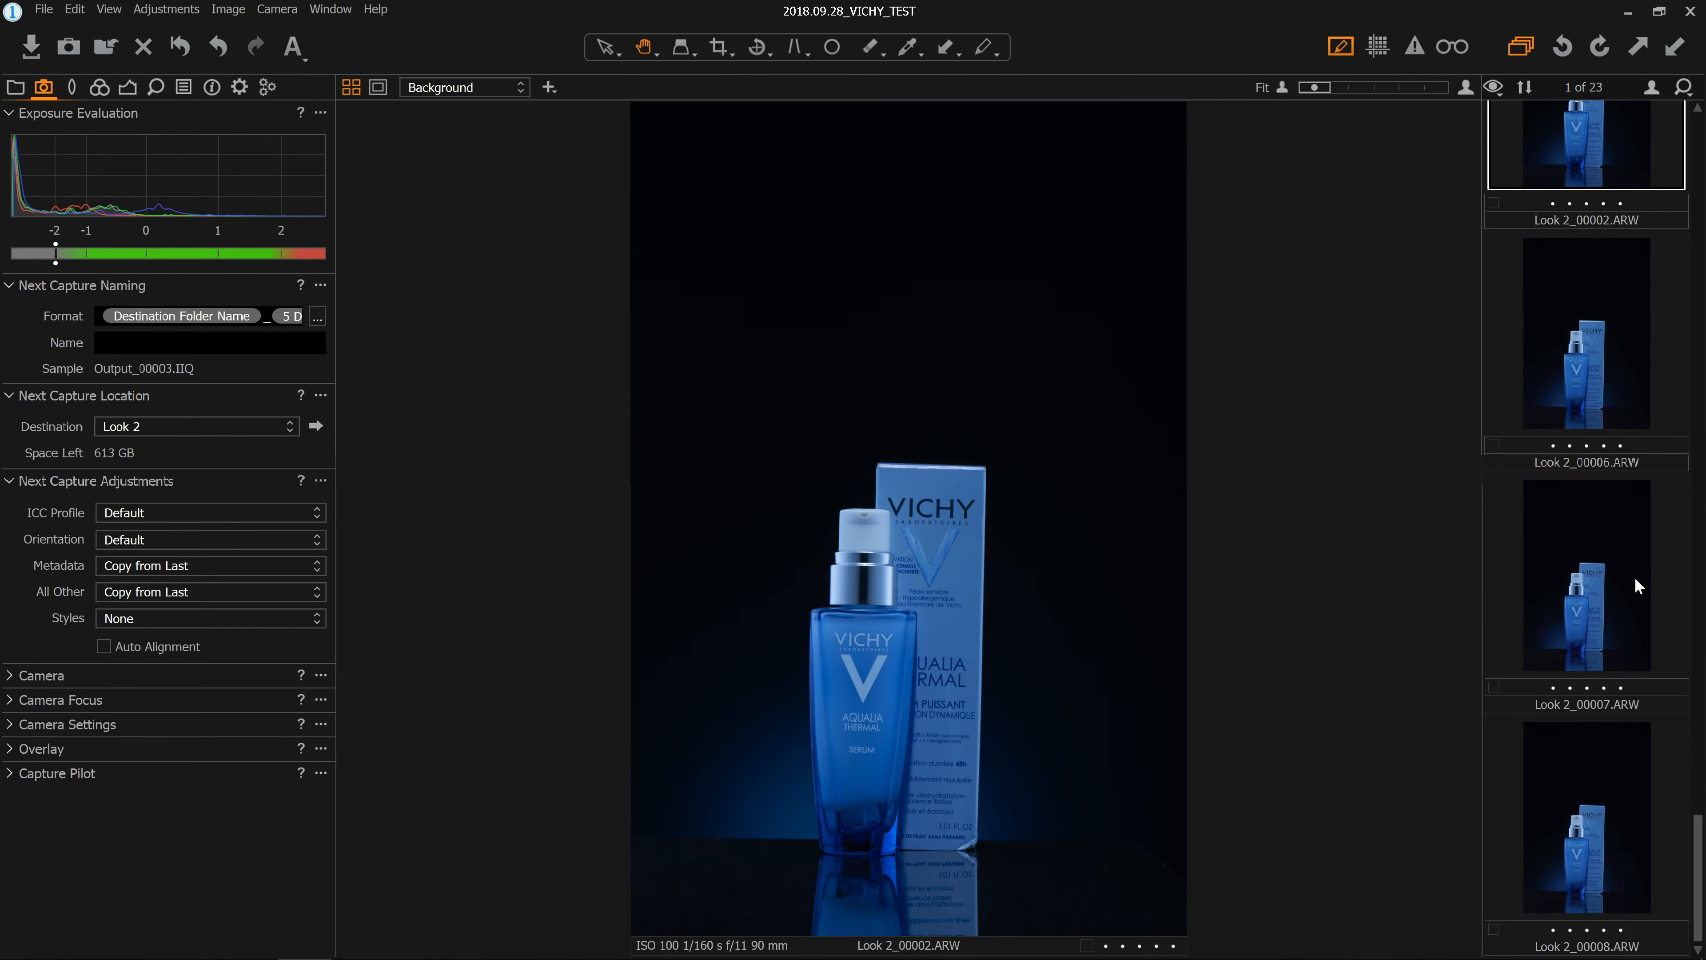
scroll(1635, 561, down, 2)
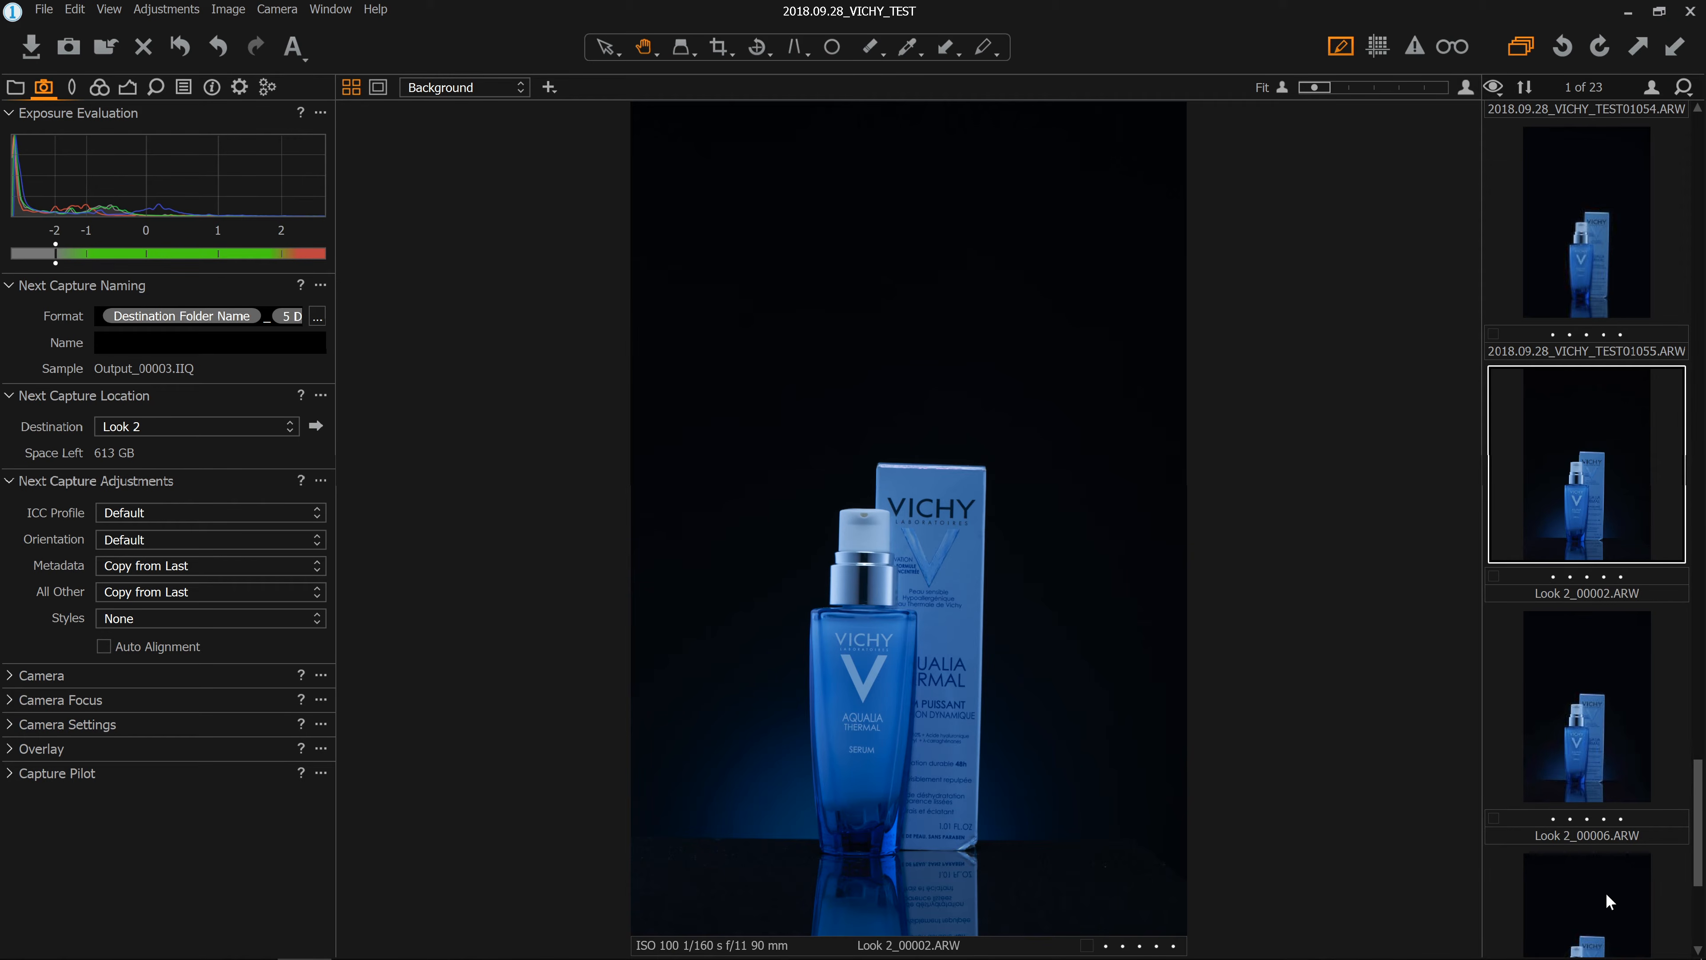
Step: Sort the image browser by Date and review the most recent Look 2 captures at the end of the list
click(1530, 90)
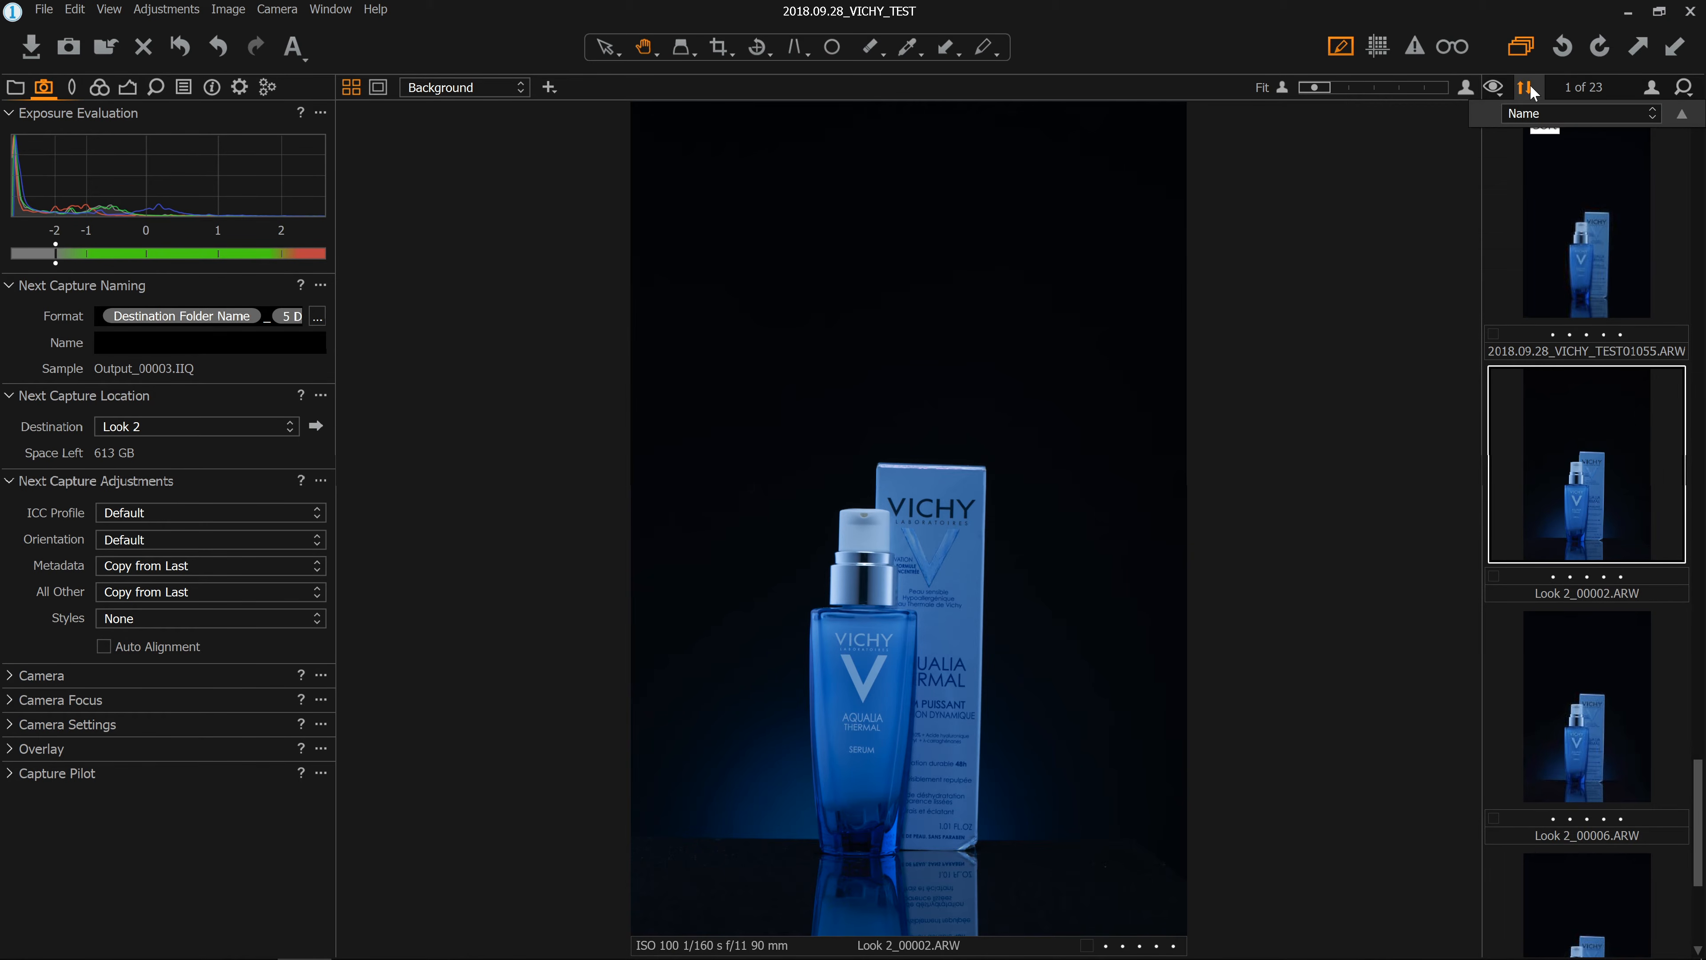
click(1540, 116)
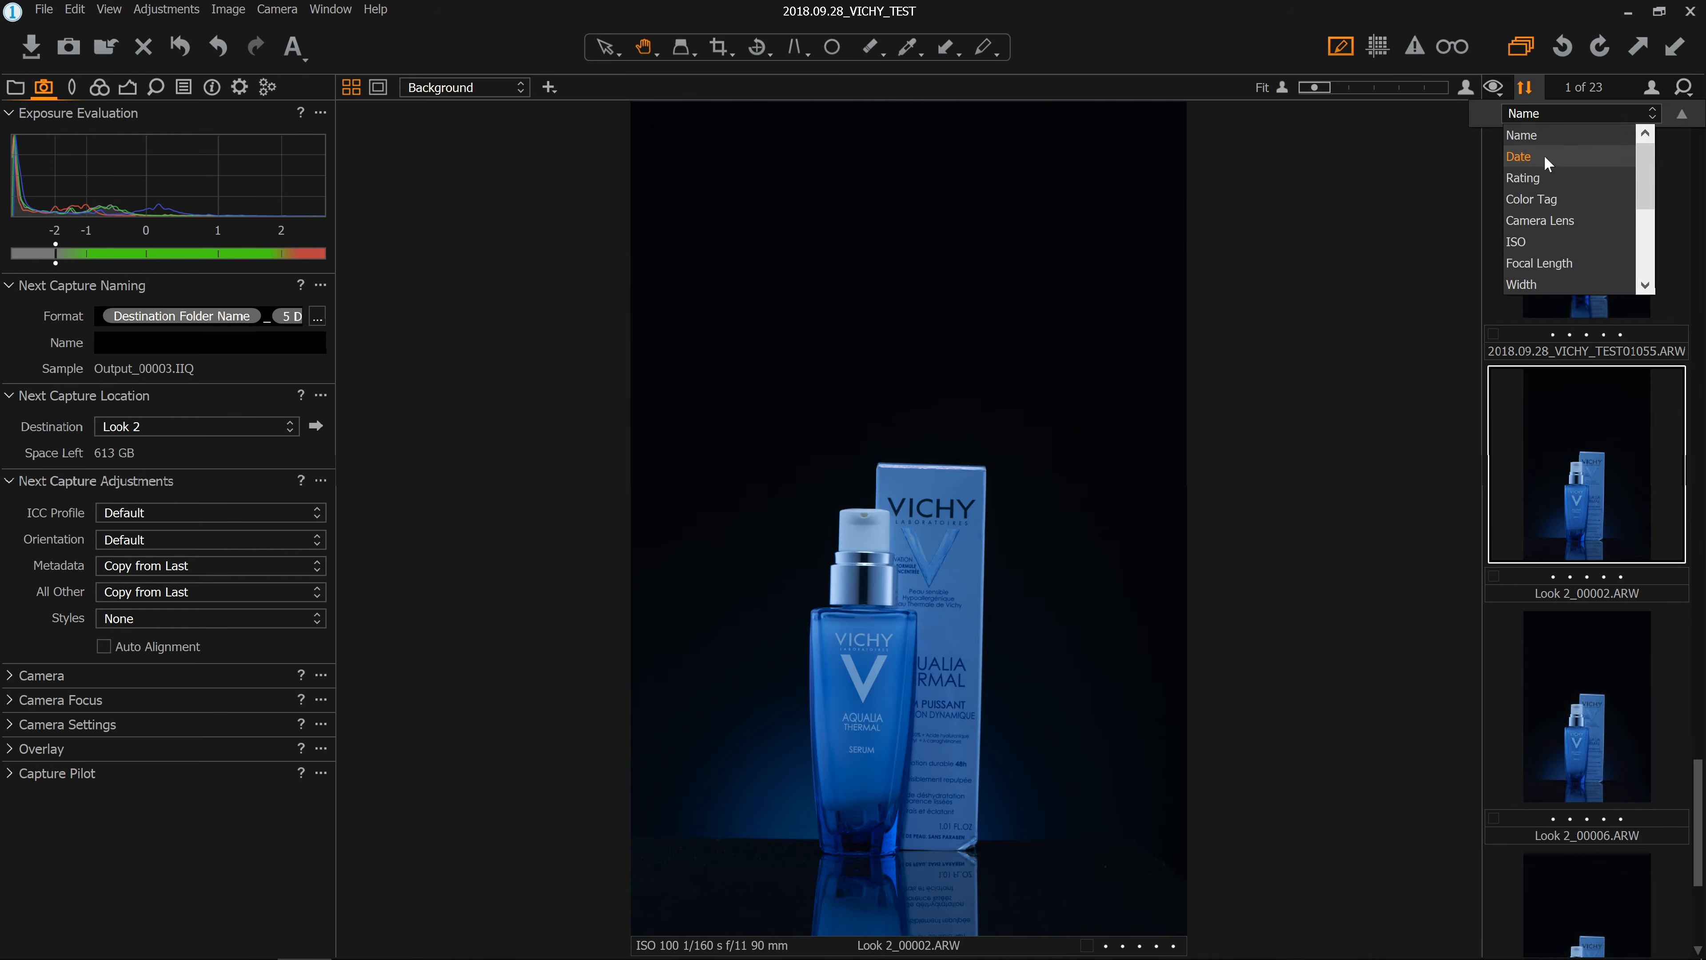
click(1546, 165)
scroll(1615, 747, down, 3)
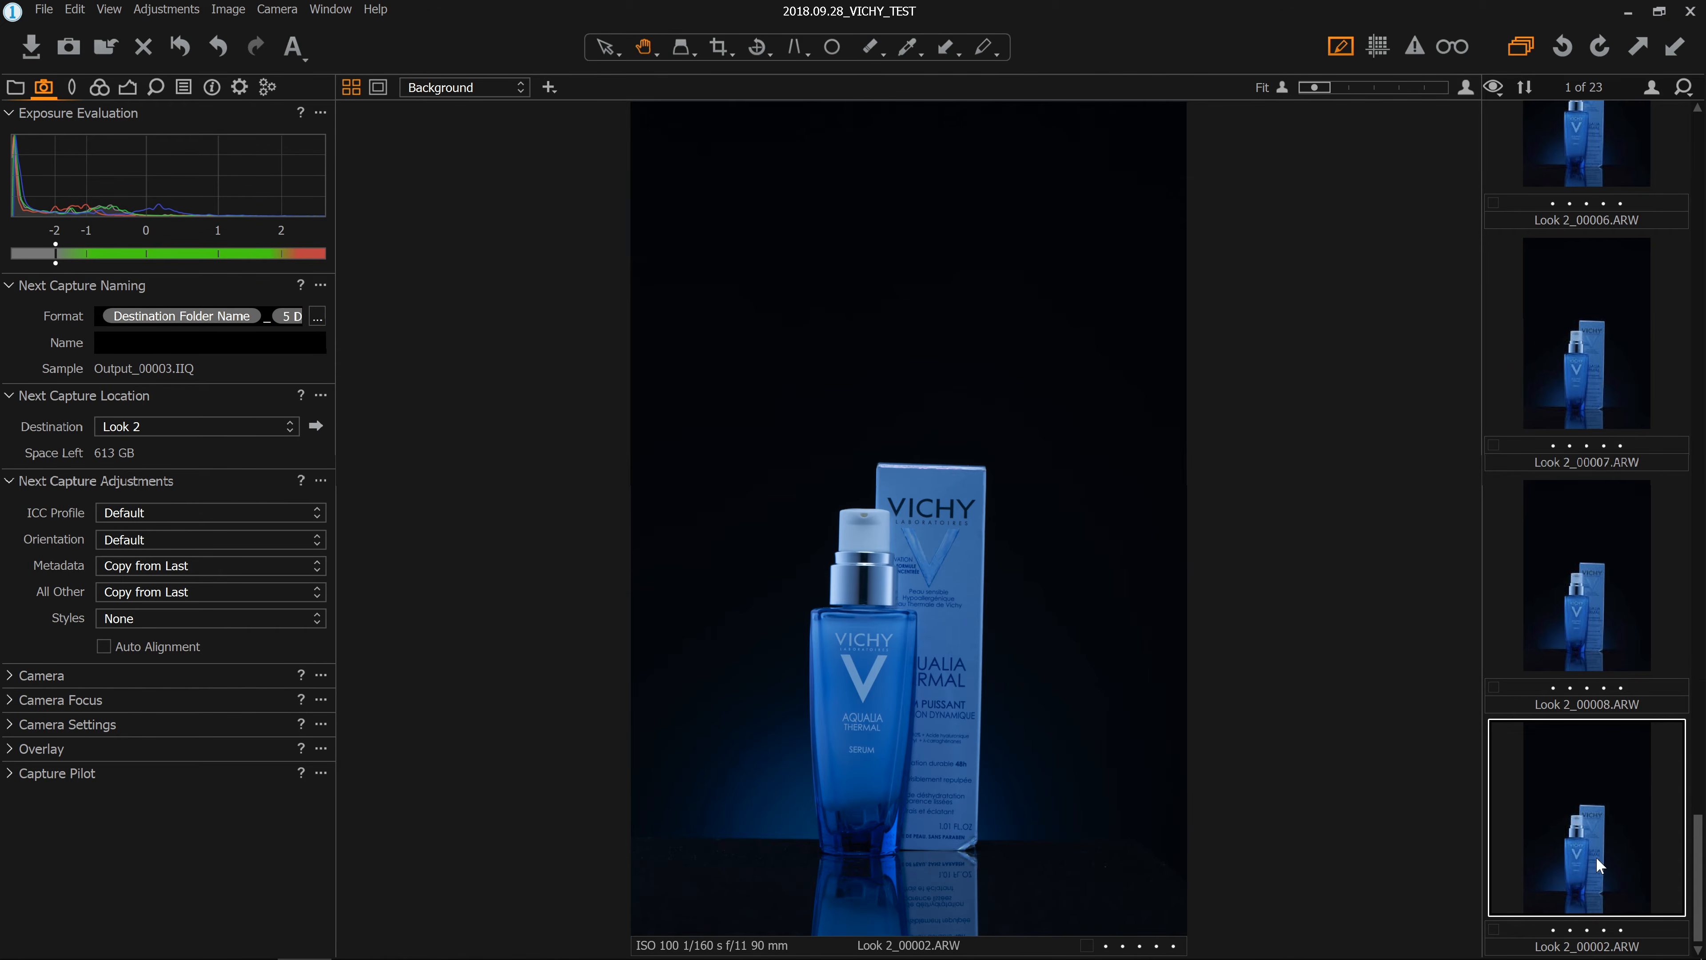
Step: Examine the capture counter commands of Next Capture Naming and the All Other options of Next Capture Adjustments
click(322, 284)
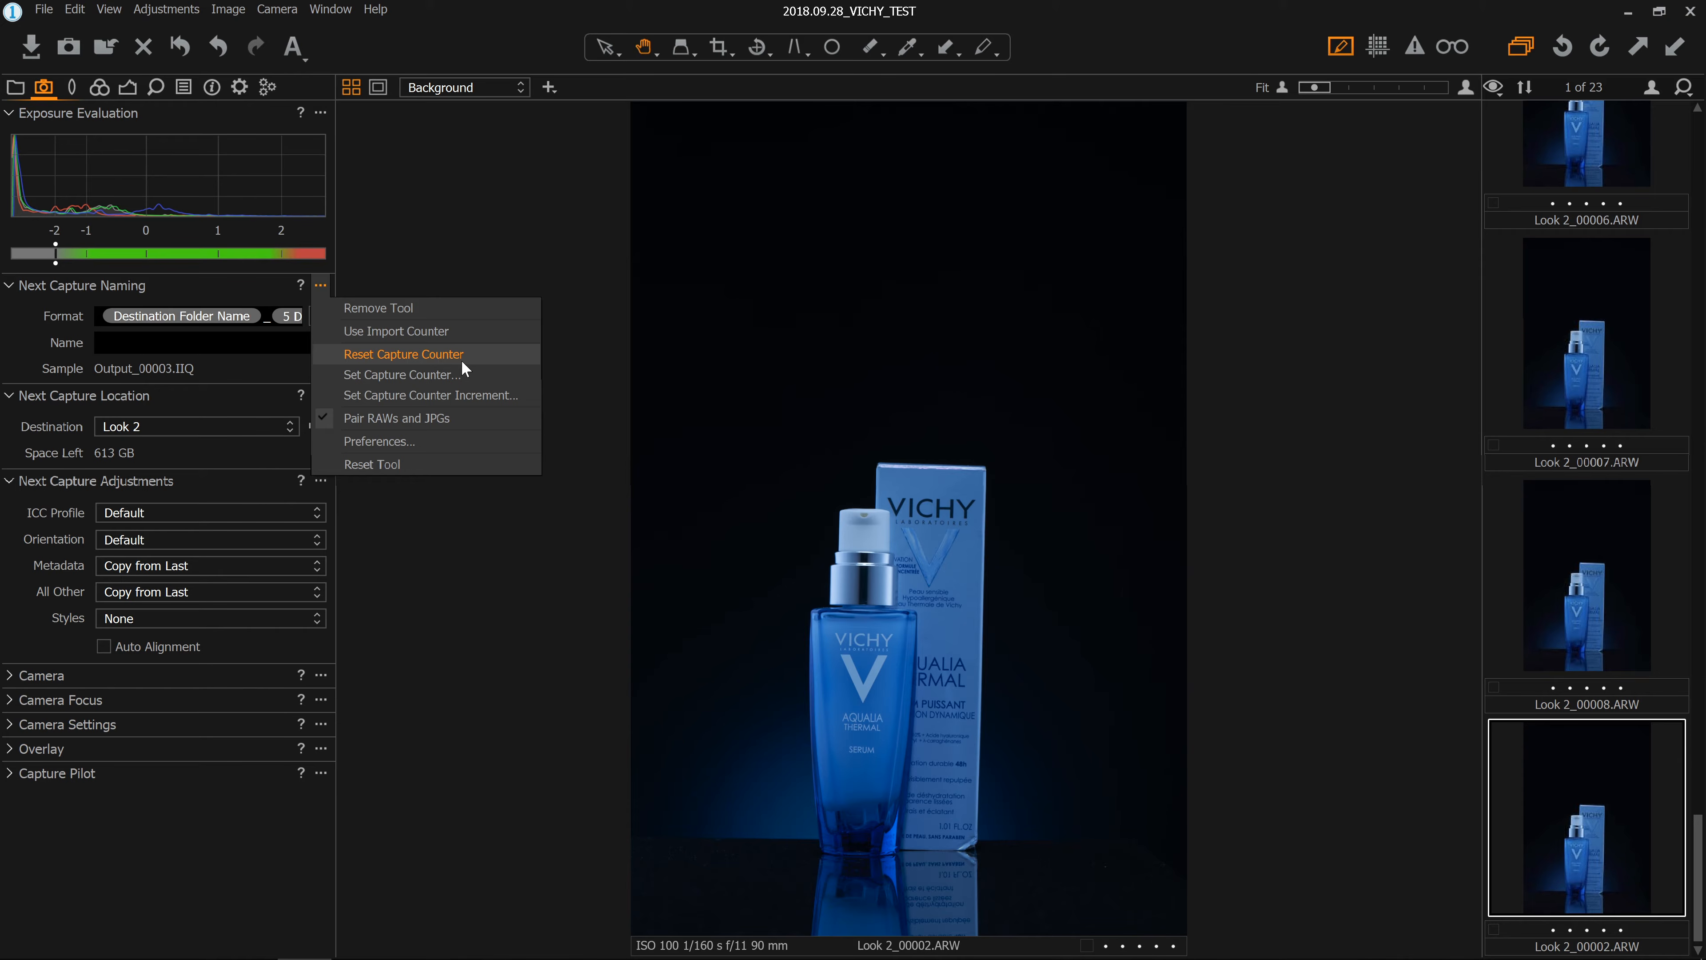
click(462, 327)
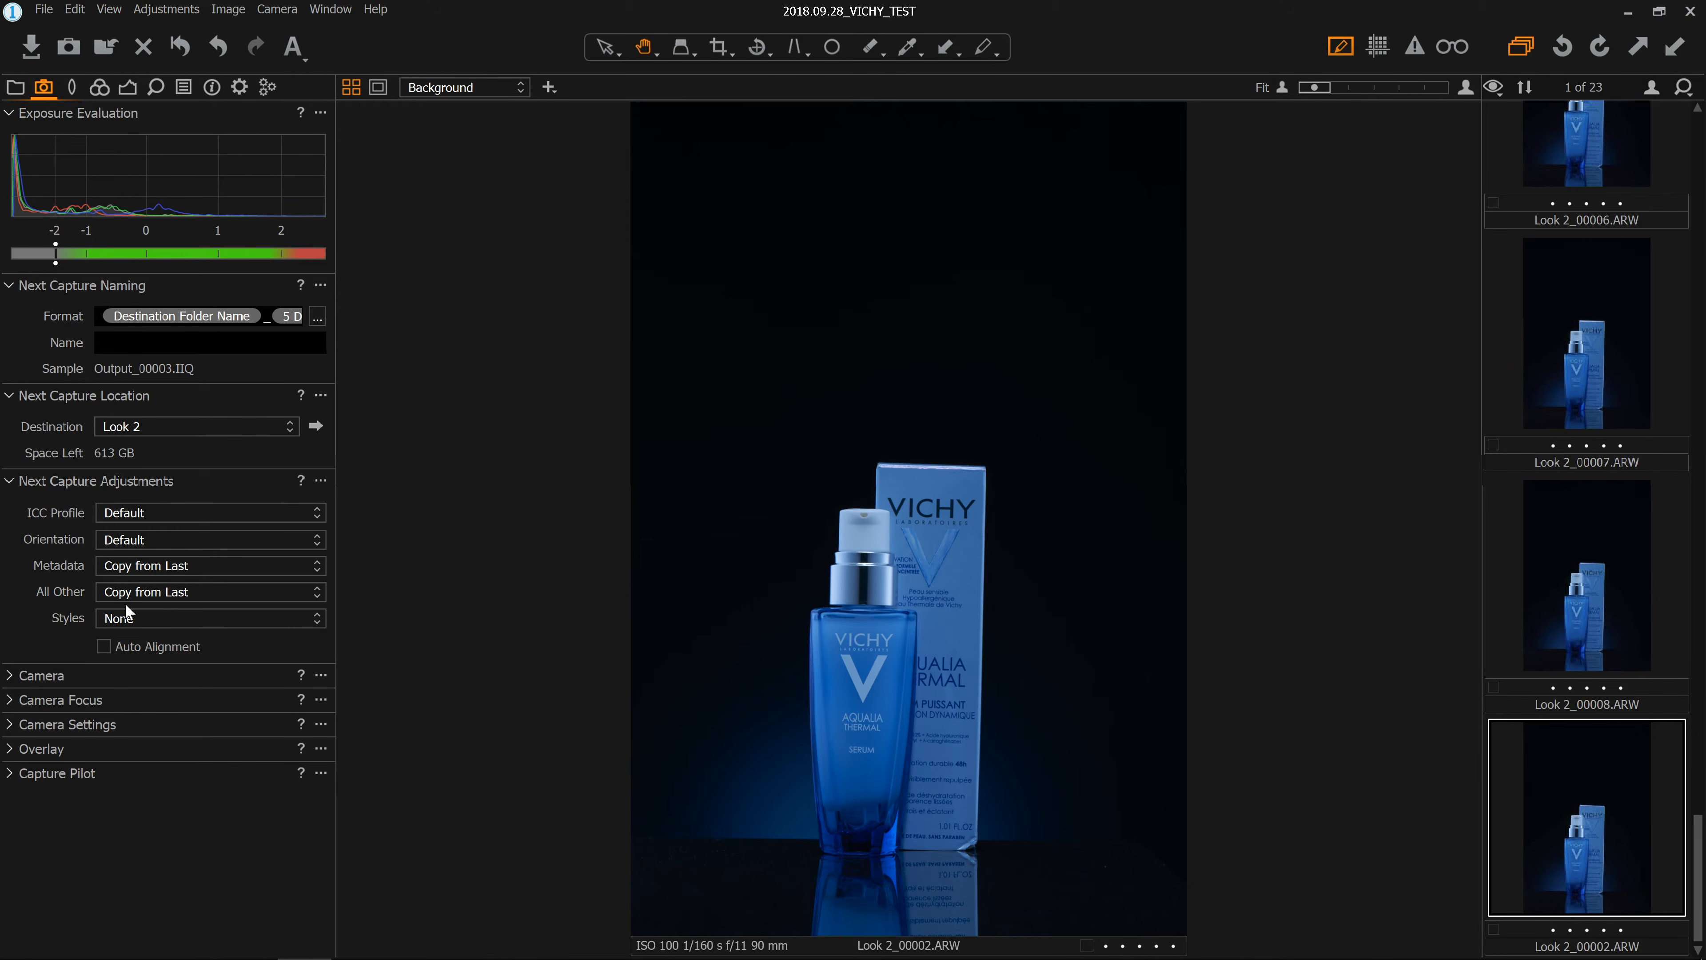
click(139, 590)
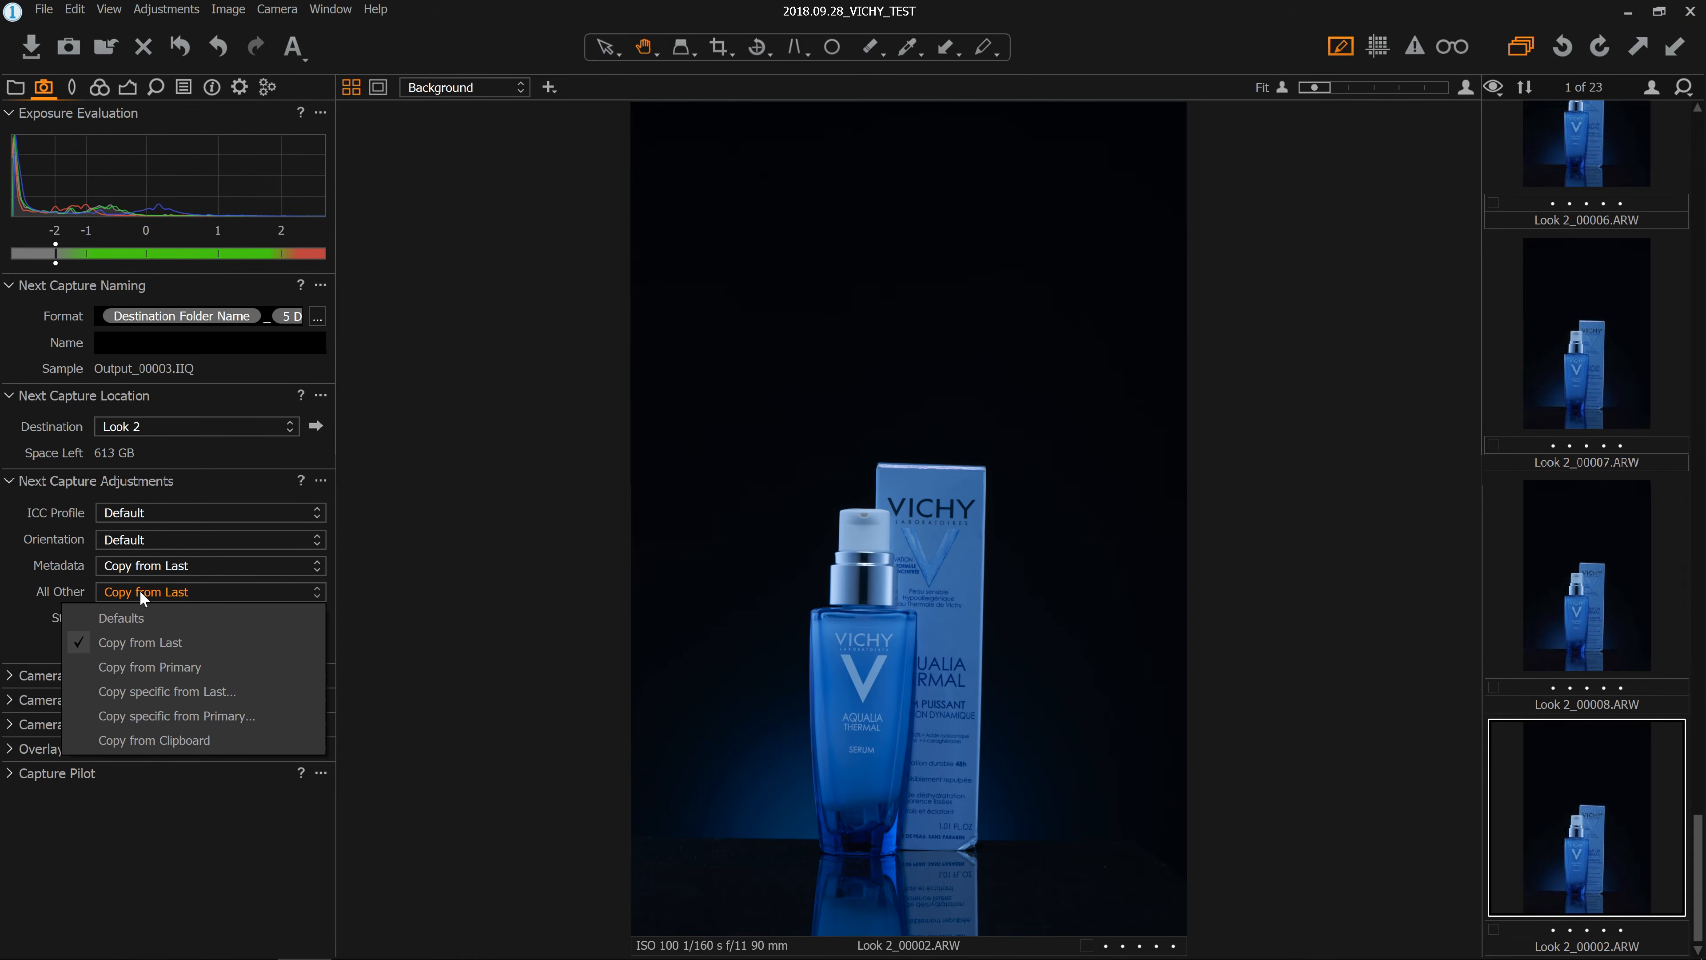
click(141, 593)
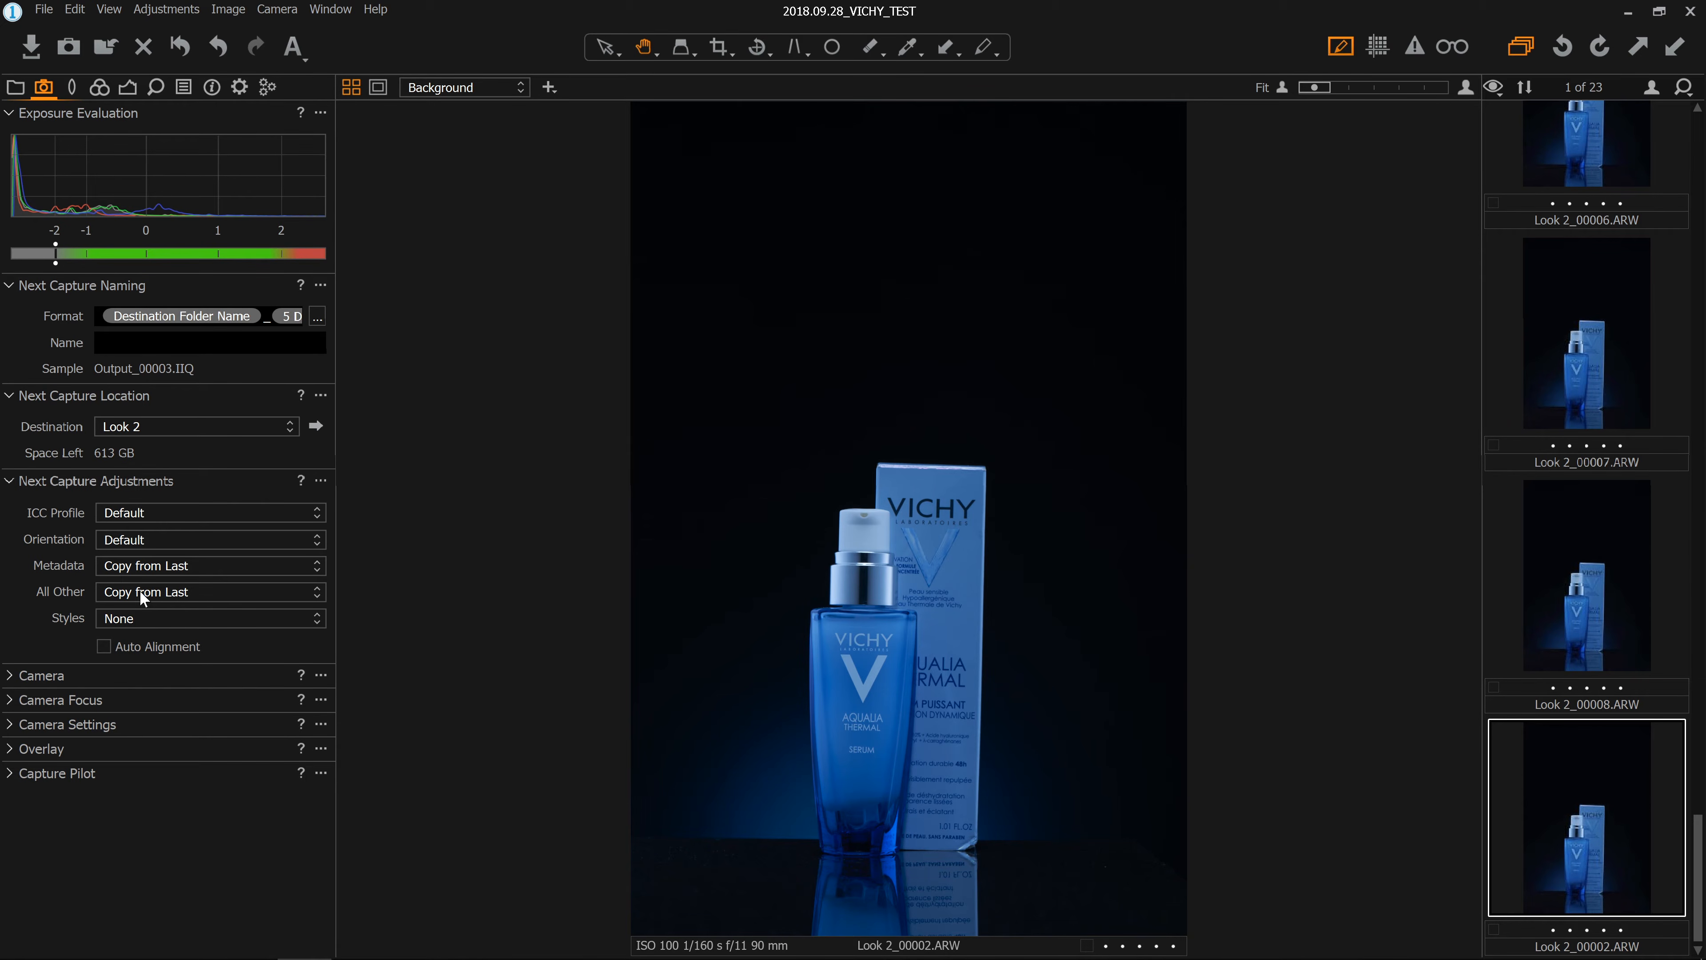
Step: Correct the white balance of Look 2_00002 by sampling the bottle and then its white pump cap
click(128, 87)
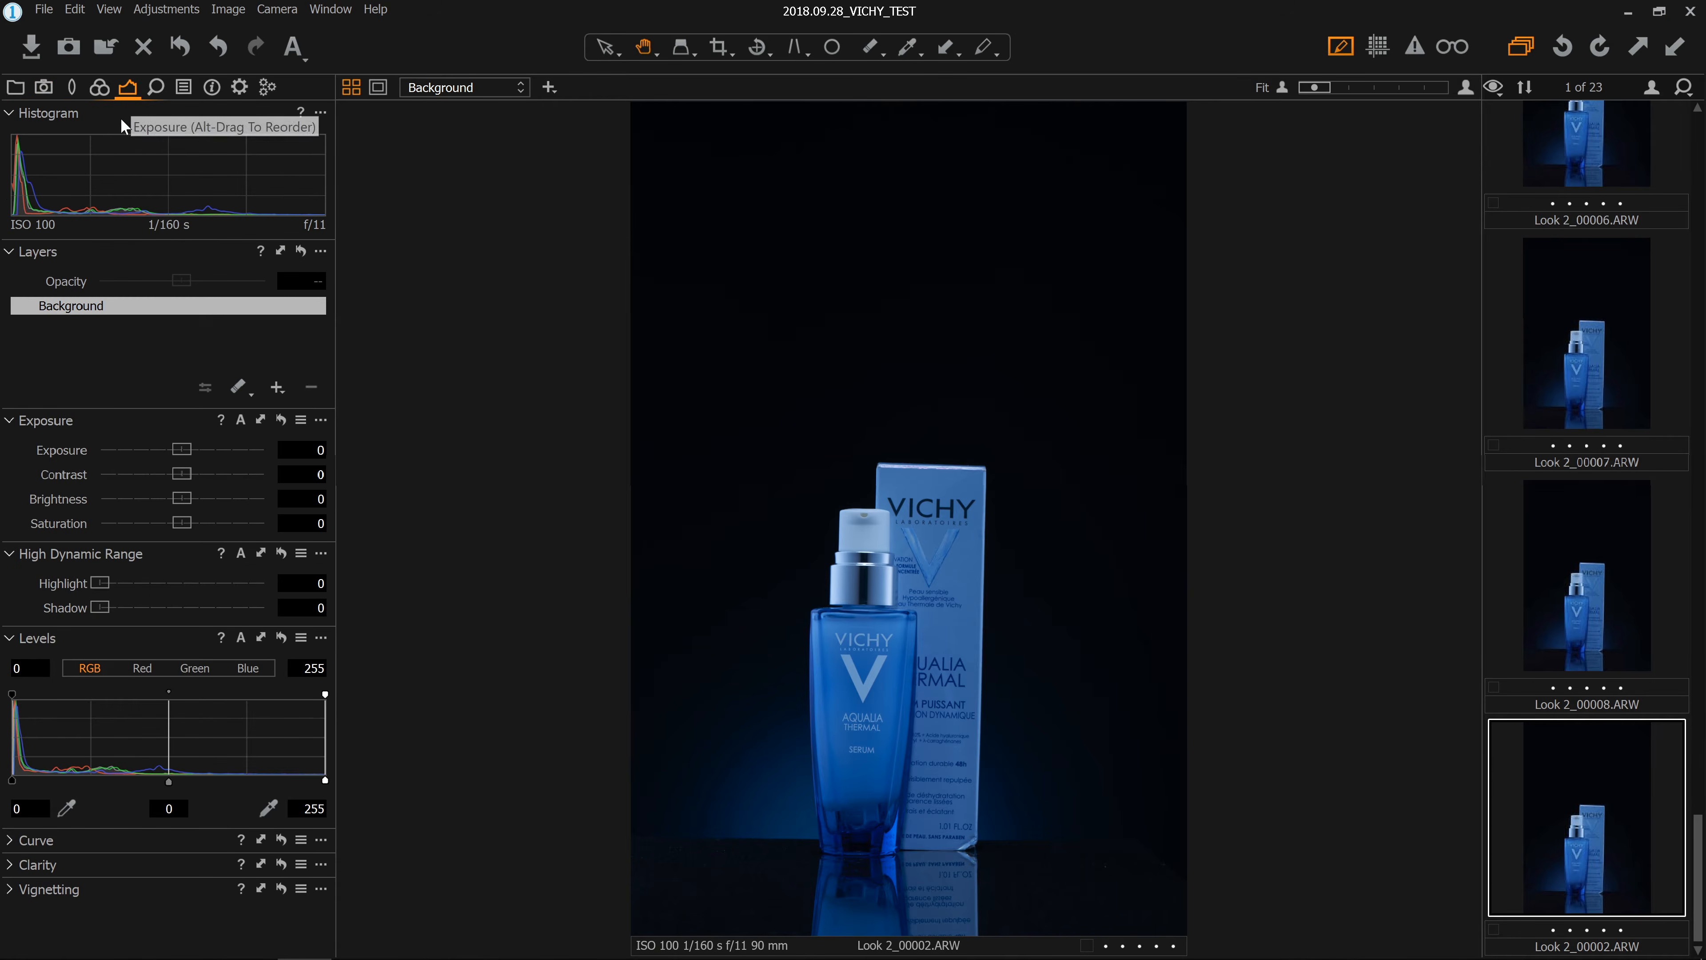
key(w)
click(841, 696)
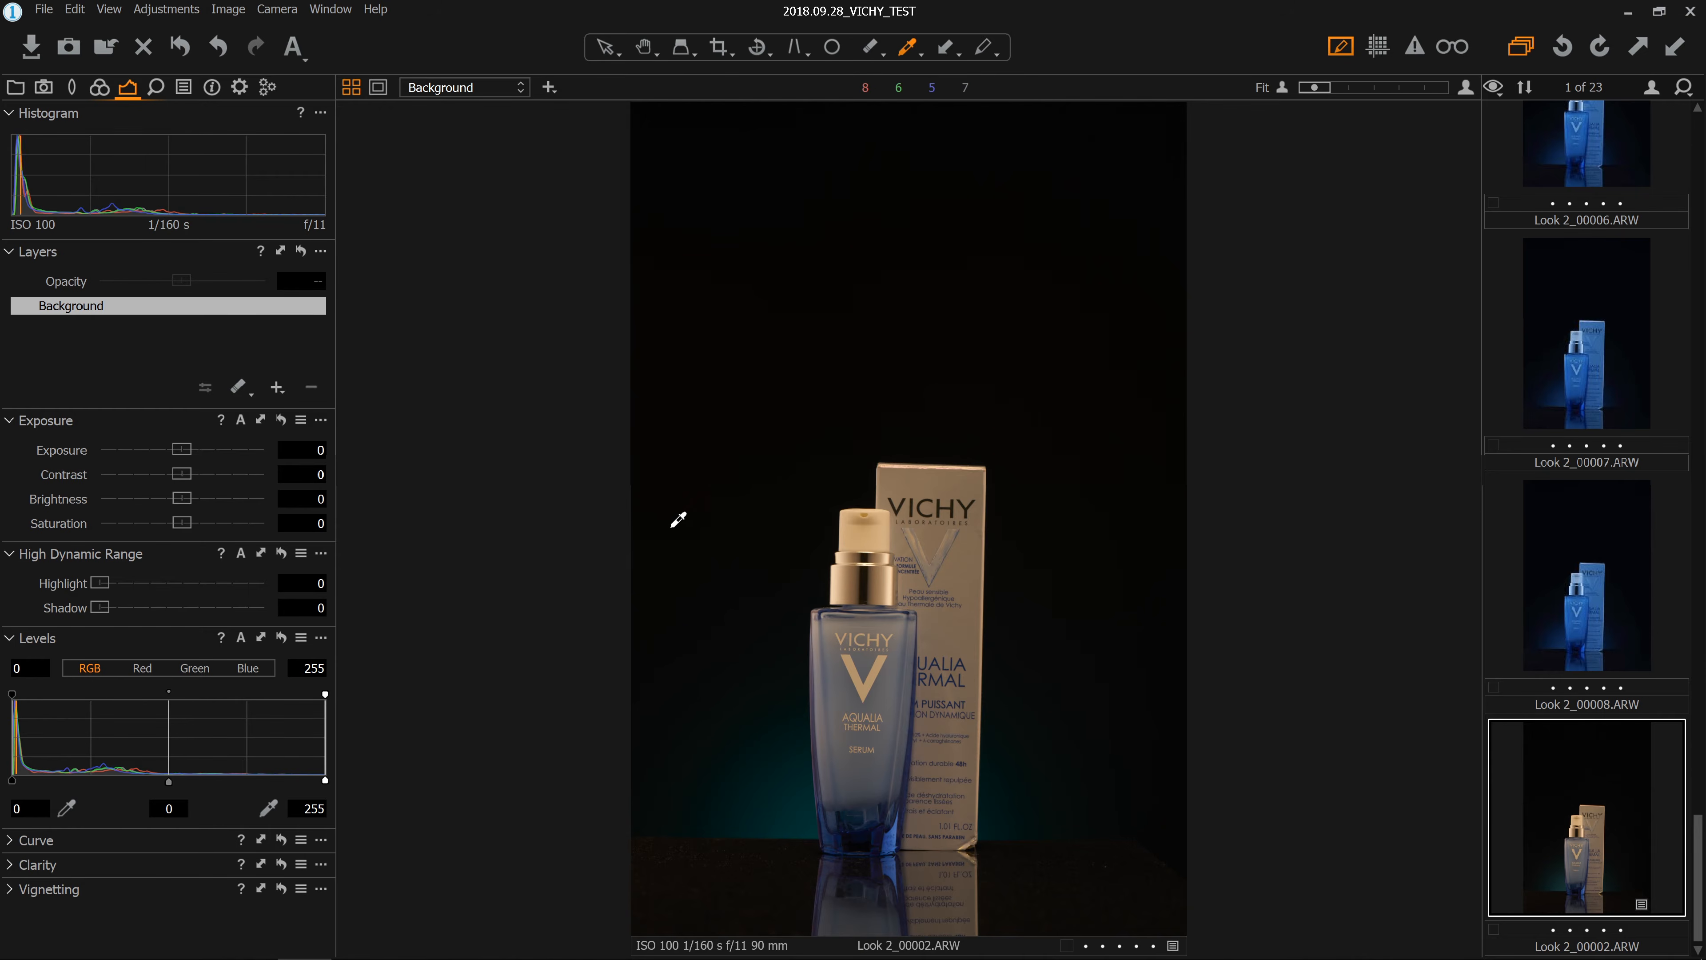
scroll(770, 560, up, 4)
key(space)
drag(778, 783, 719, 719)
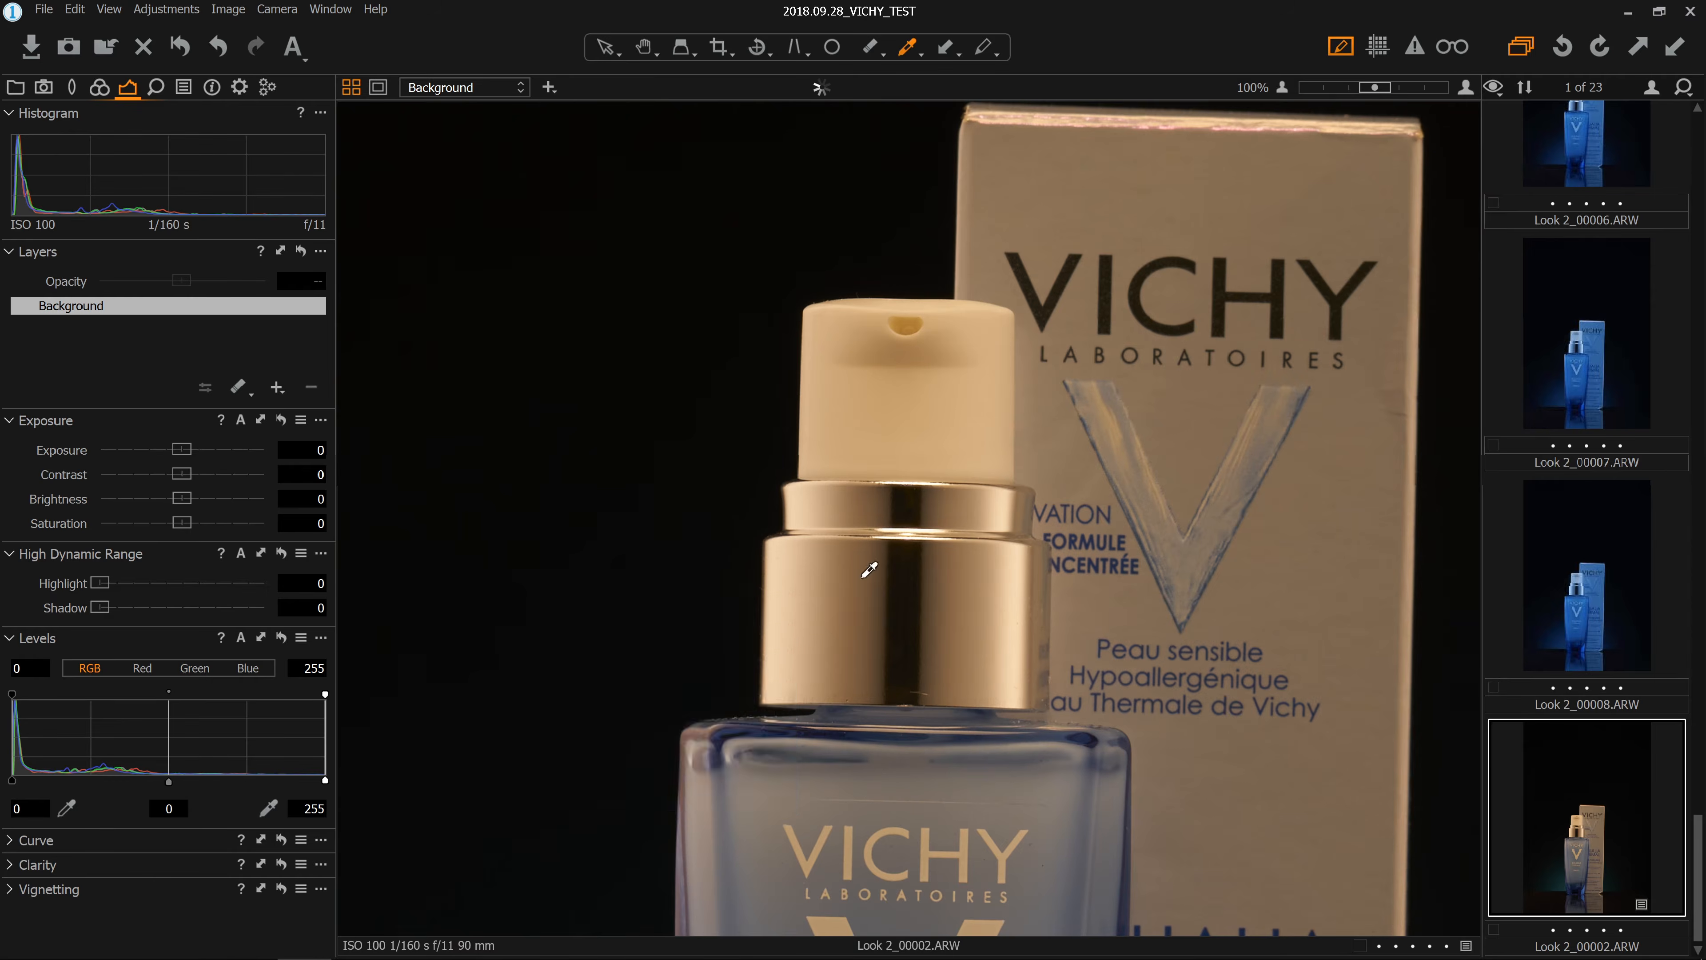
click(915, 421)
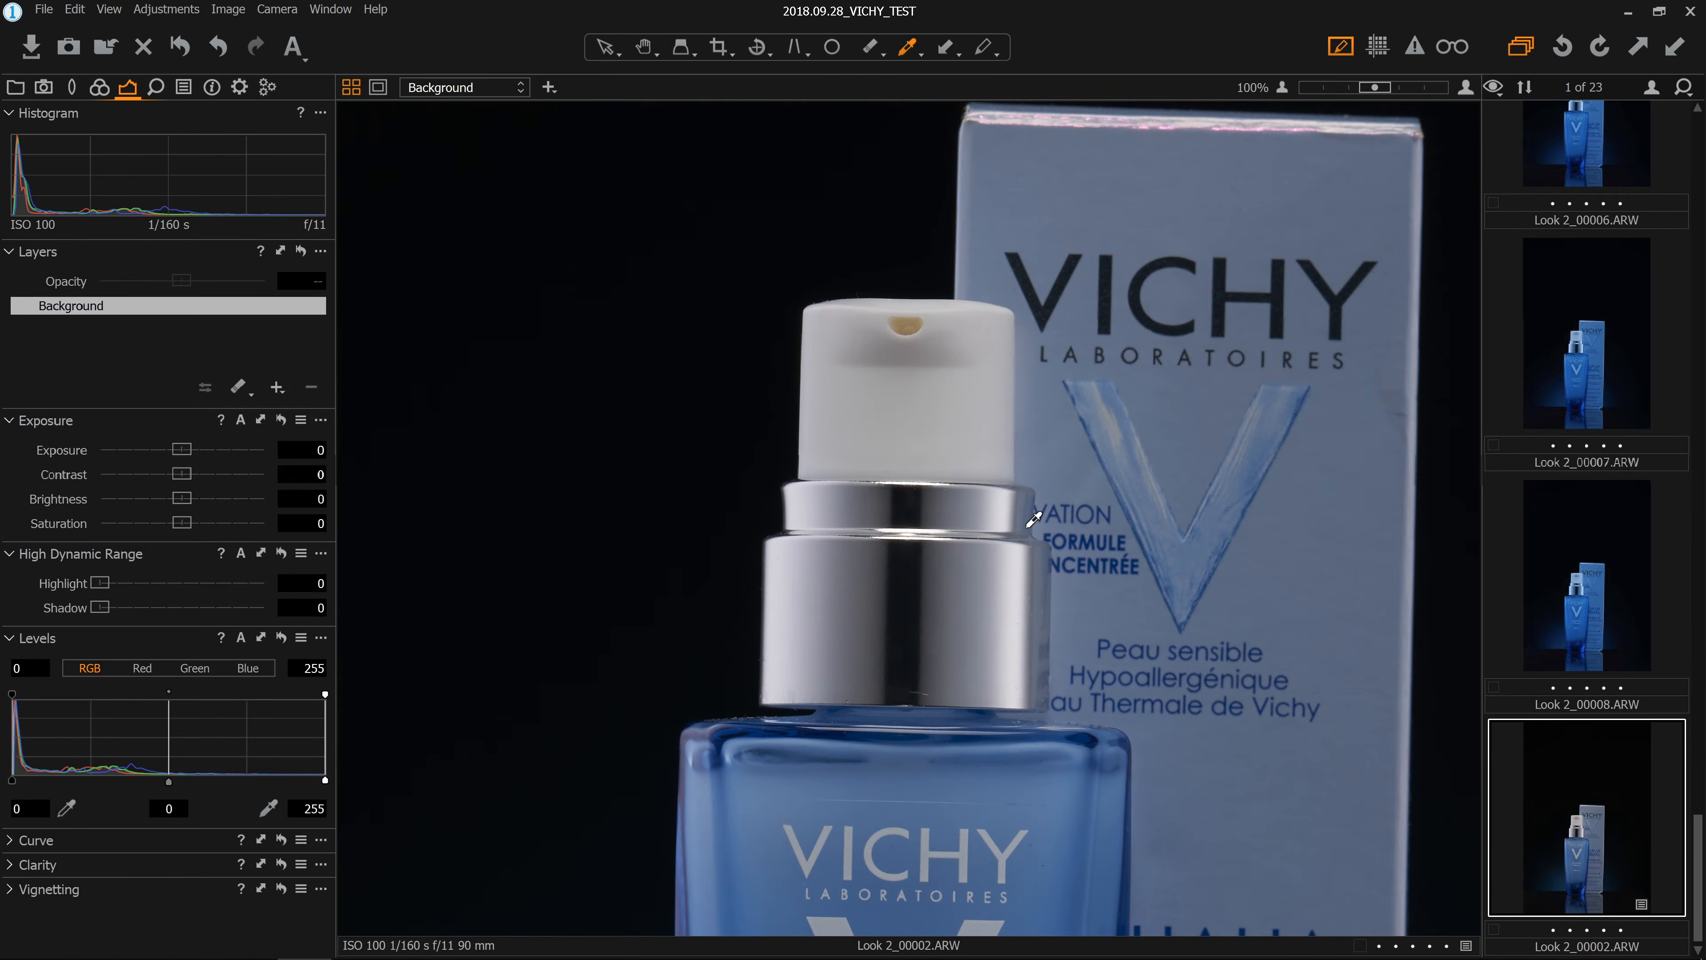
scroll(1035, 514, down, 5)
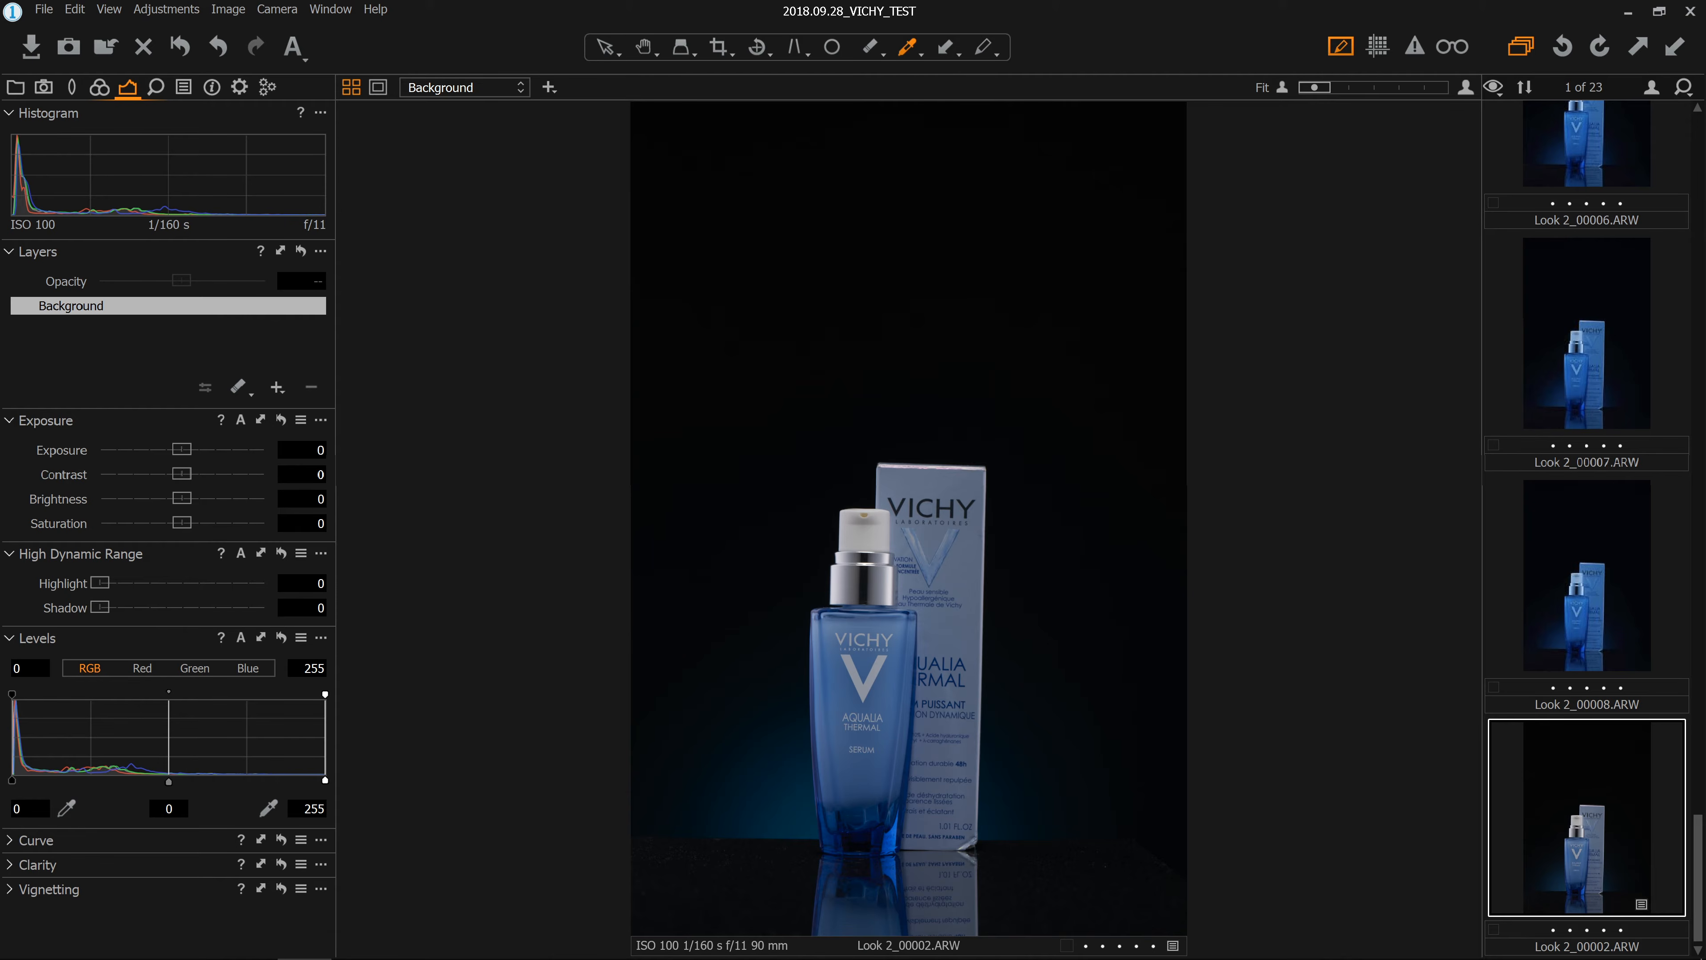
Step: Set Clarity to 39 and the RGB Levels to shadow 10, midtone 0.09 and highlight 235, guided by the exposure warning
click(15, 866)
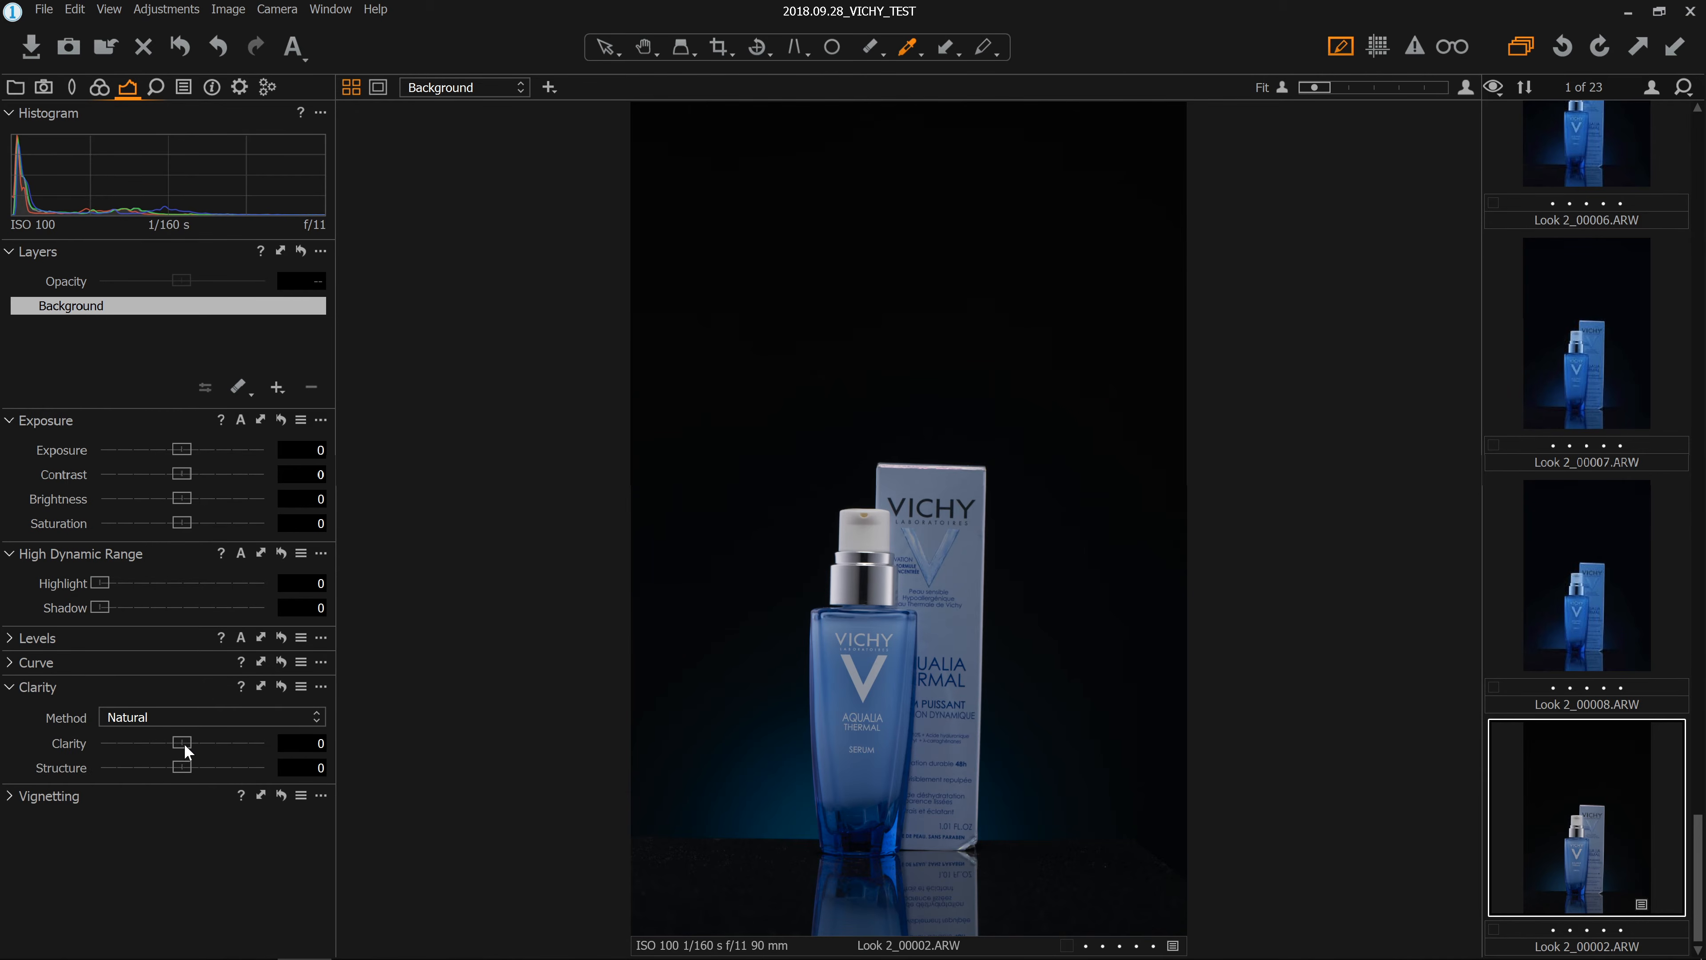
drag(191, 745, 223, 747)
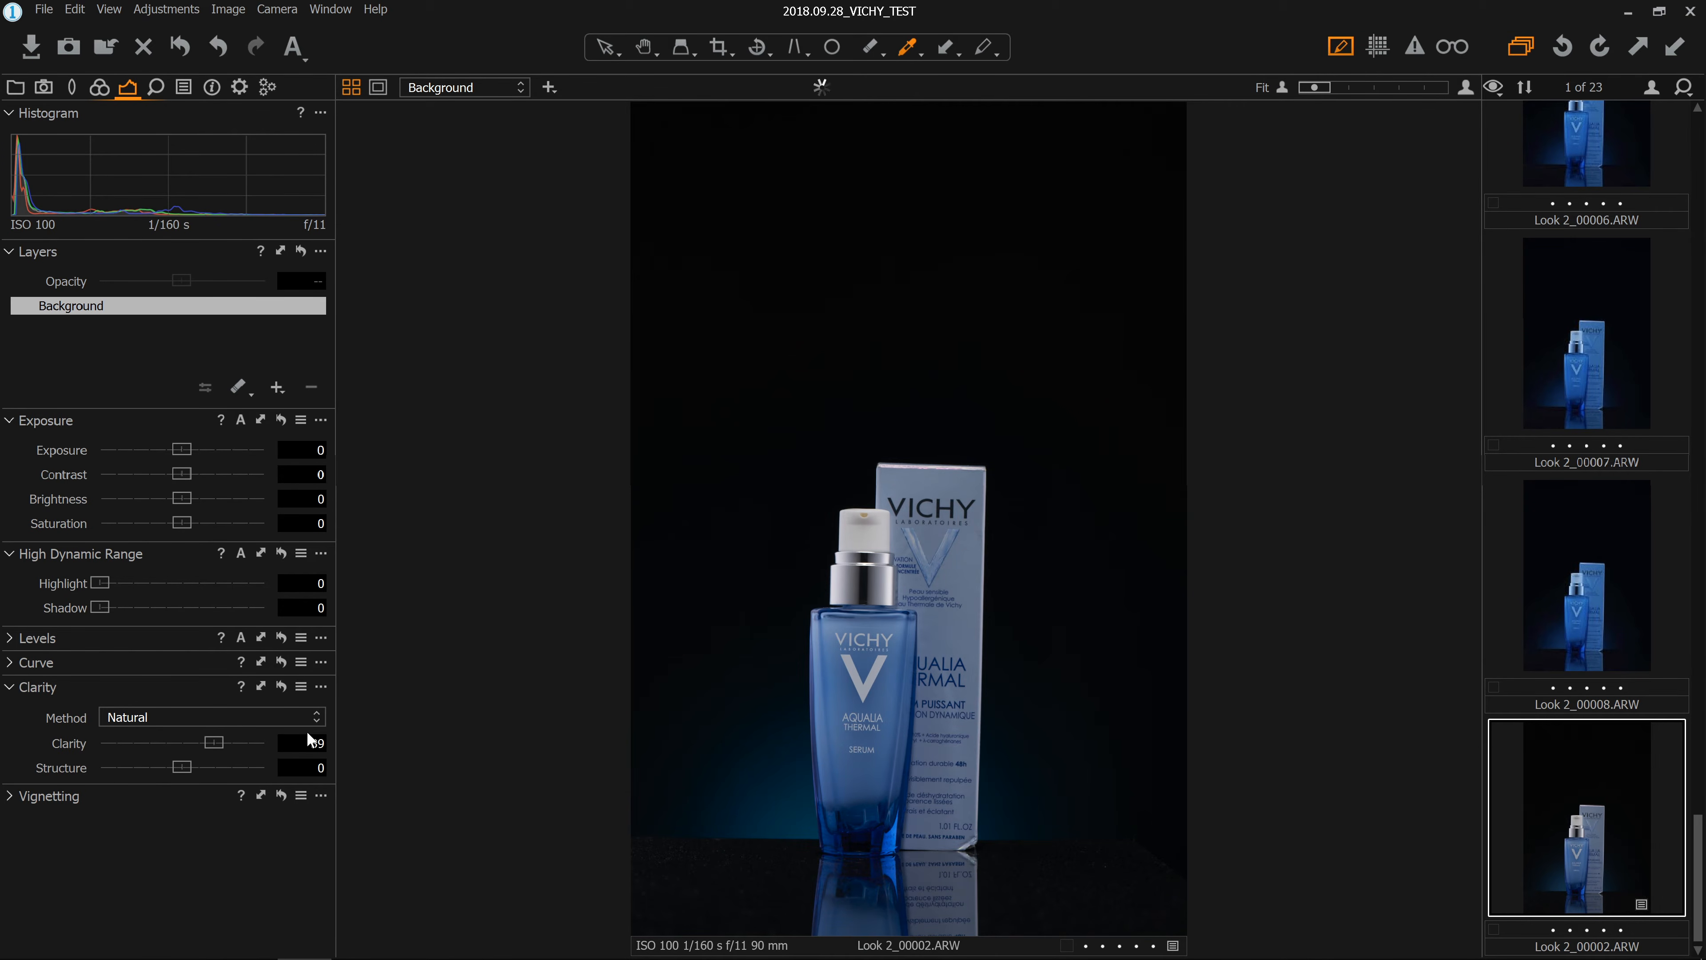
click(15, 636)
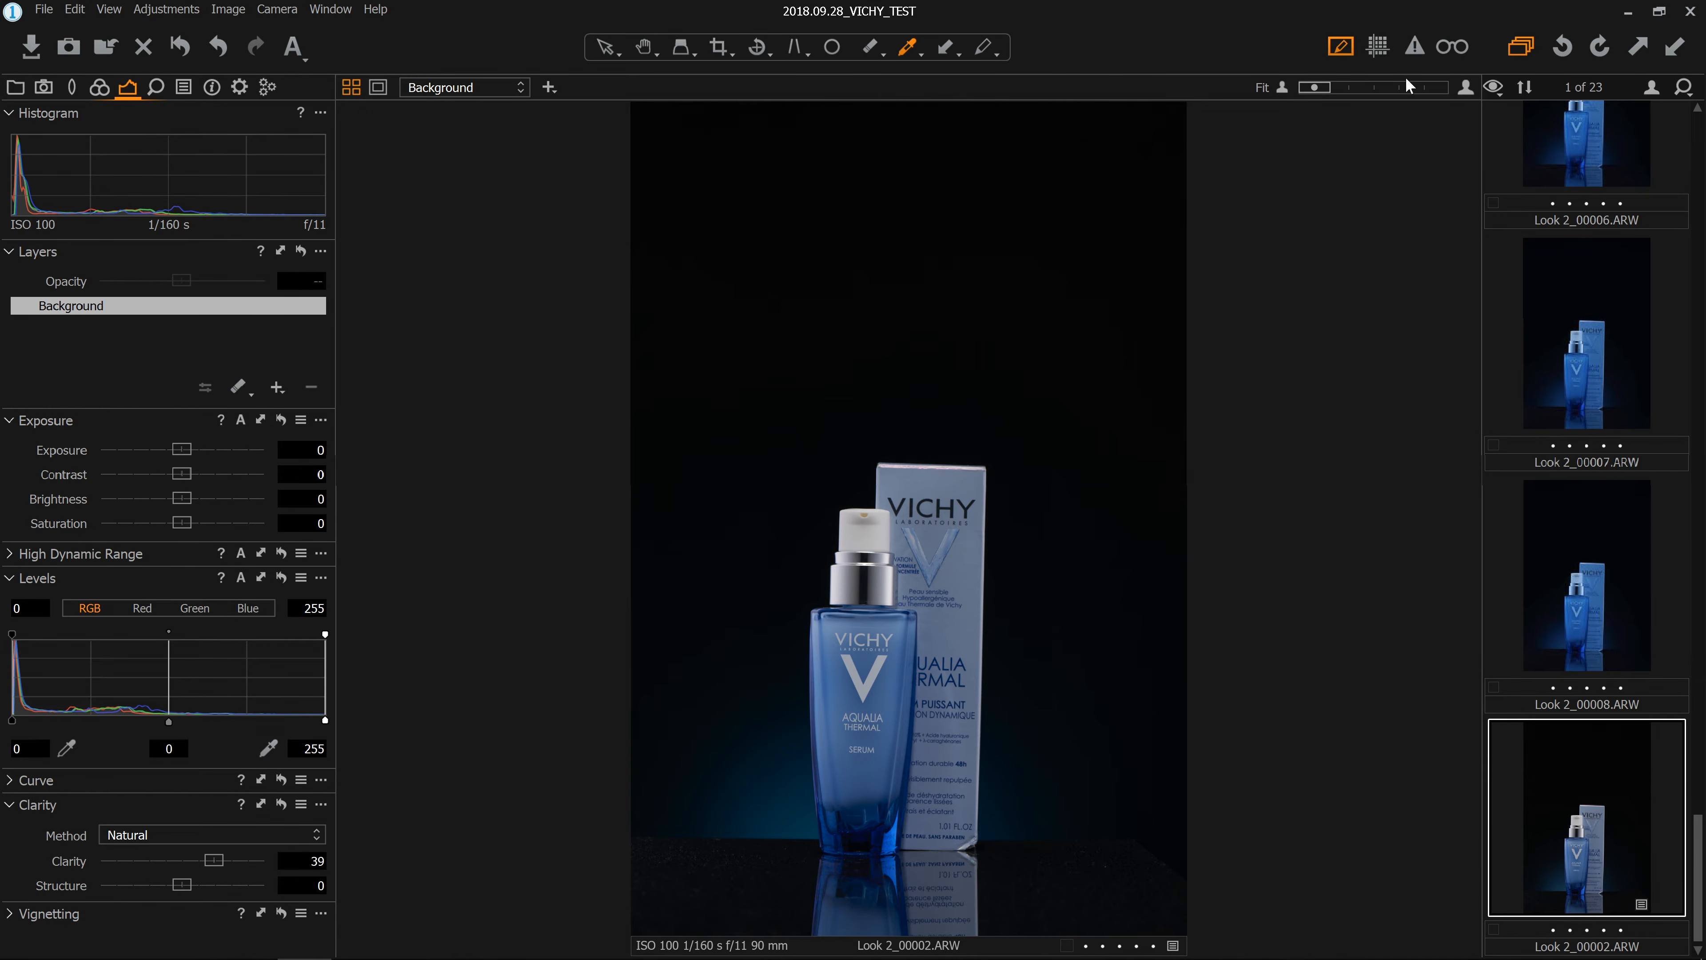
click(1423, 48)
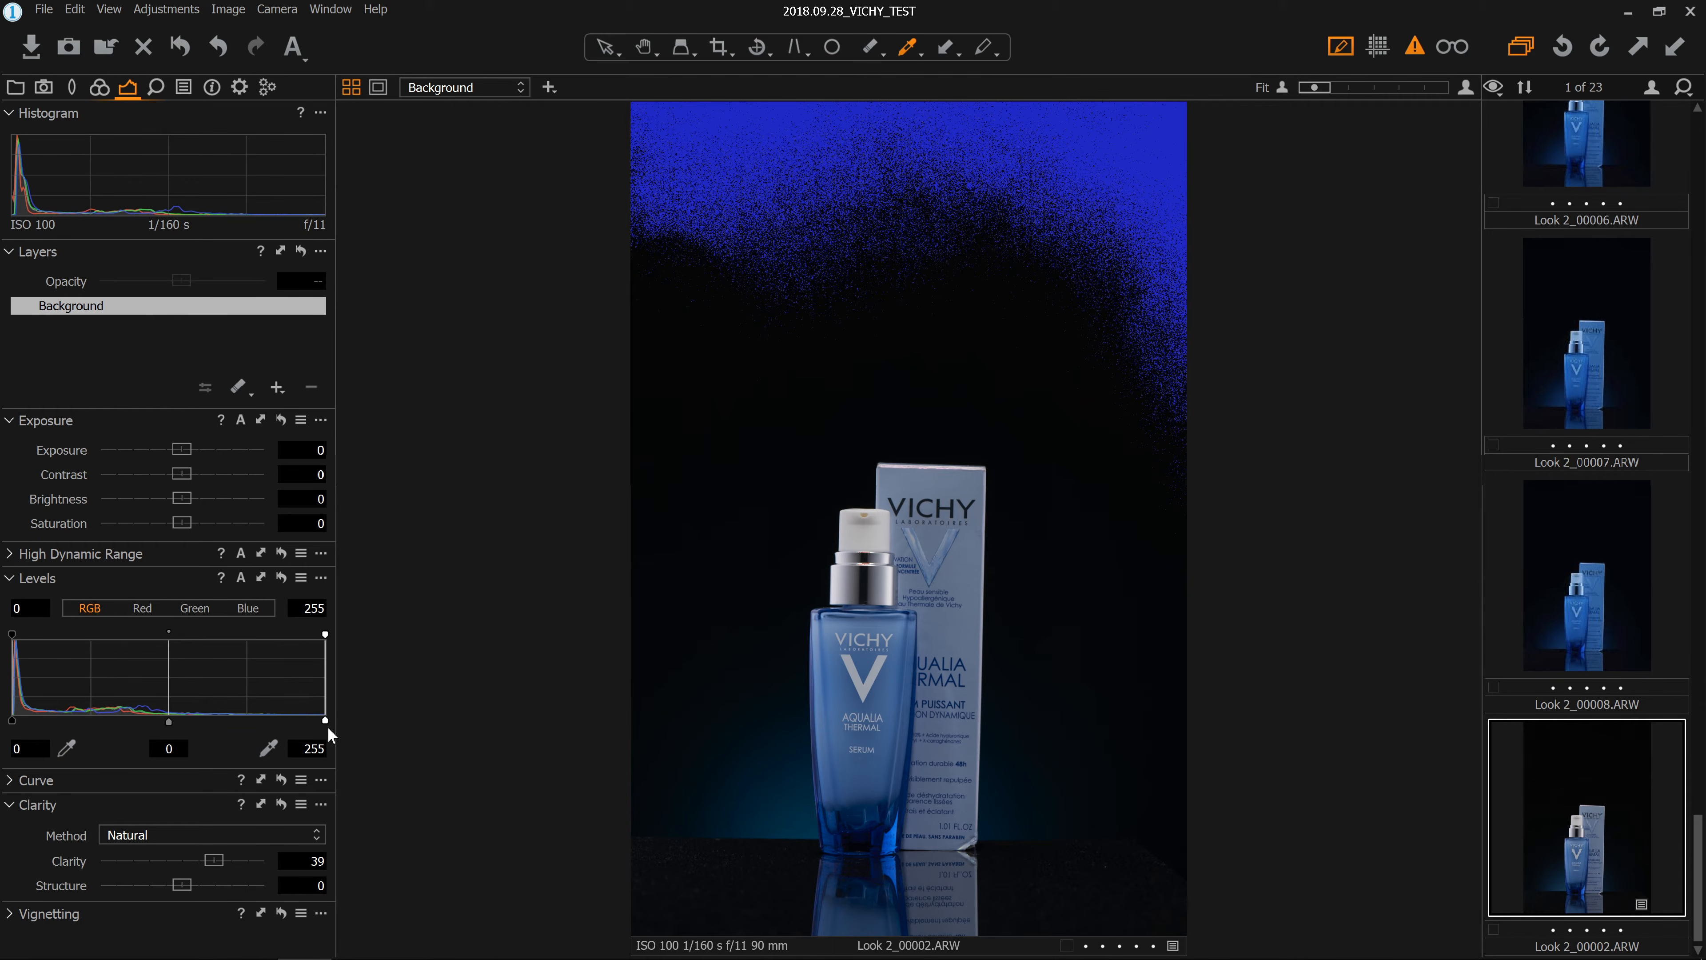
drag(324, 723, 300, 713)
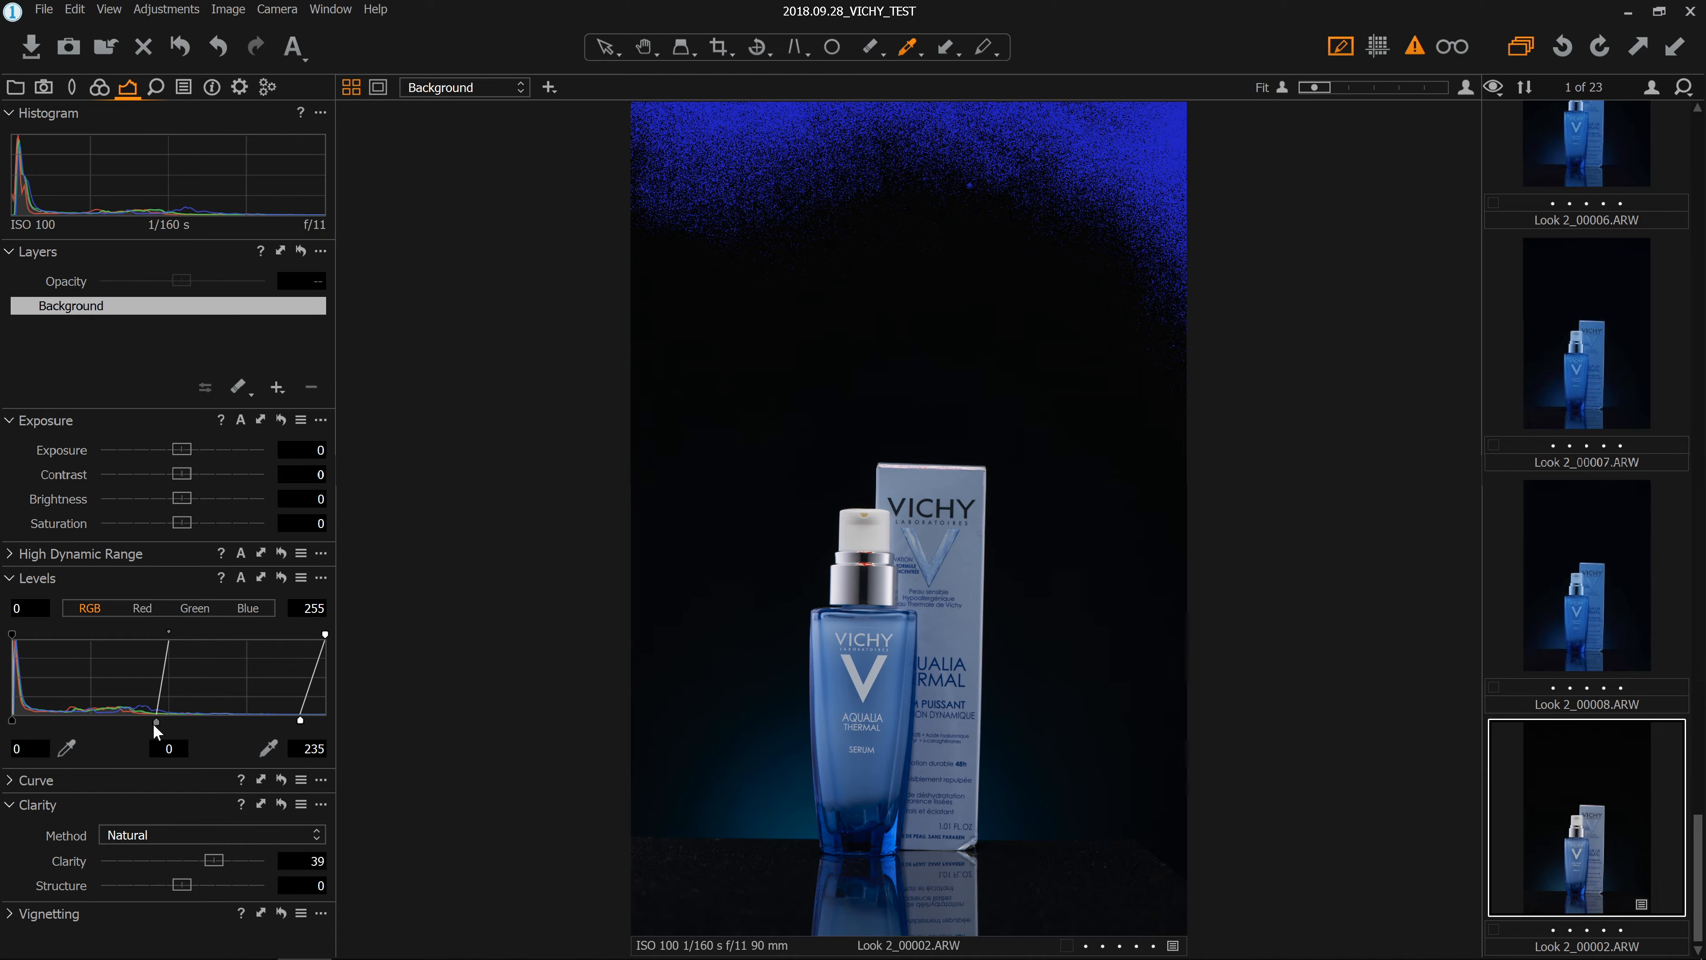
drag(154, 723, 136, 717)
drag(139, 719, 141, 719)
drag(13, 721, 23, 743)
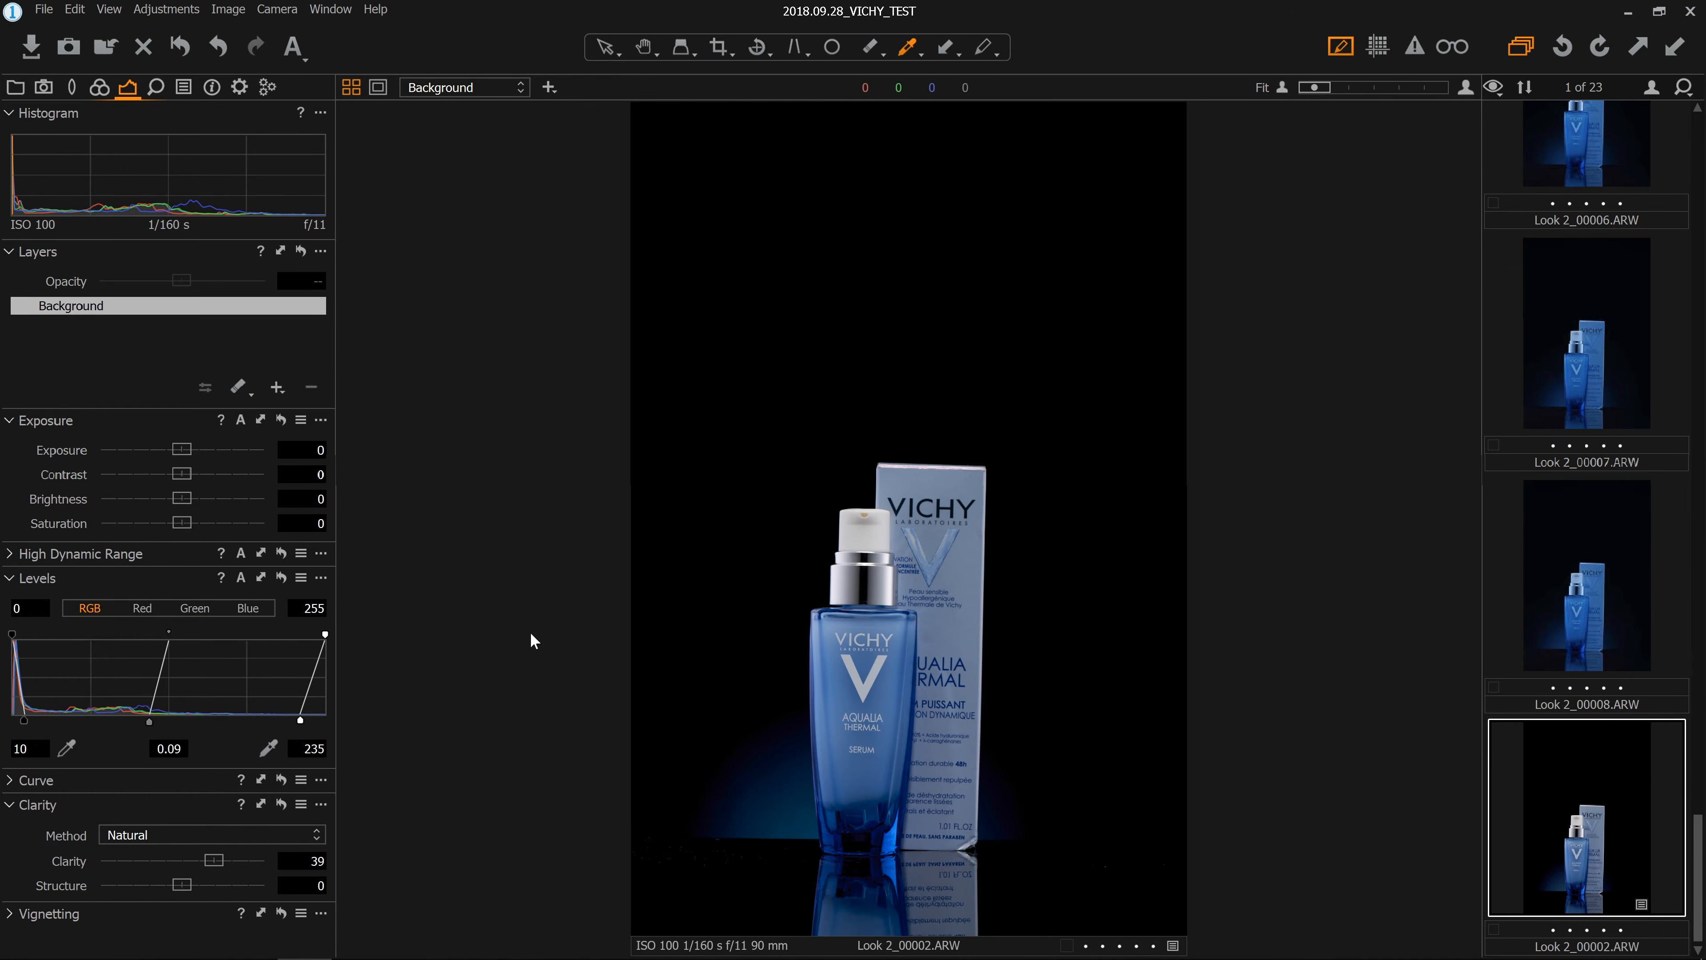
Step: Take another tethered shot and compare the adjusted captures with the unedited Look 2_00008 to check the copied adjustments
click(1578, 585)
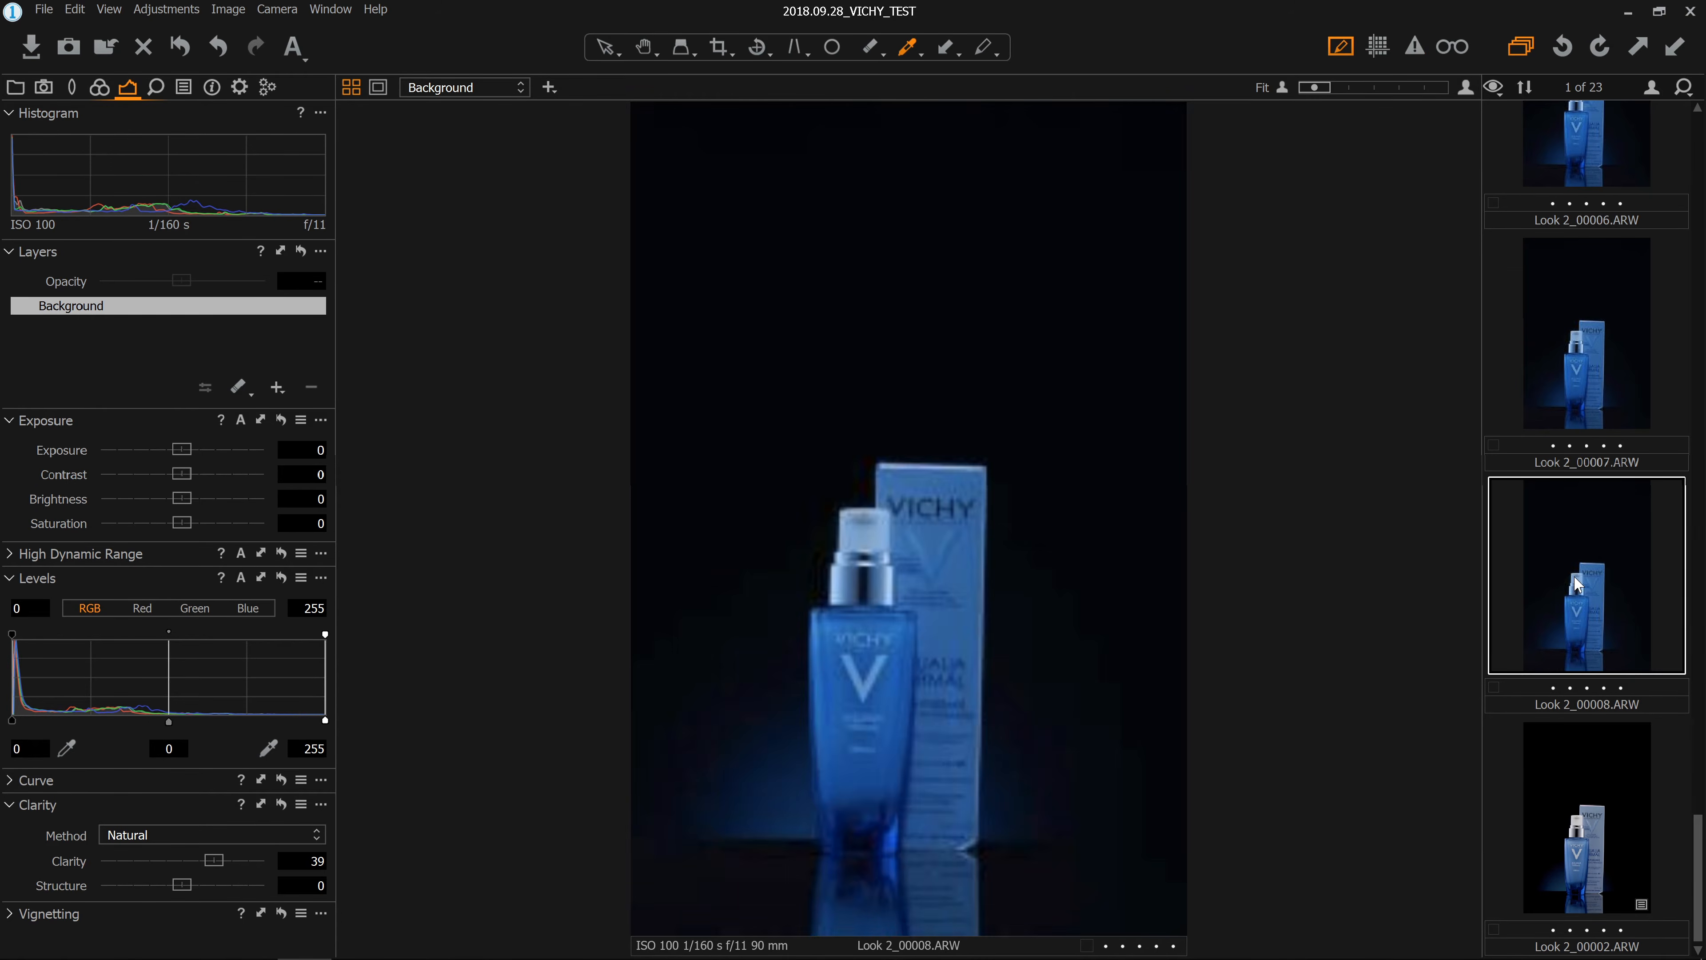
click(1601, 807)
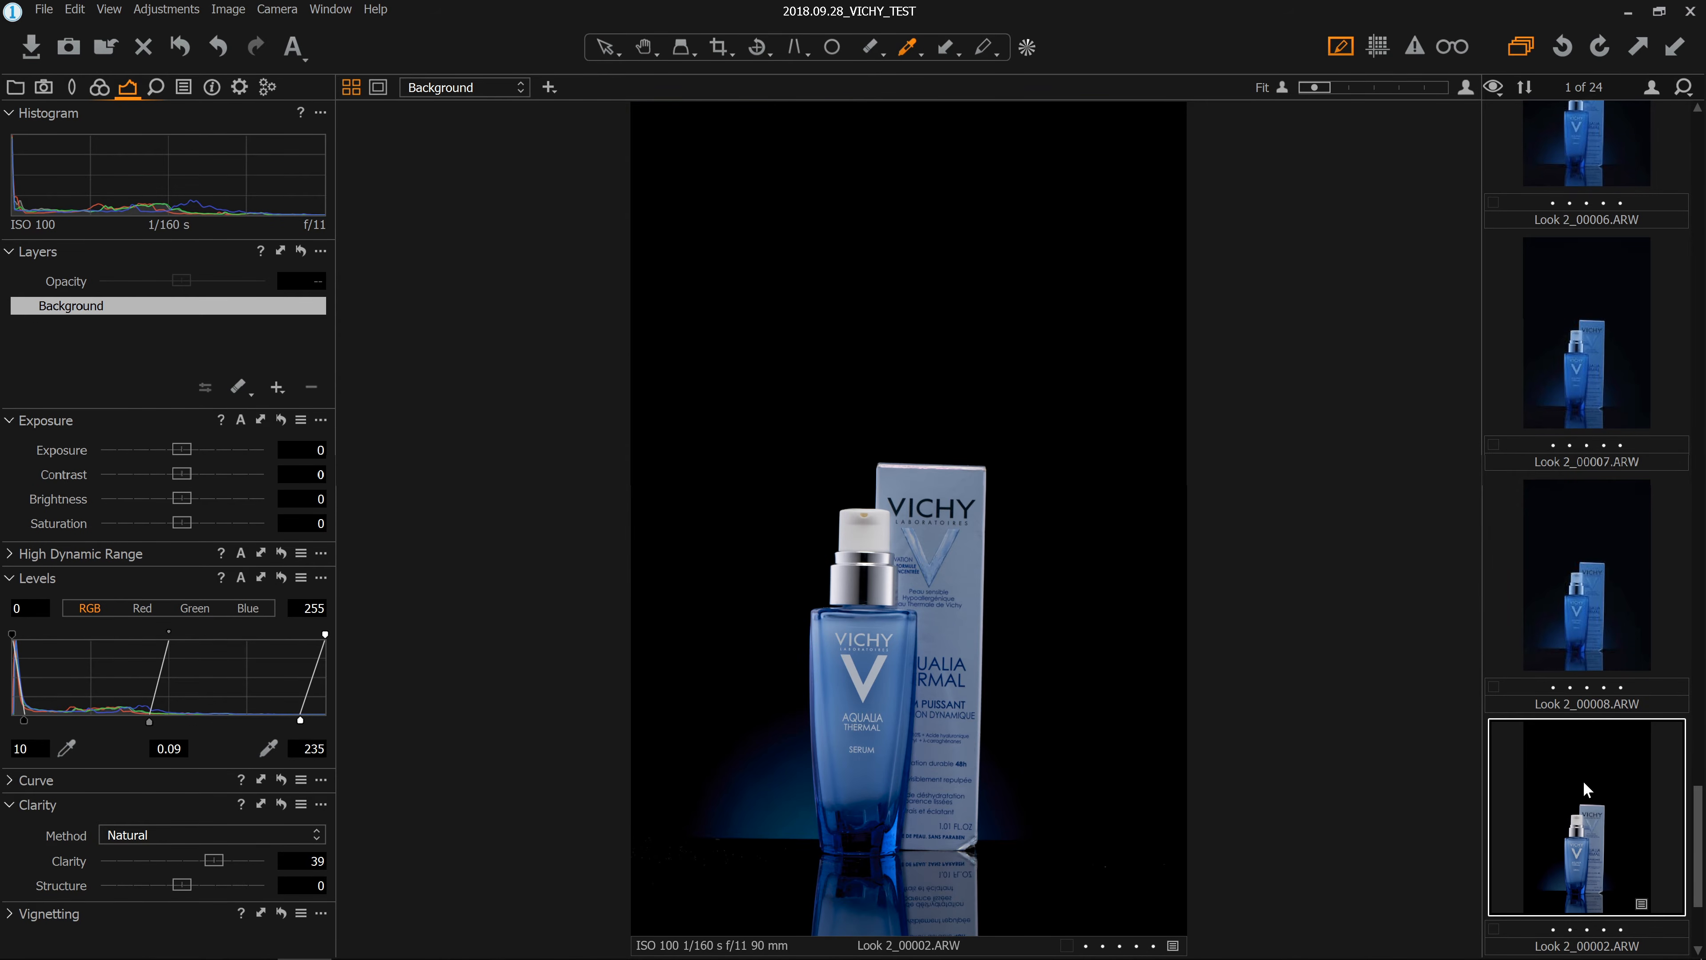
click(1580, 579)
click(1612, 817)
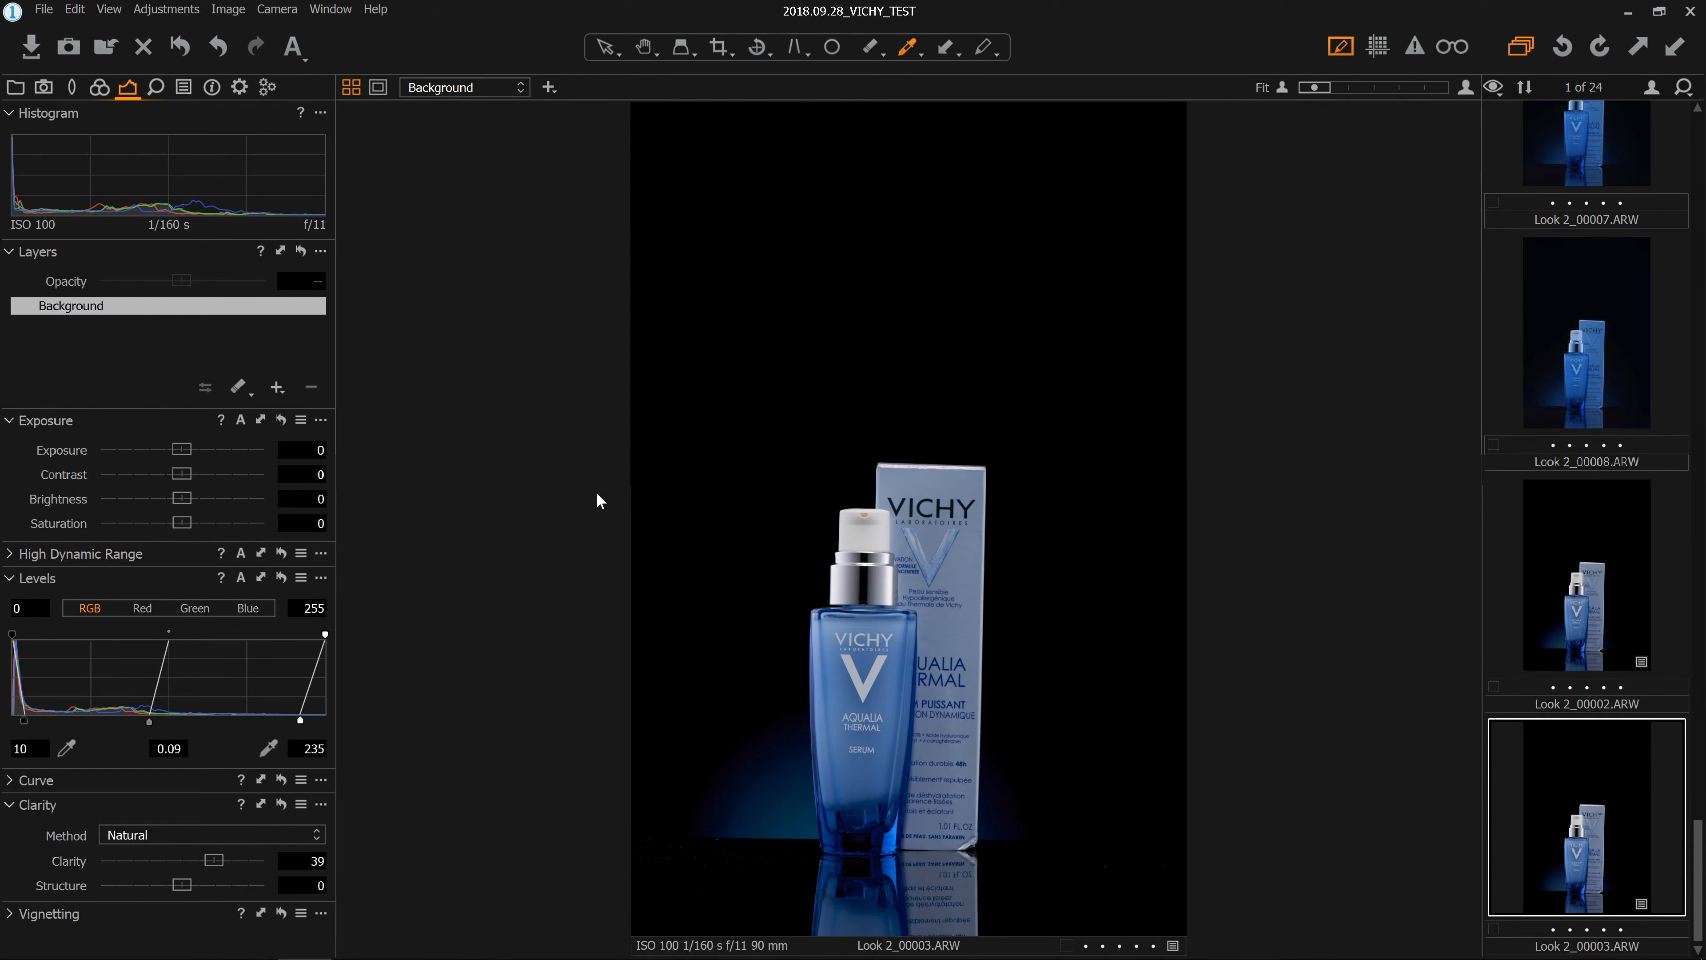
Step: Examine the ICC Profile and Orientation options of Next Capture Adjustments
click(45, 92)
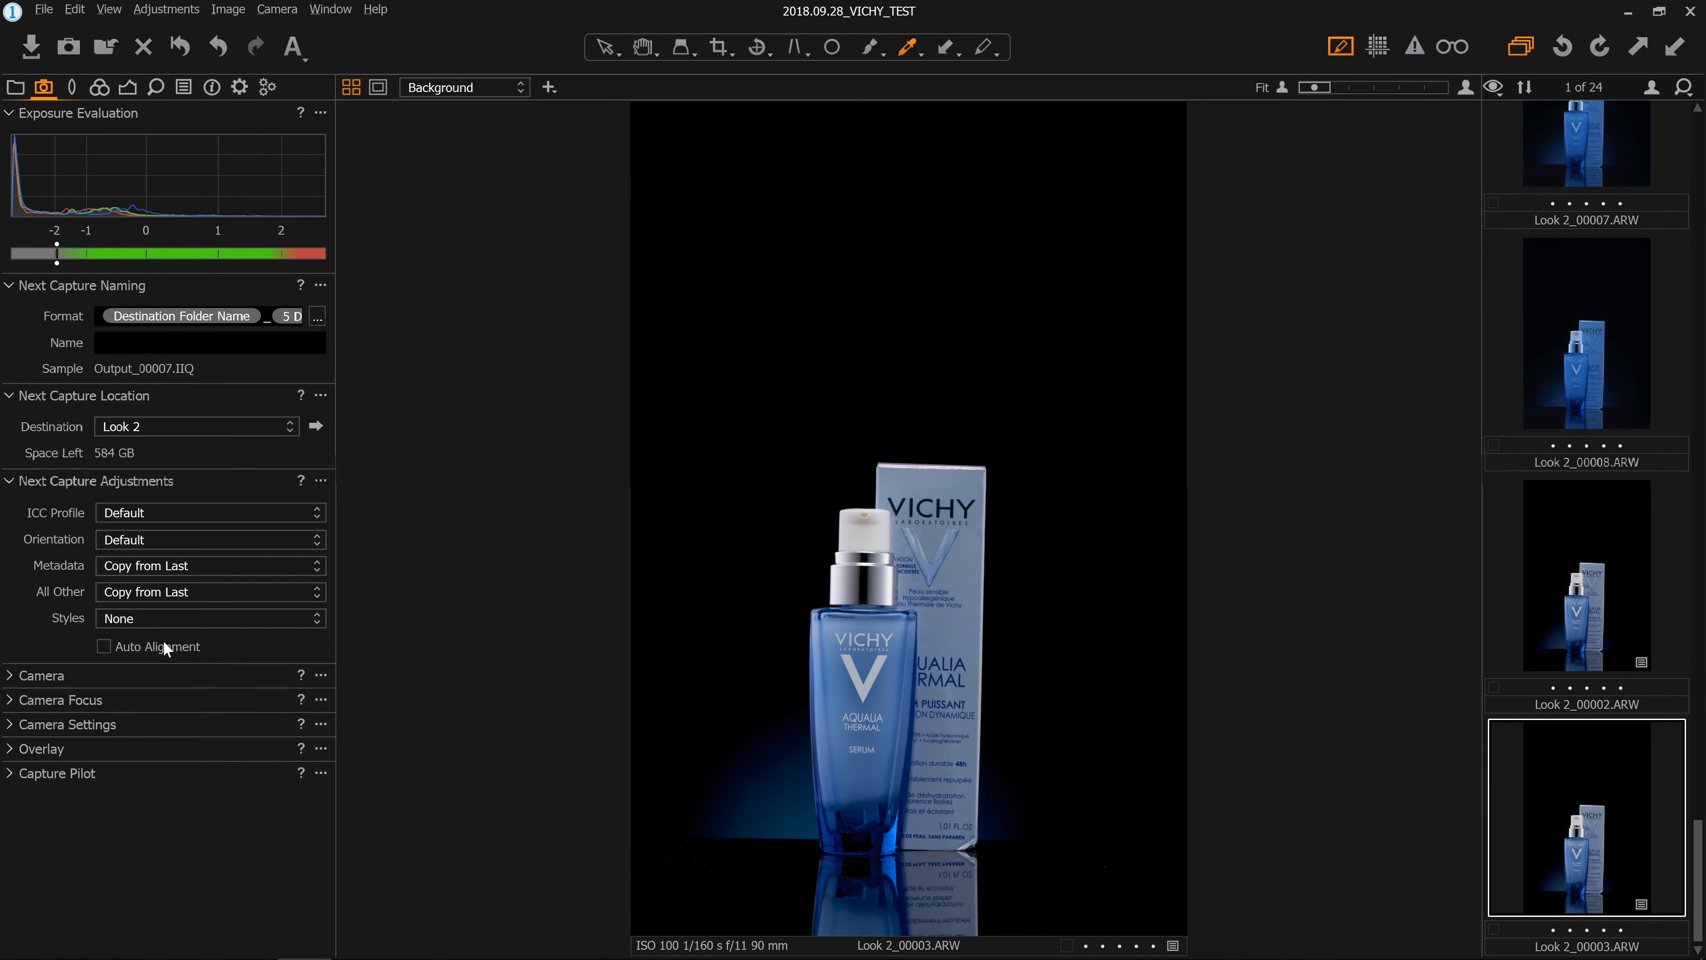
click(162, 506)
click(164, 518)
click(114, 543)
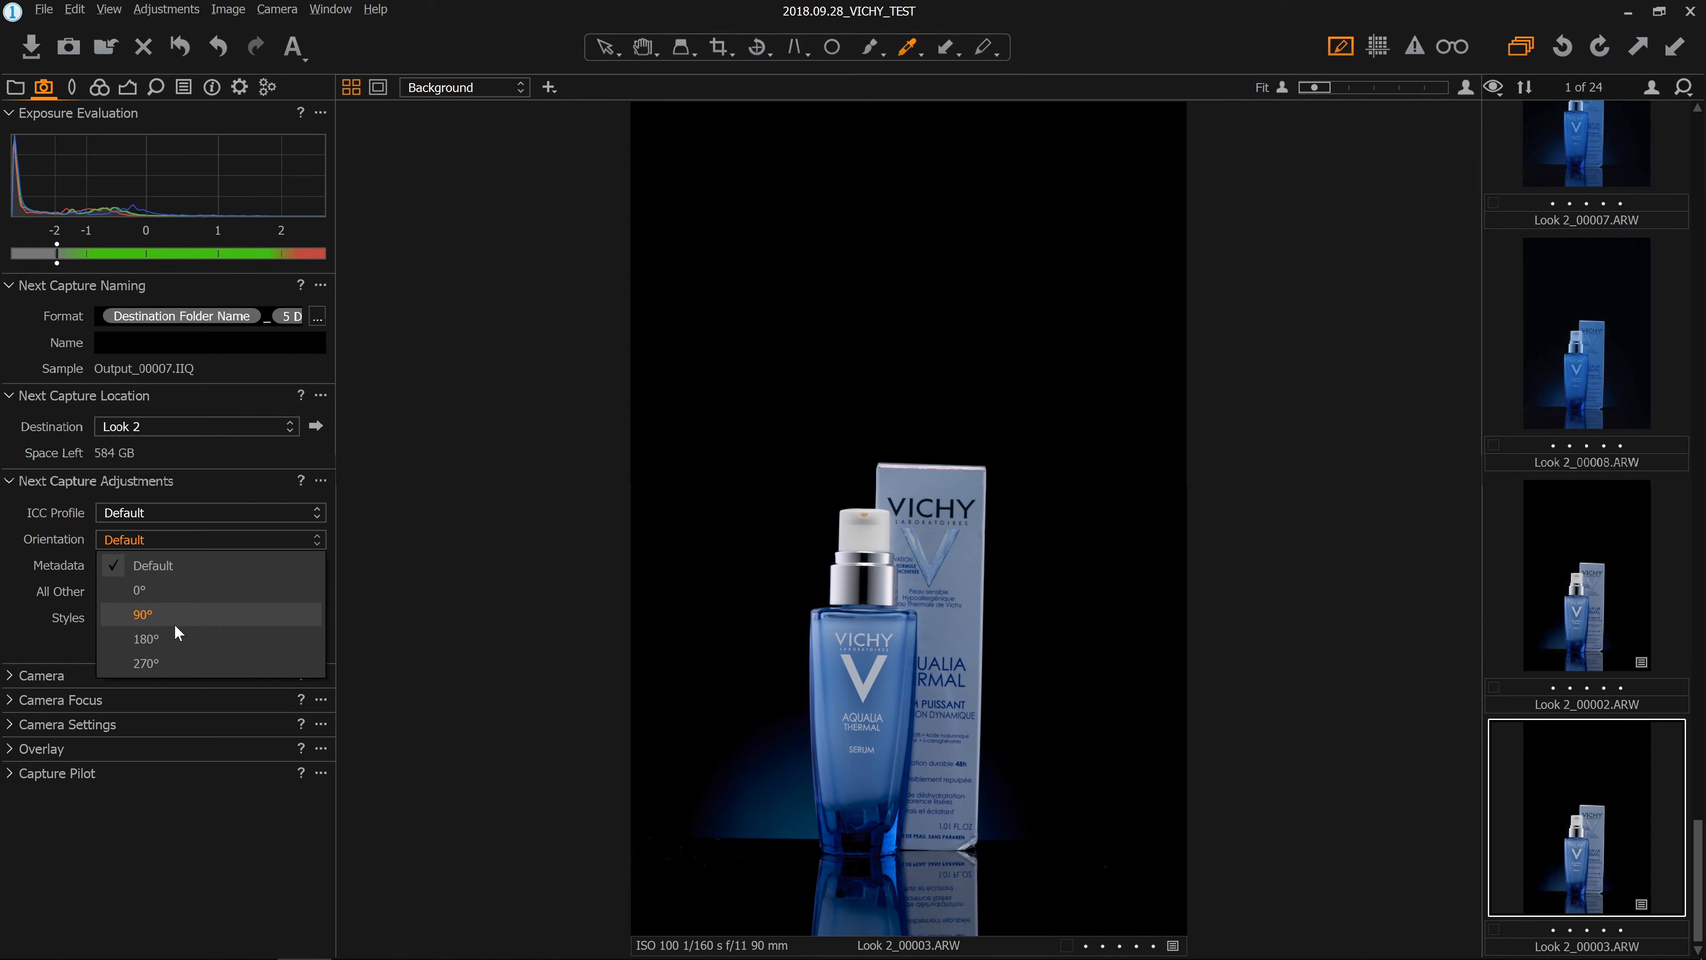
click(155, 541)
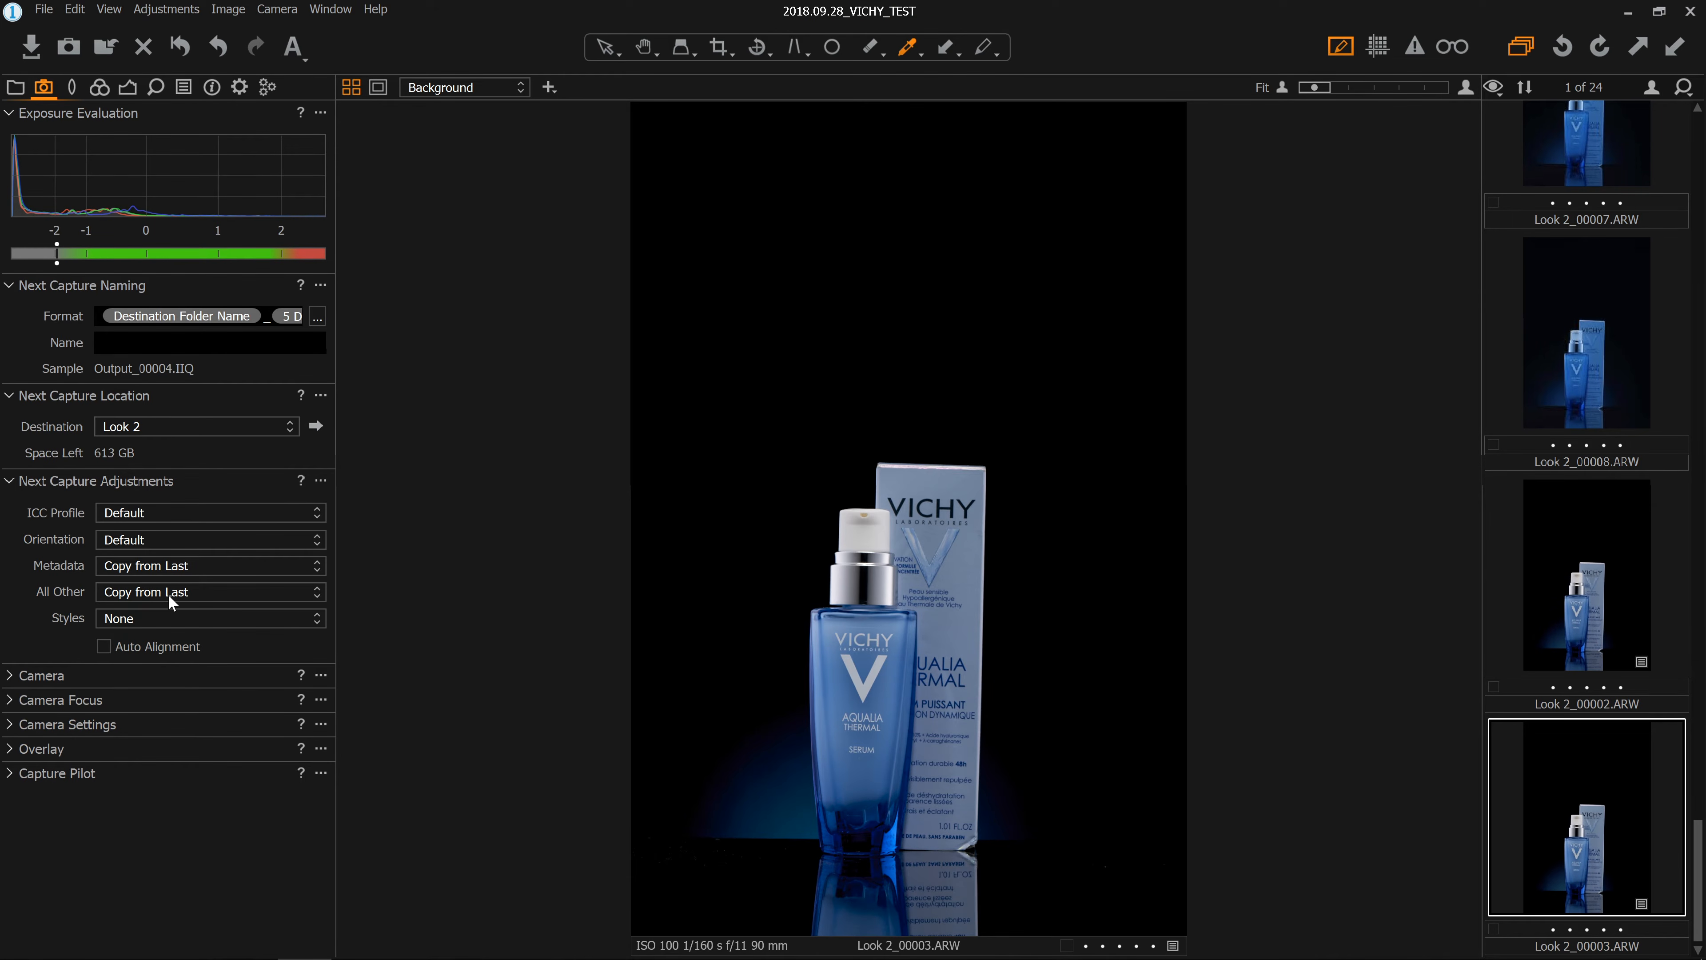
Step: Expand the Camera and Capture Pilot tools to examine their controls
click(9, 676)
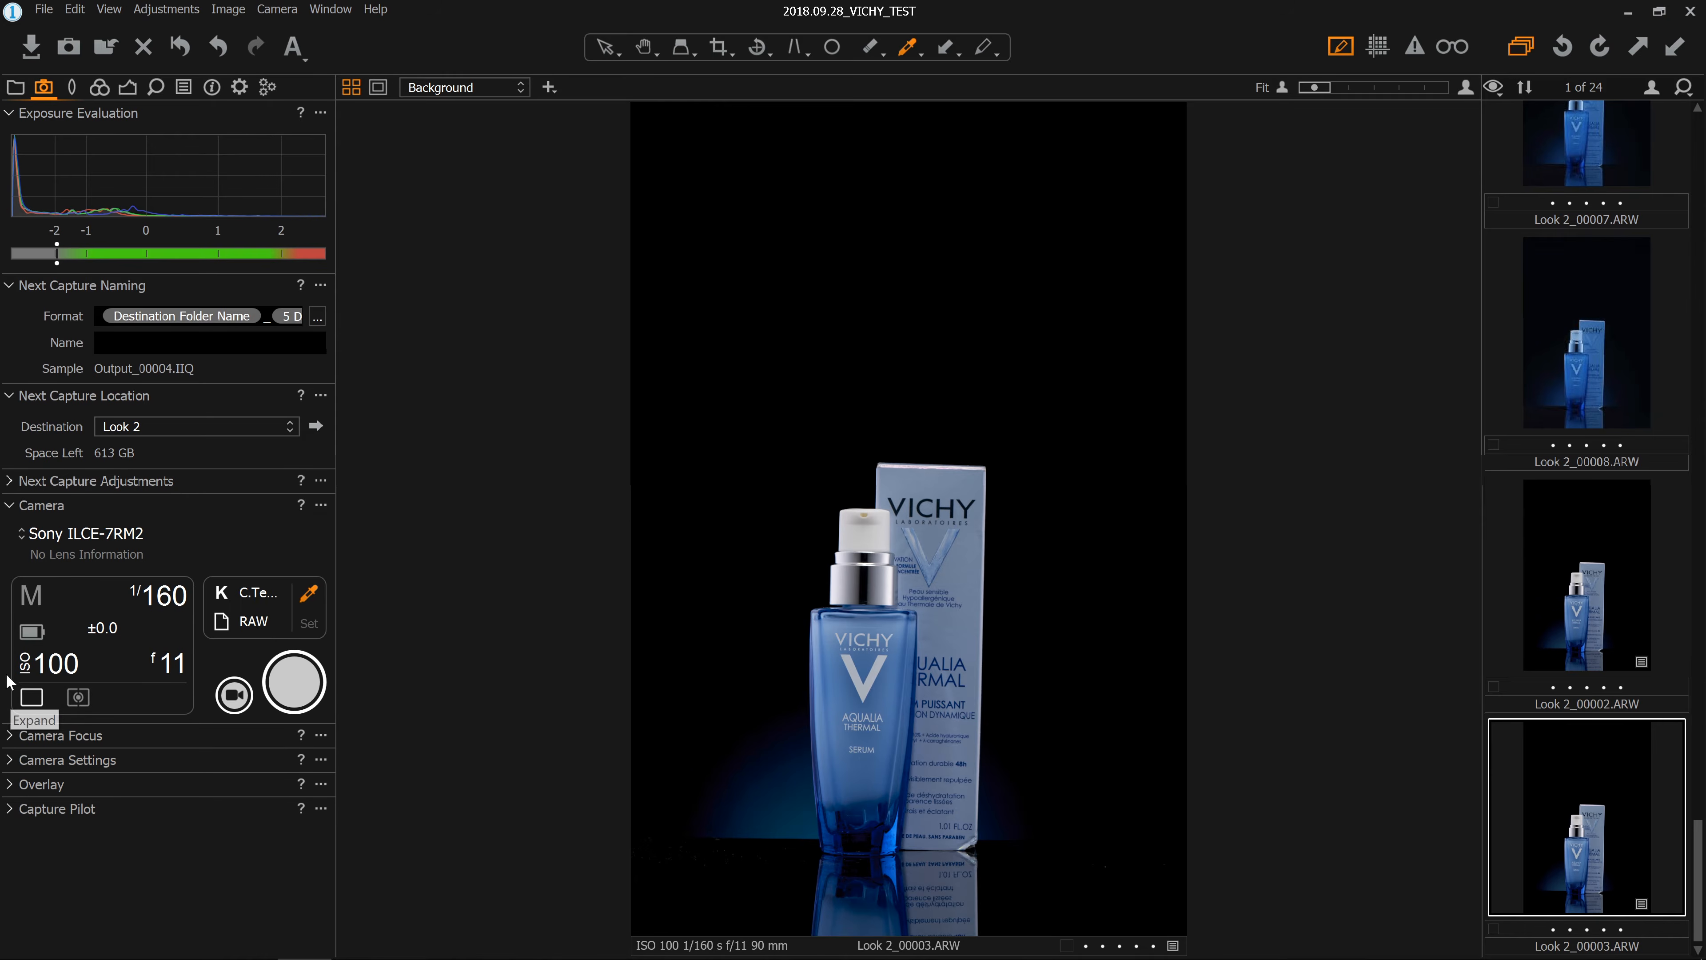
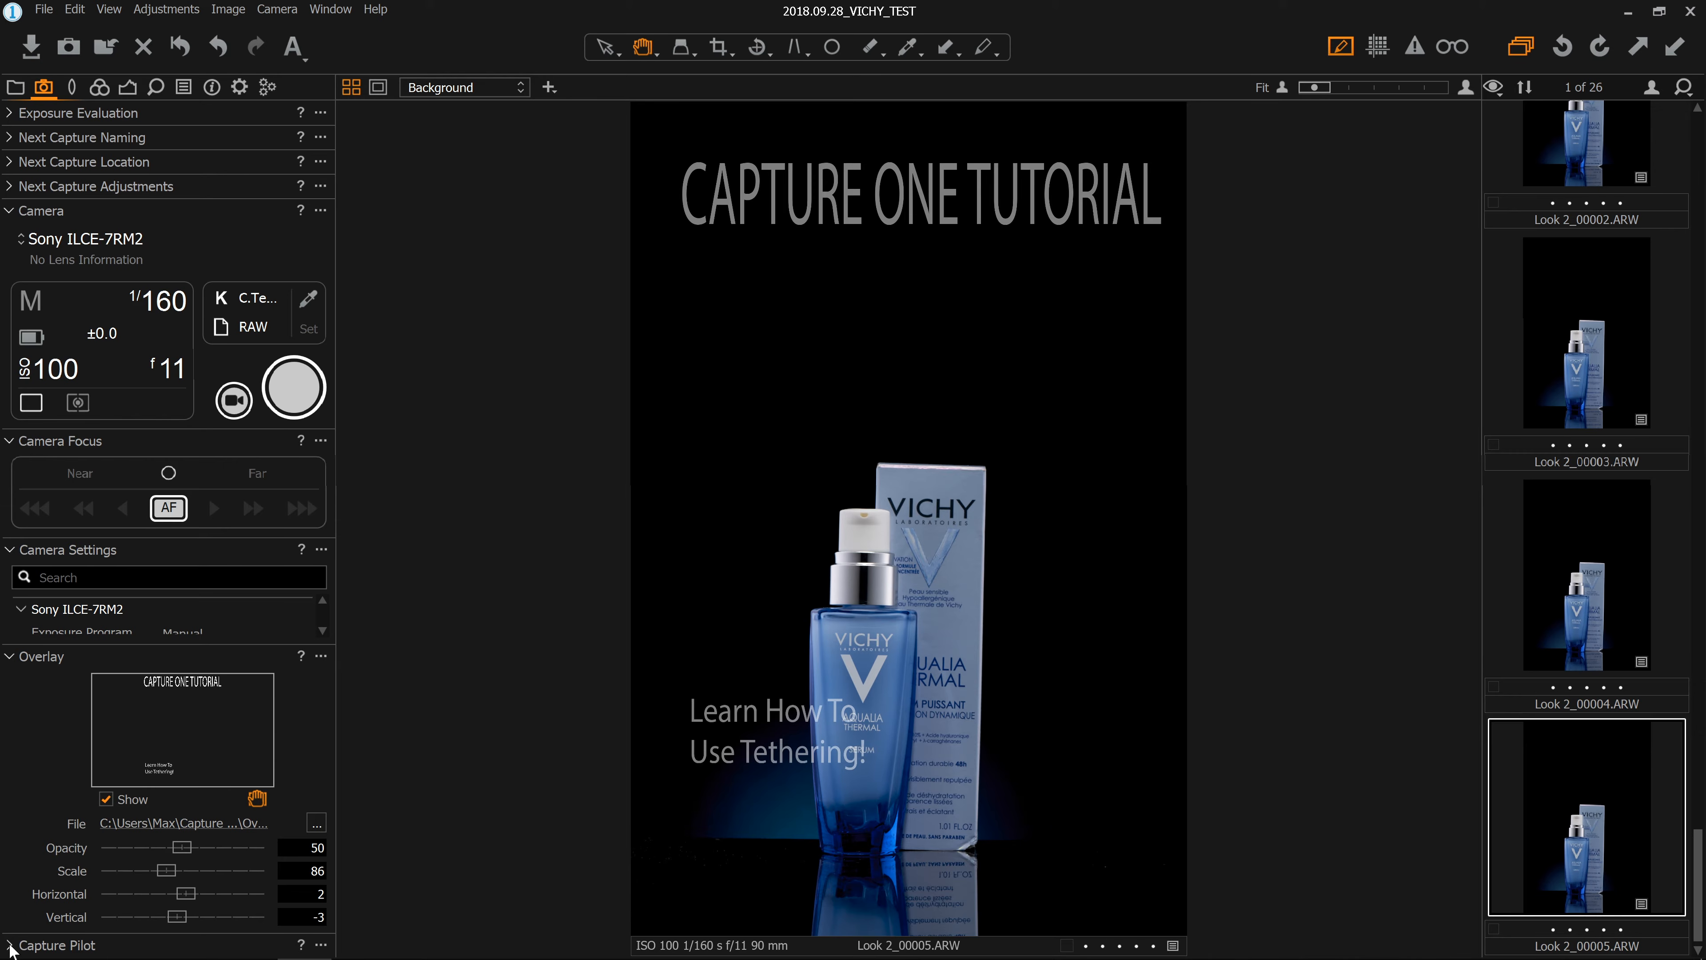
click(9, 948)
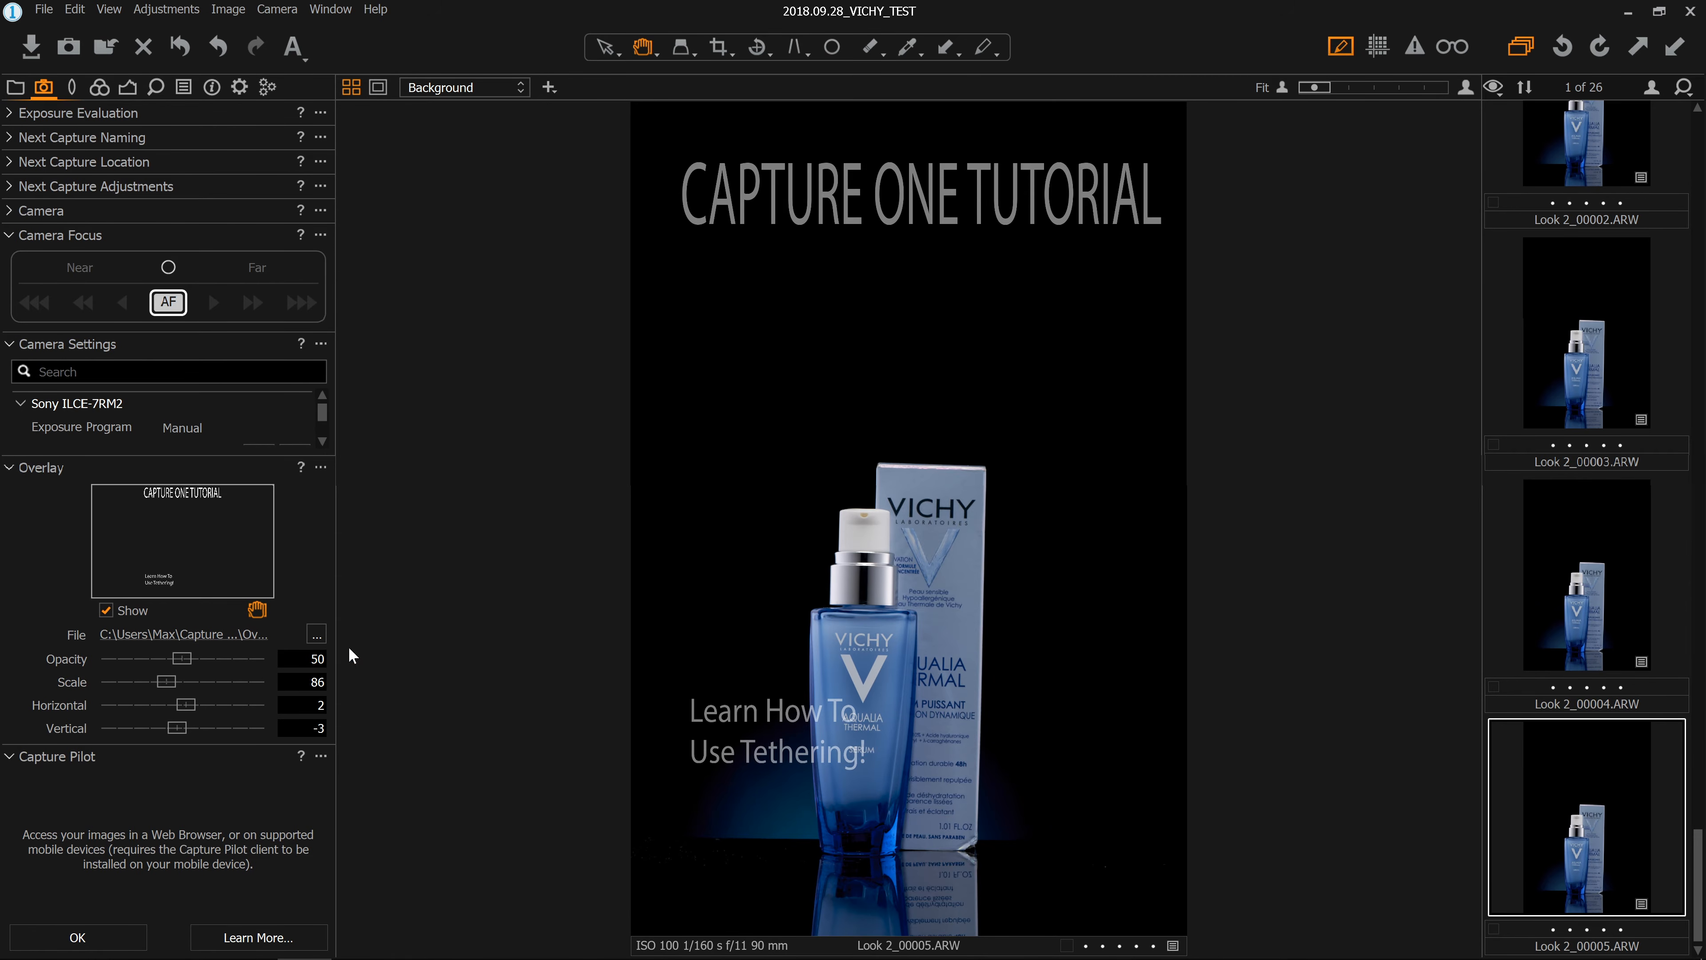
Step: Start Live View from the Camera tool in a maximized window and set its orientation to 270°
click(10, 214)
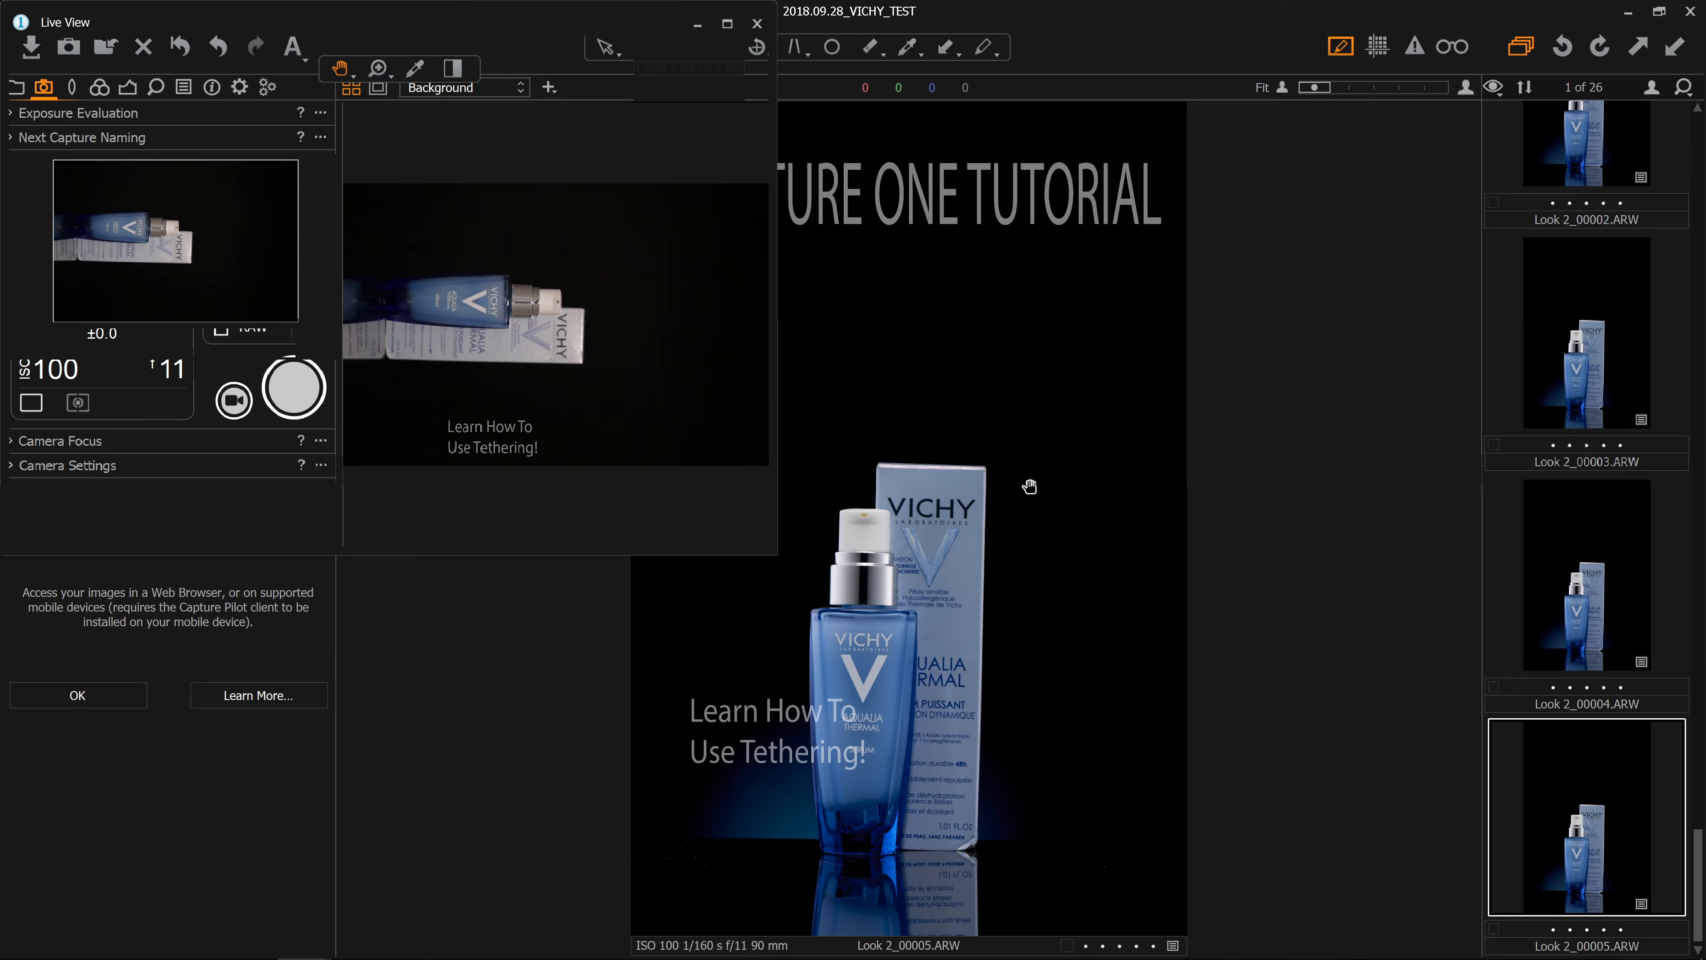
drag(536, 24, 813, 119)
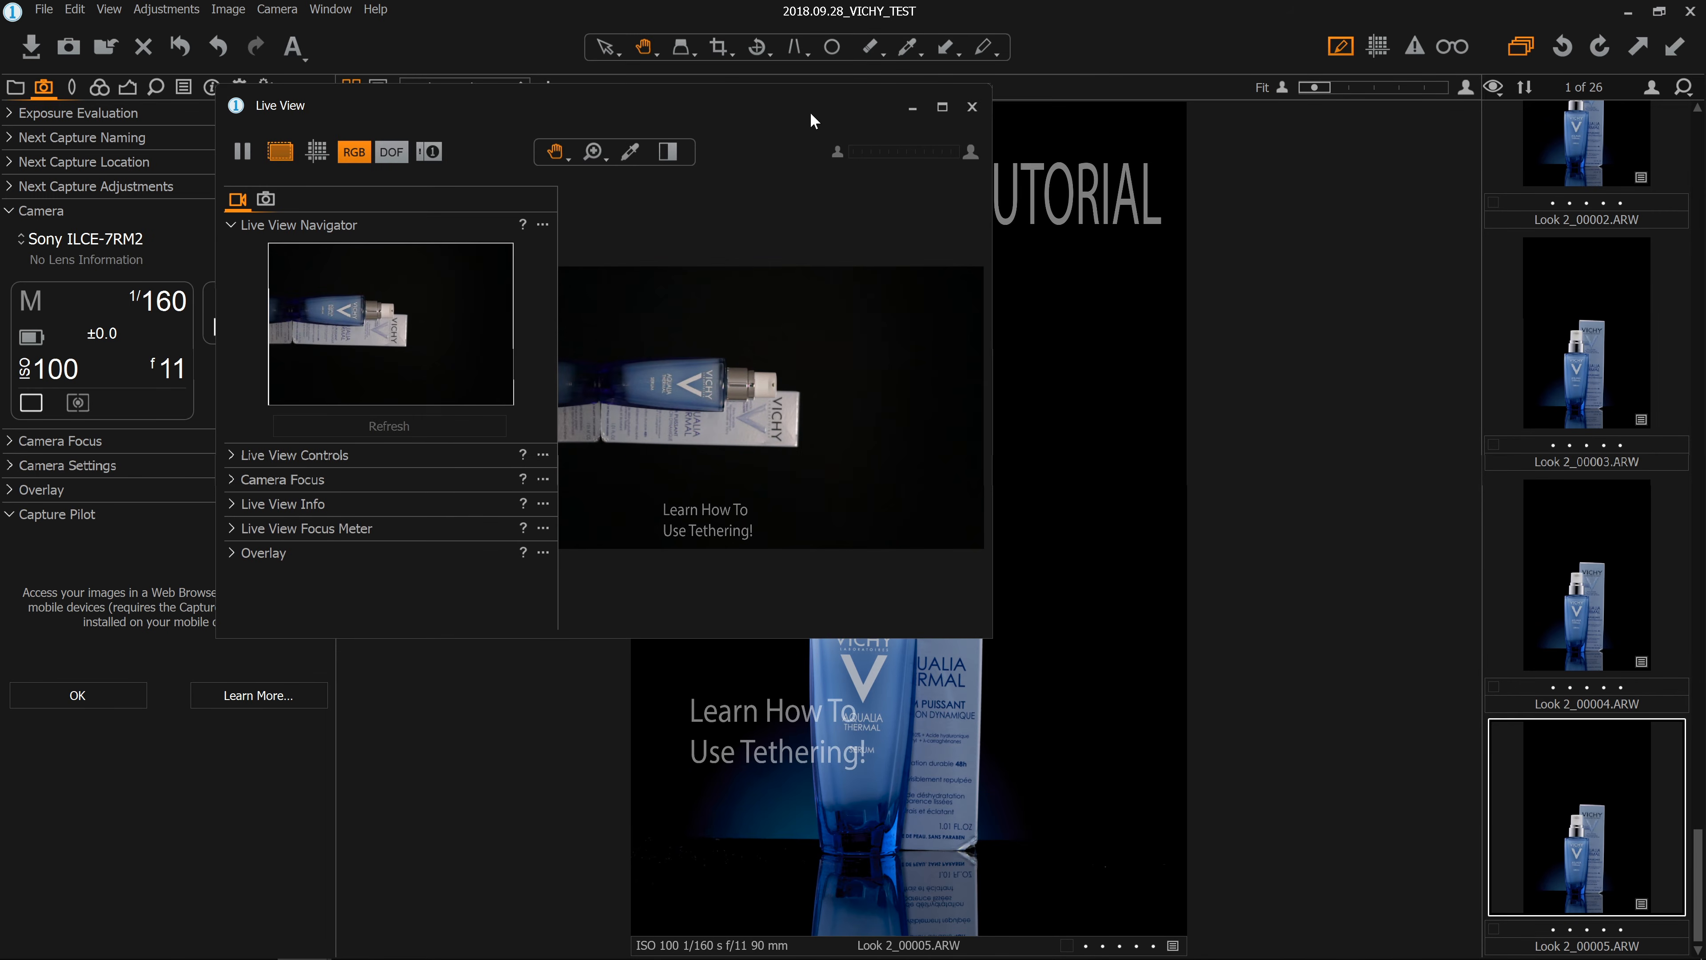
click(942, 108)
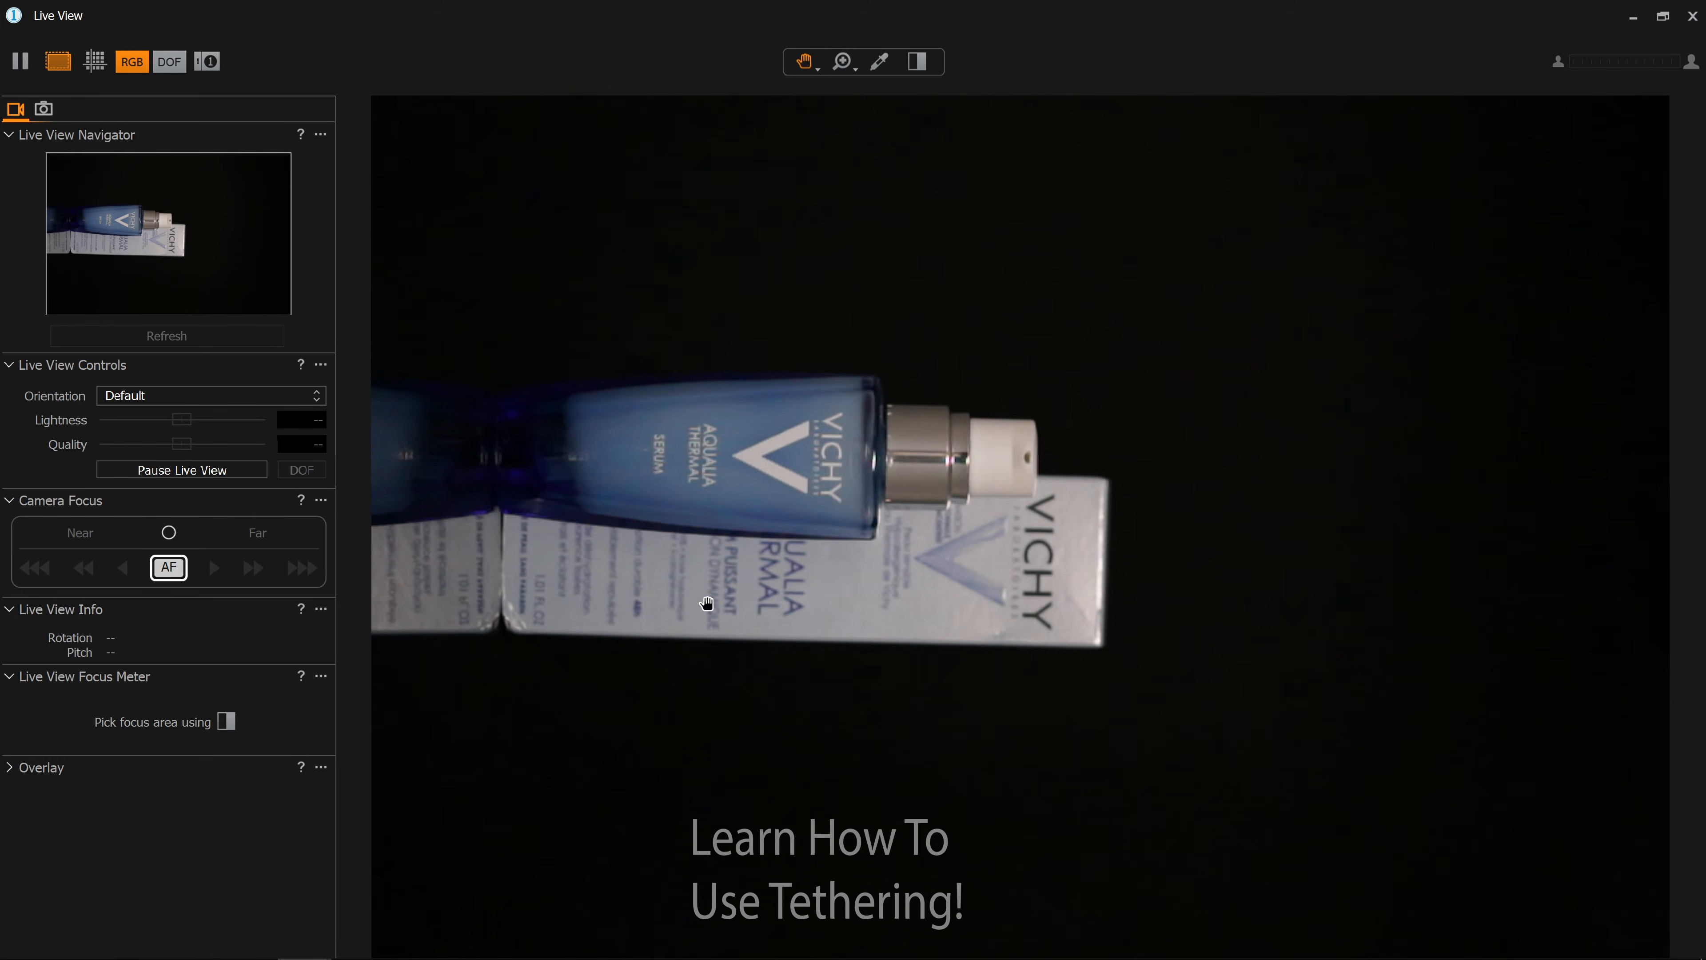
click(212, 404)
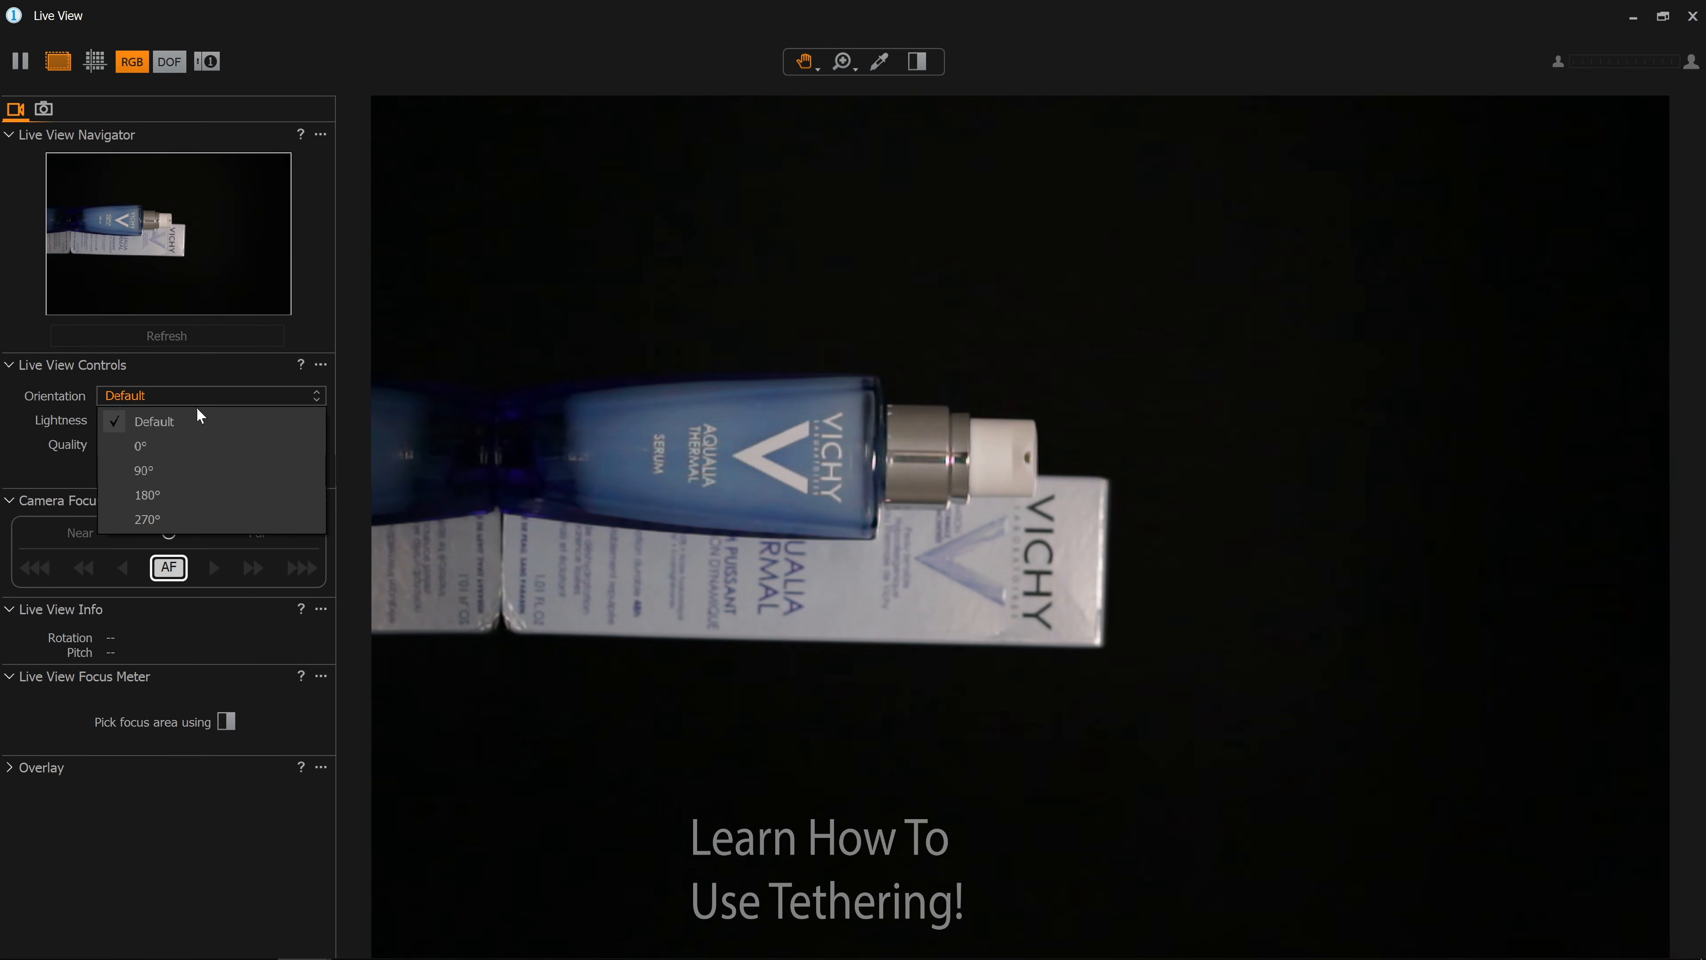
click(168, 521)
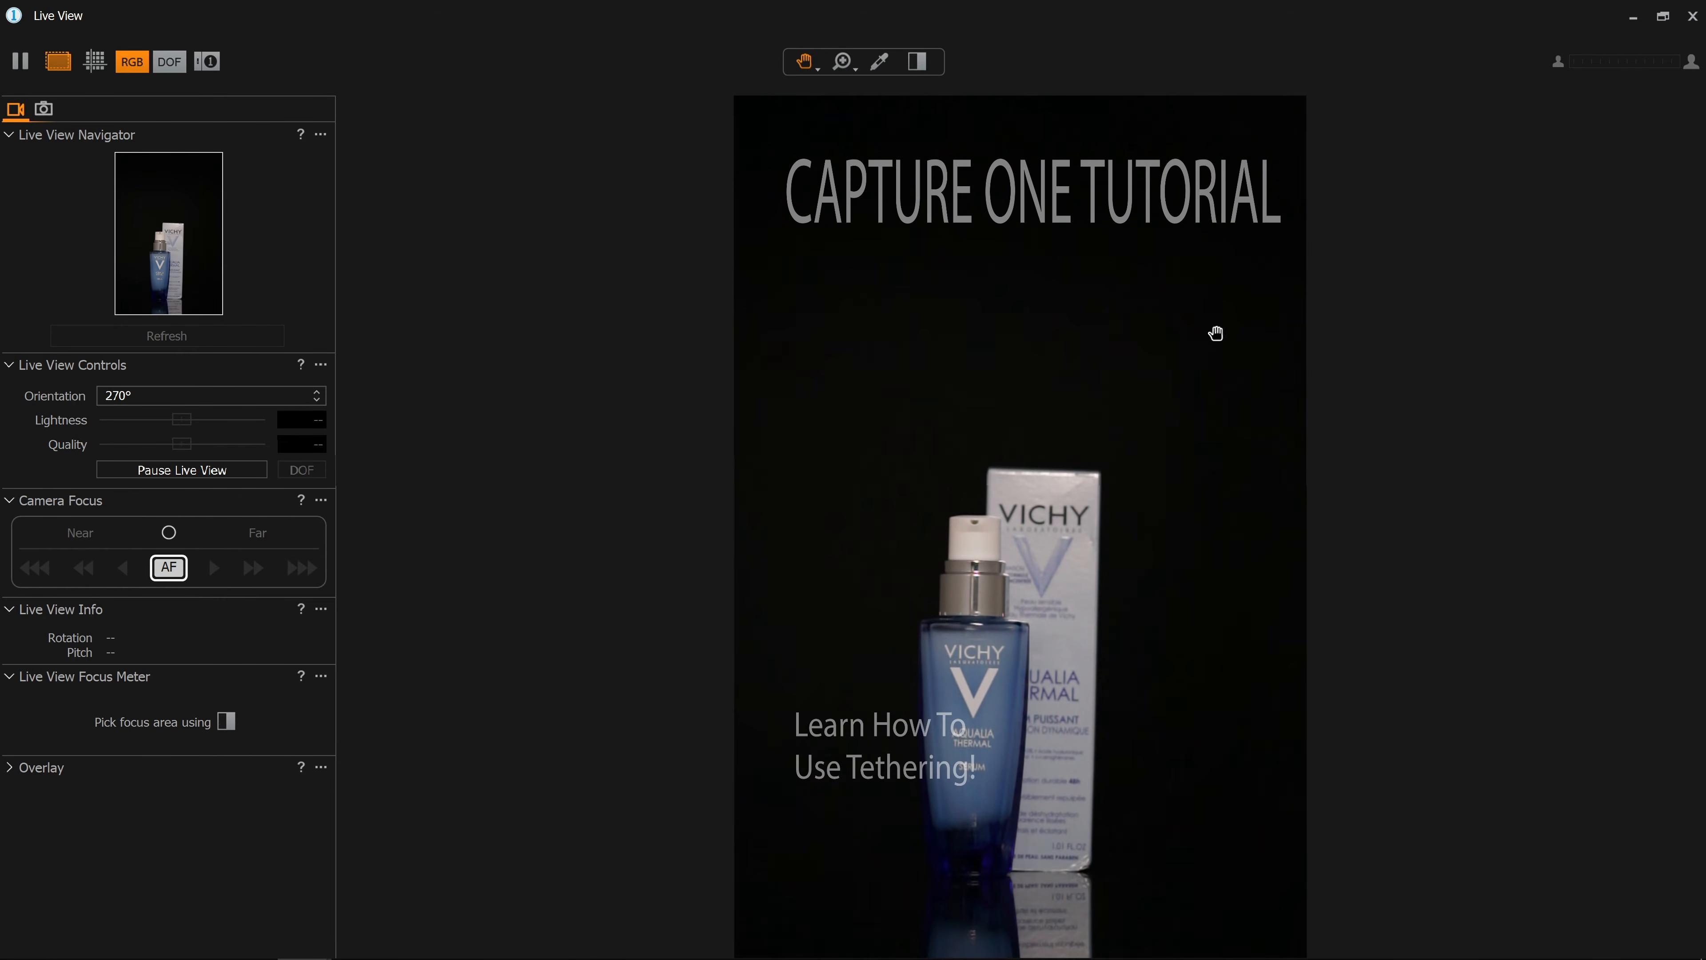
Step: Hide the overlay in Live View and autofocus the camera on the product
click(9, 771)
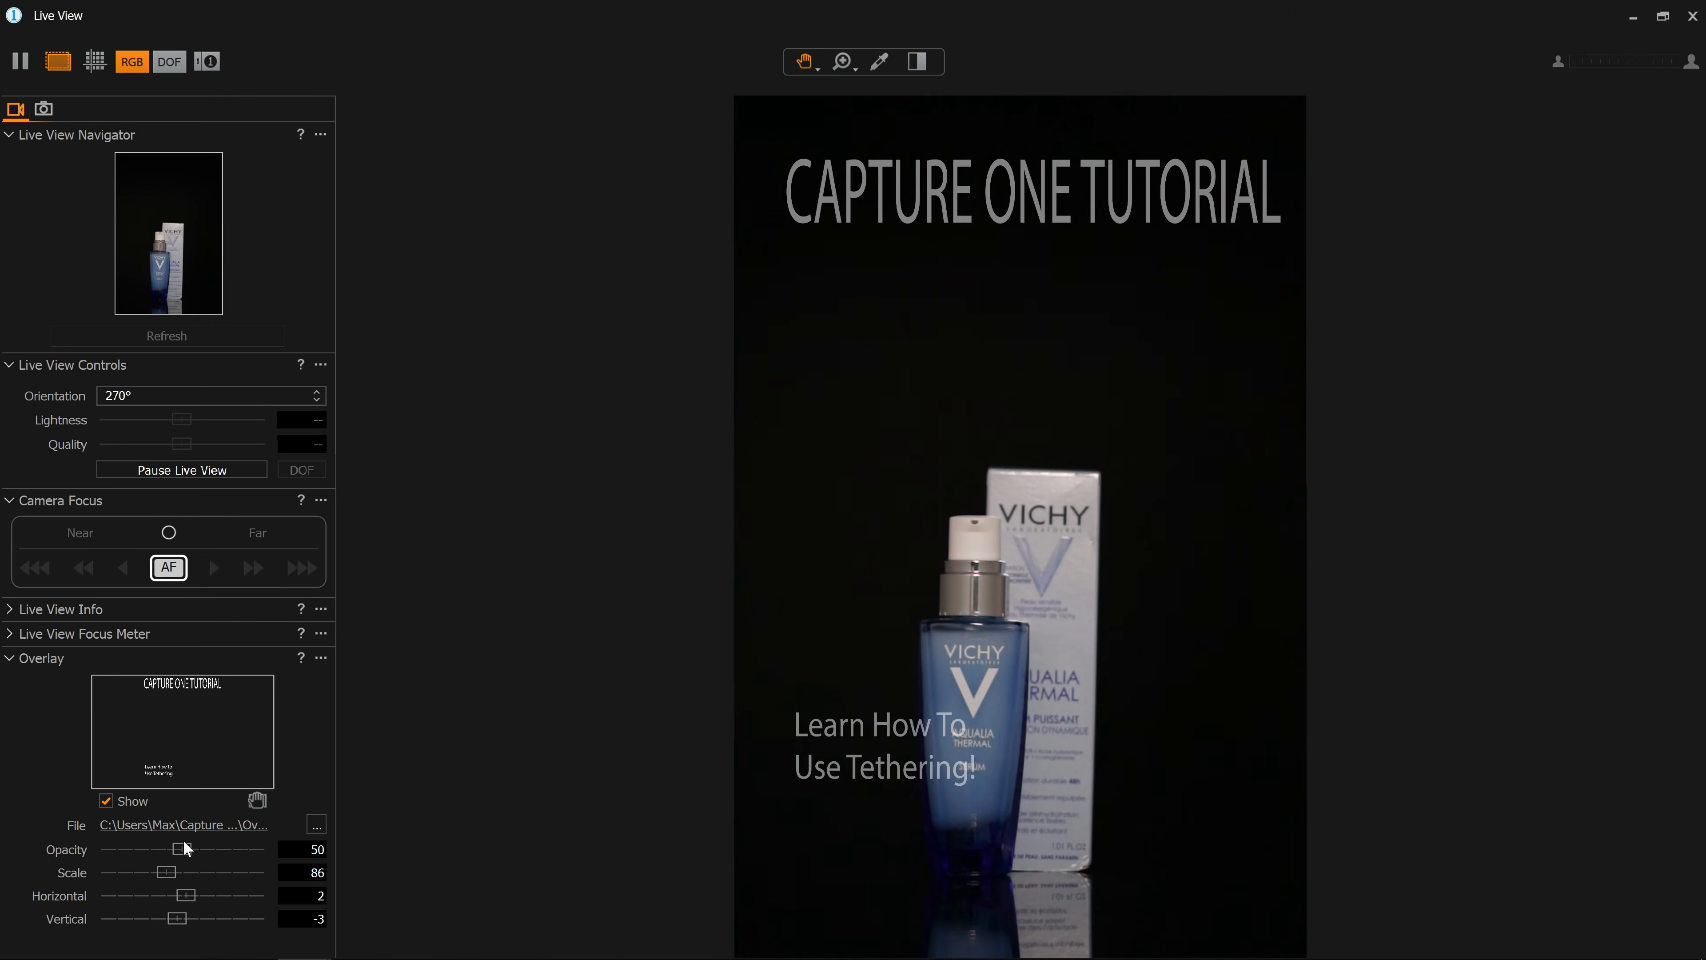
click(119, 802)
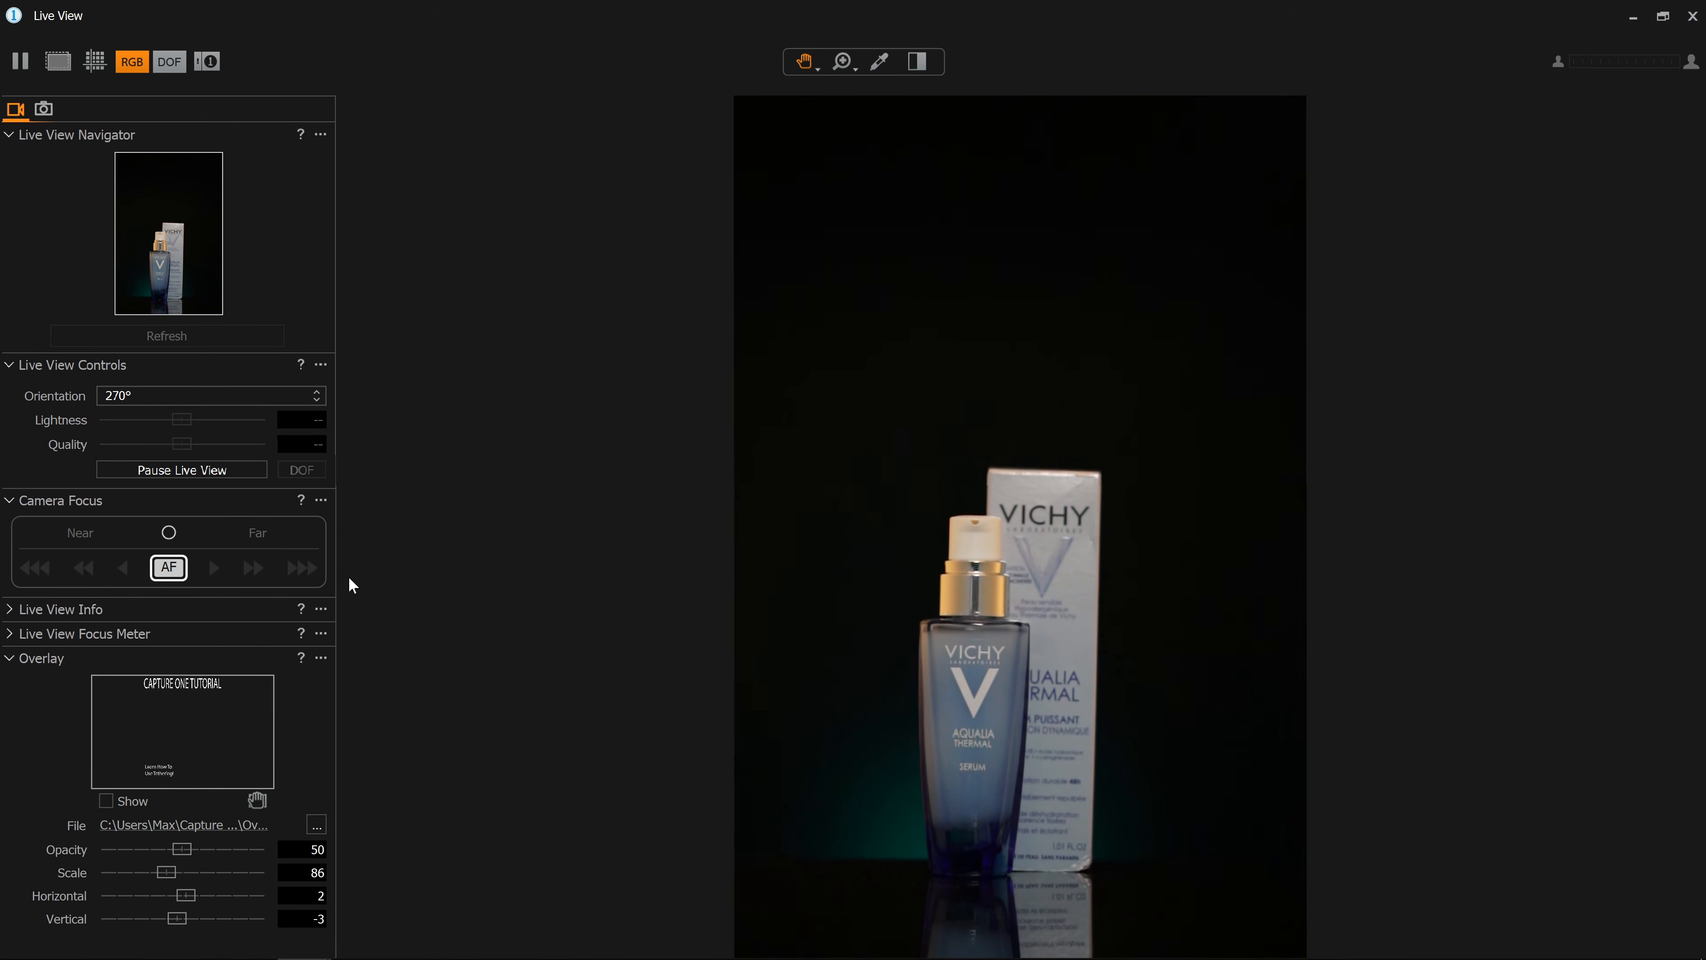
click(173, 571)
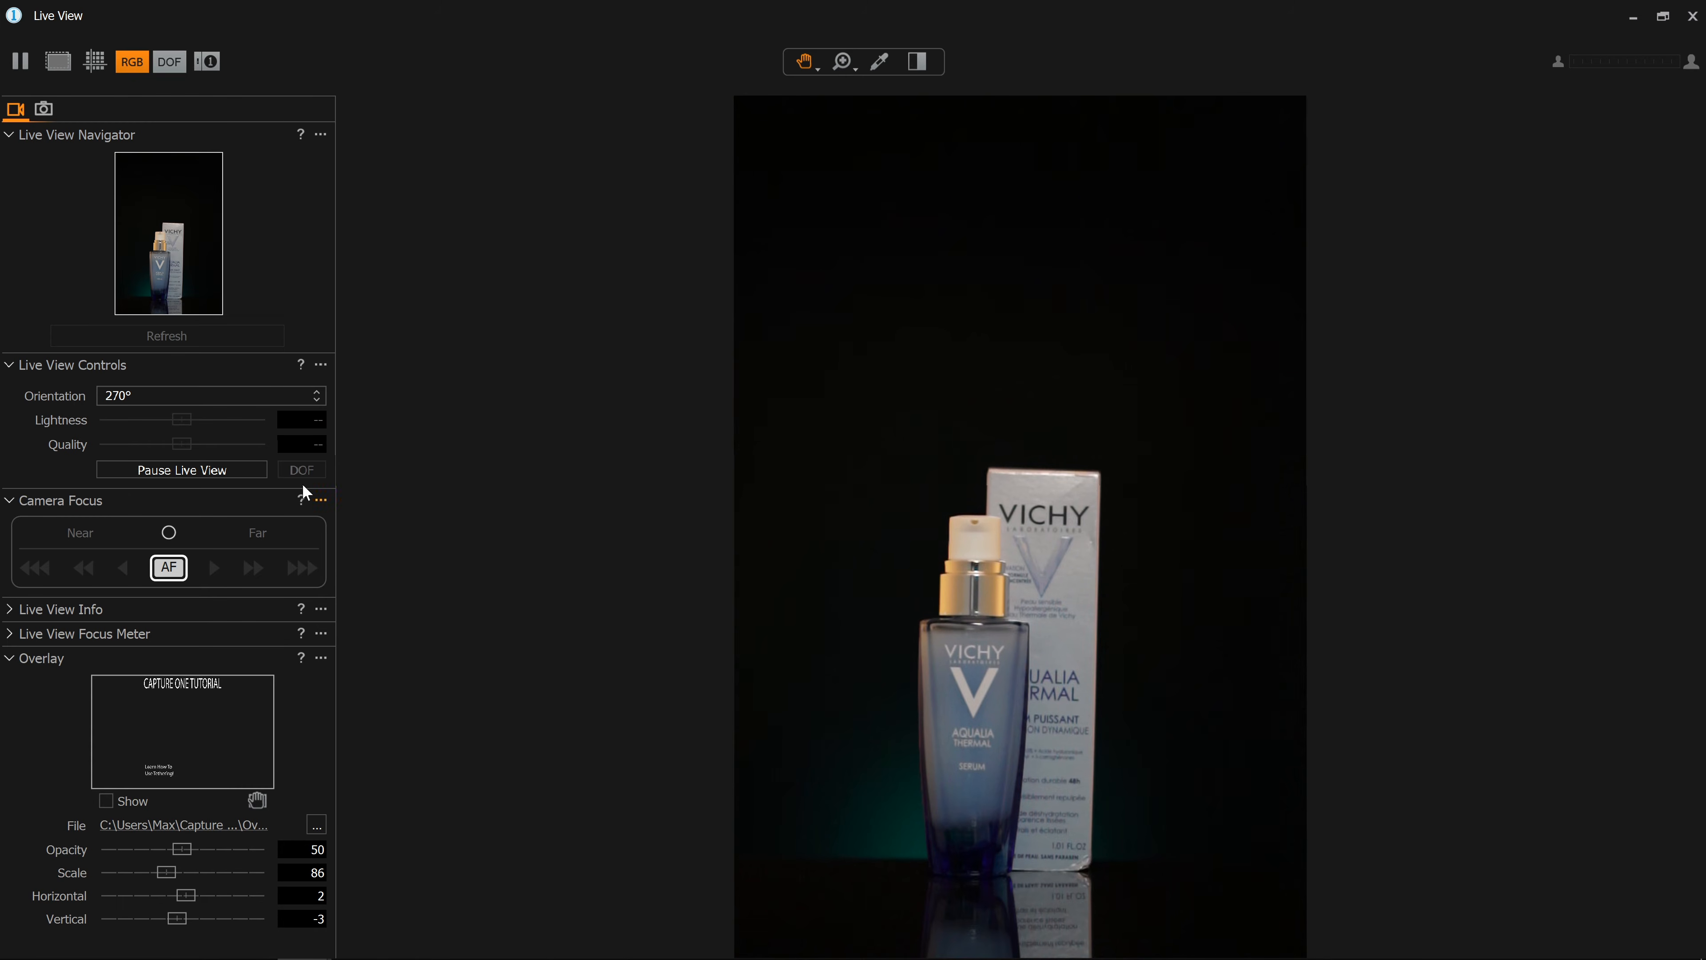
Step: Autofocus the camera on the serum bottle again in Live View, keeping the Pan tool active
click(174, 574)
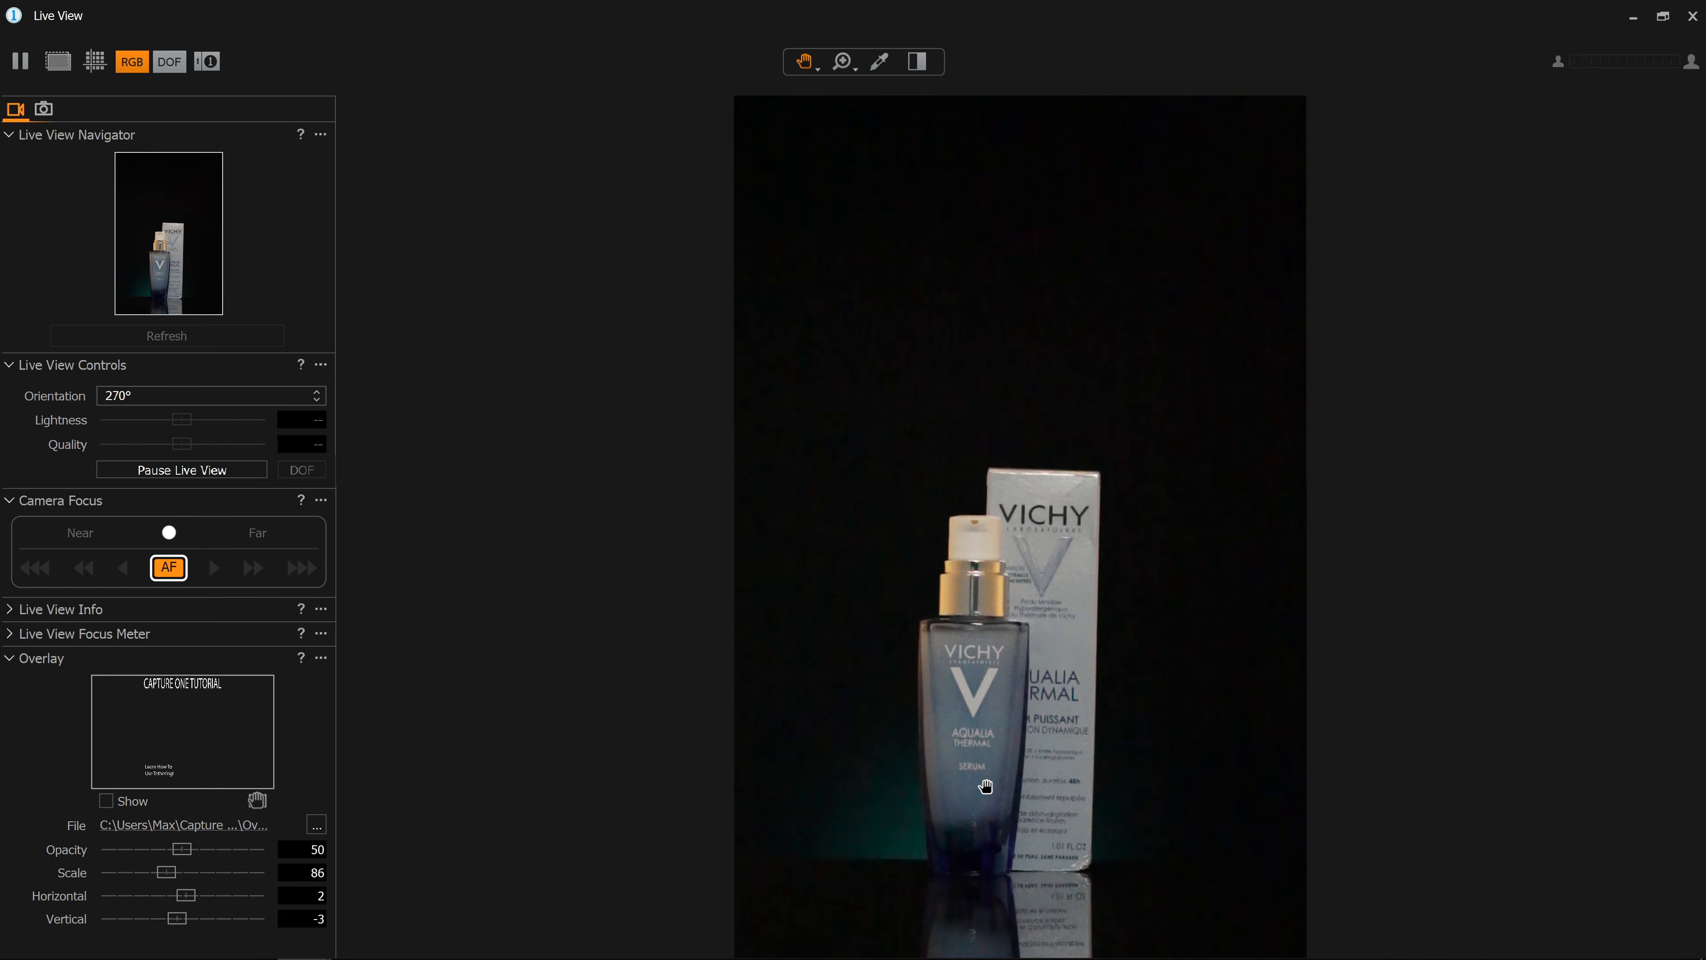
click(181, 570)
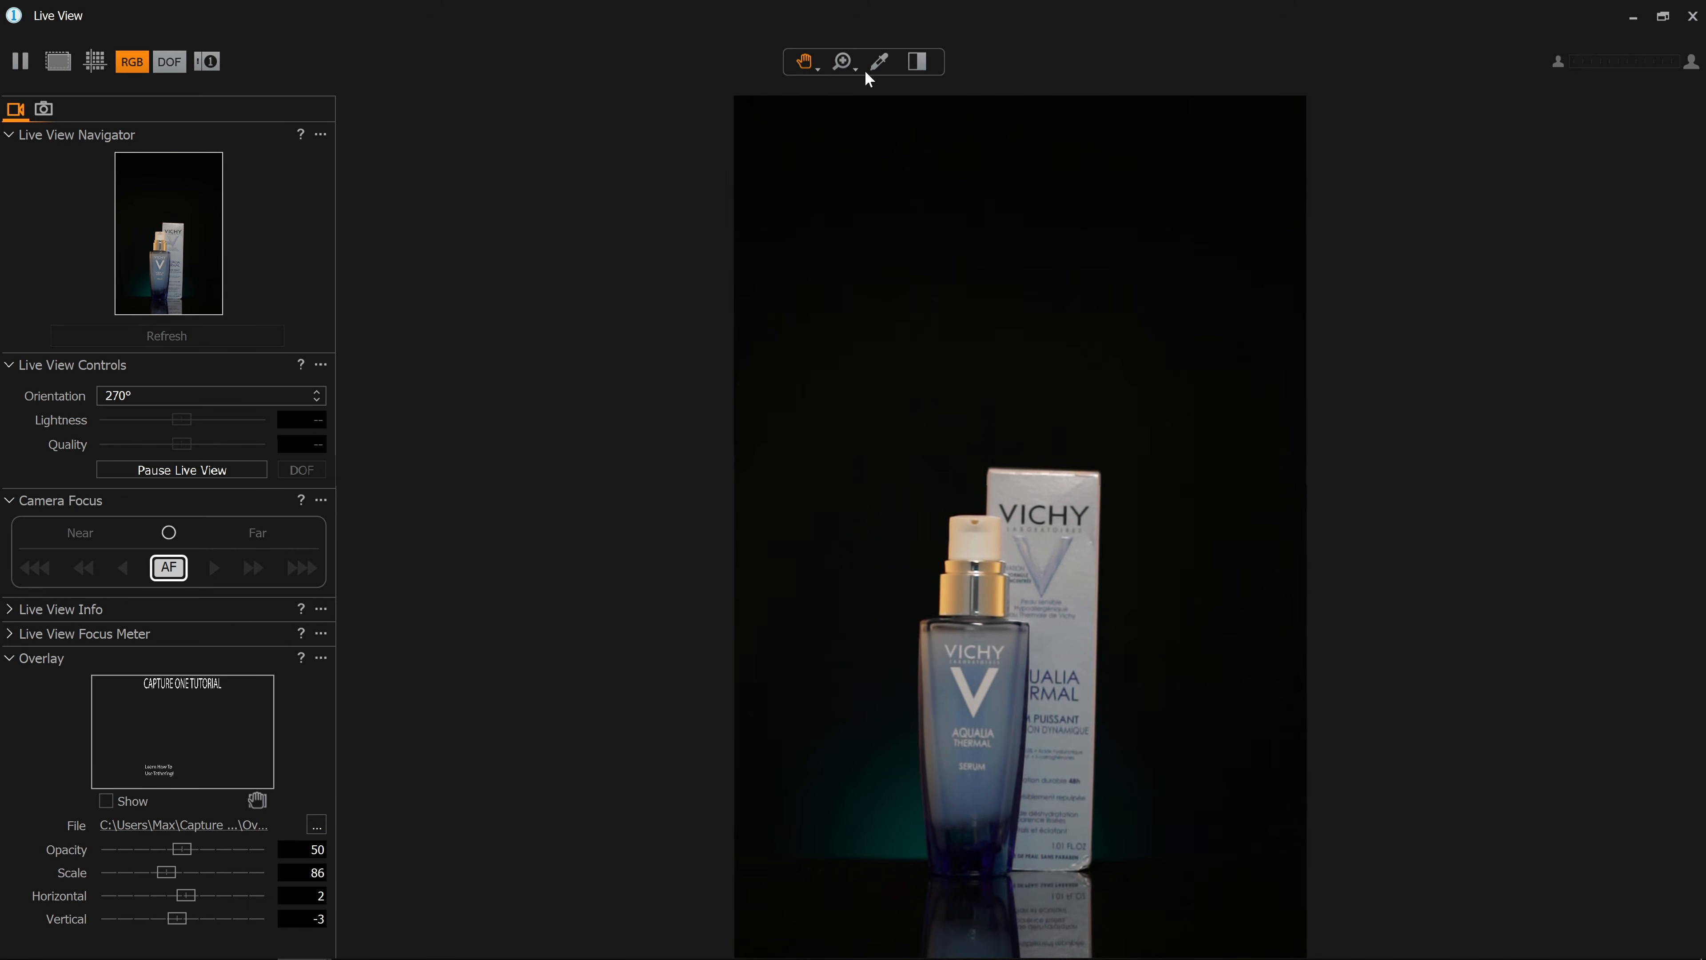
click(852, 73)
click(800, 66)
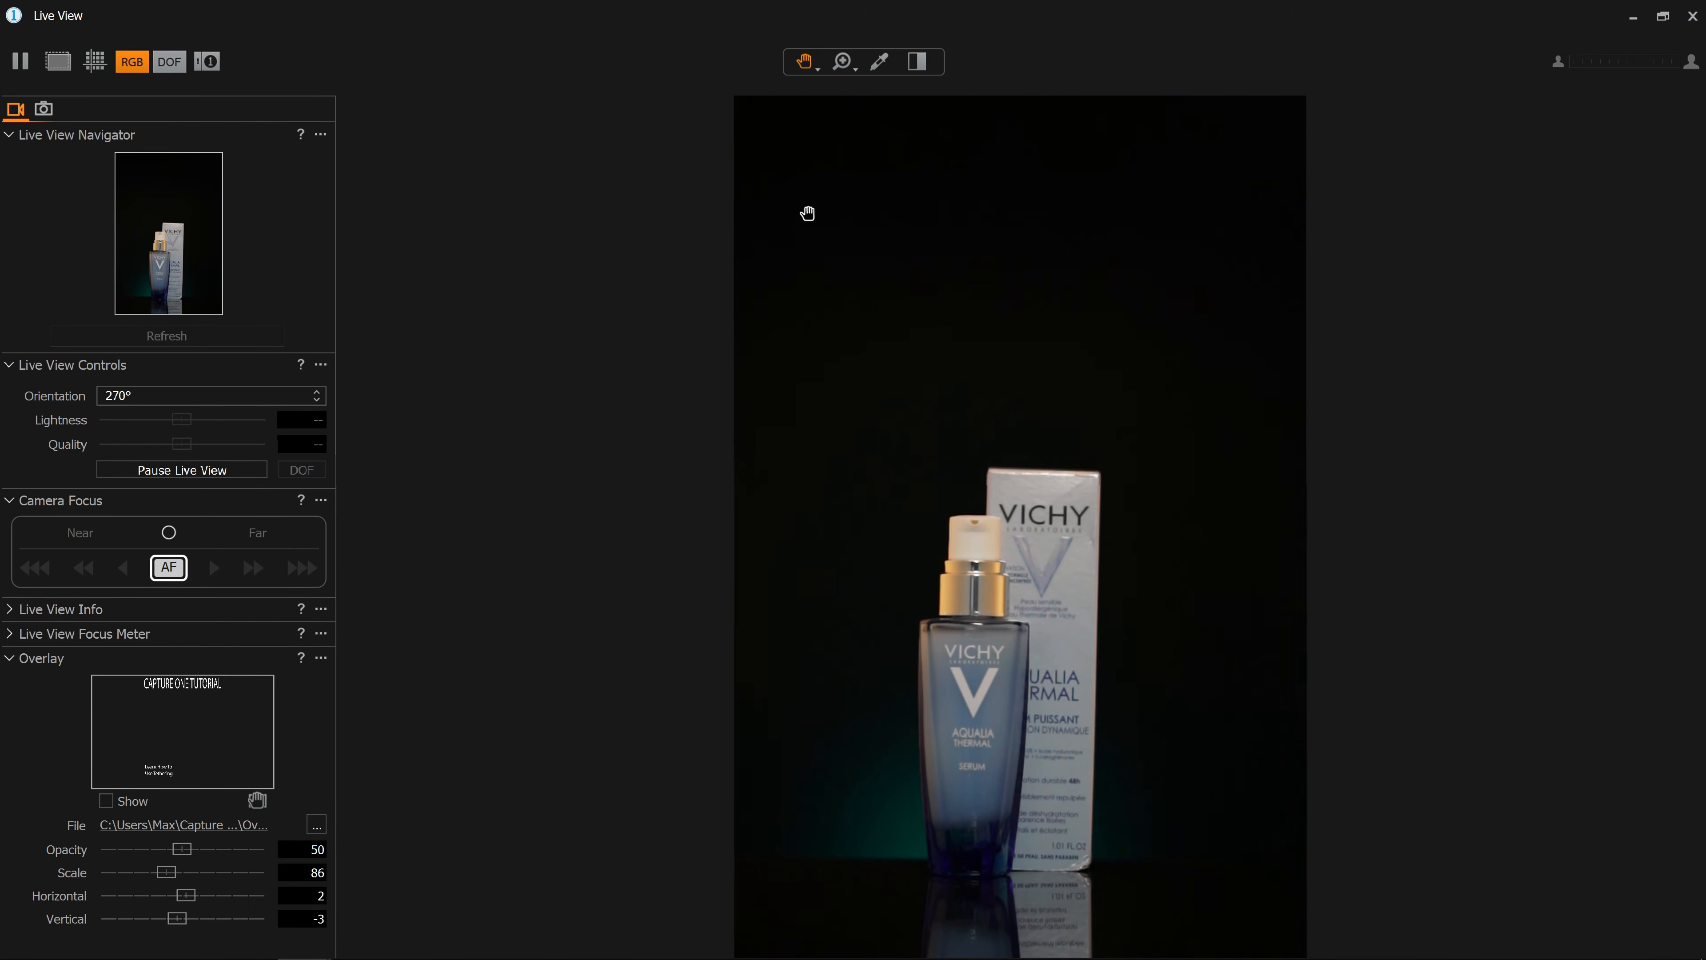
double_click(951, 793)
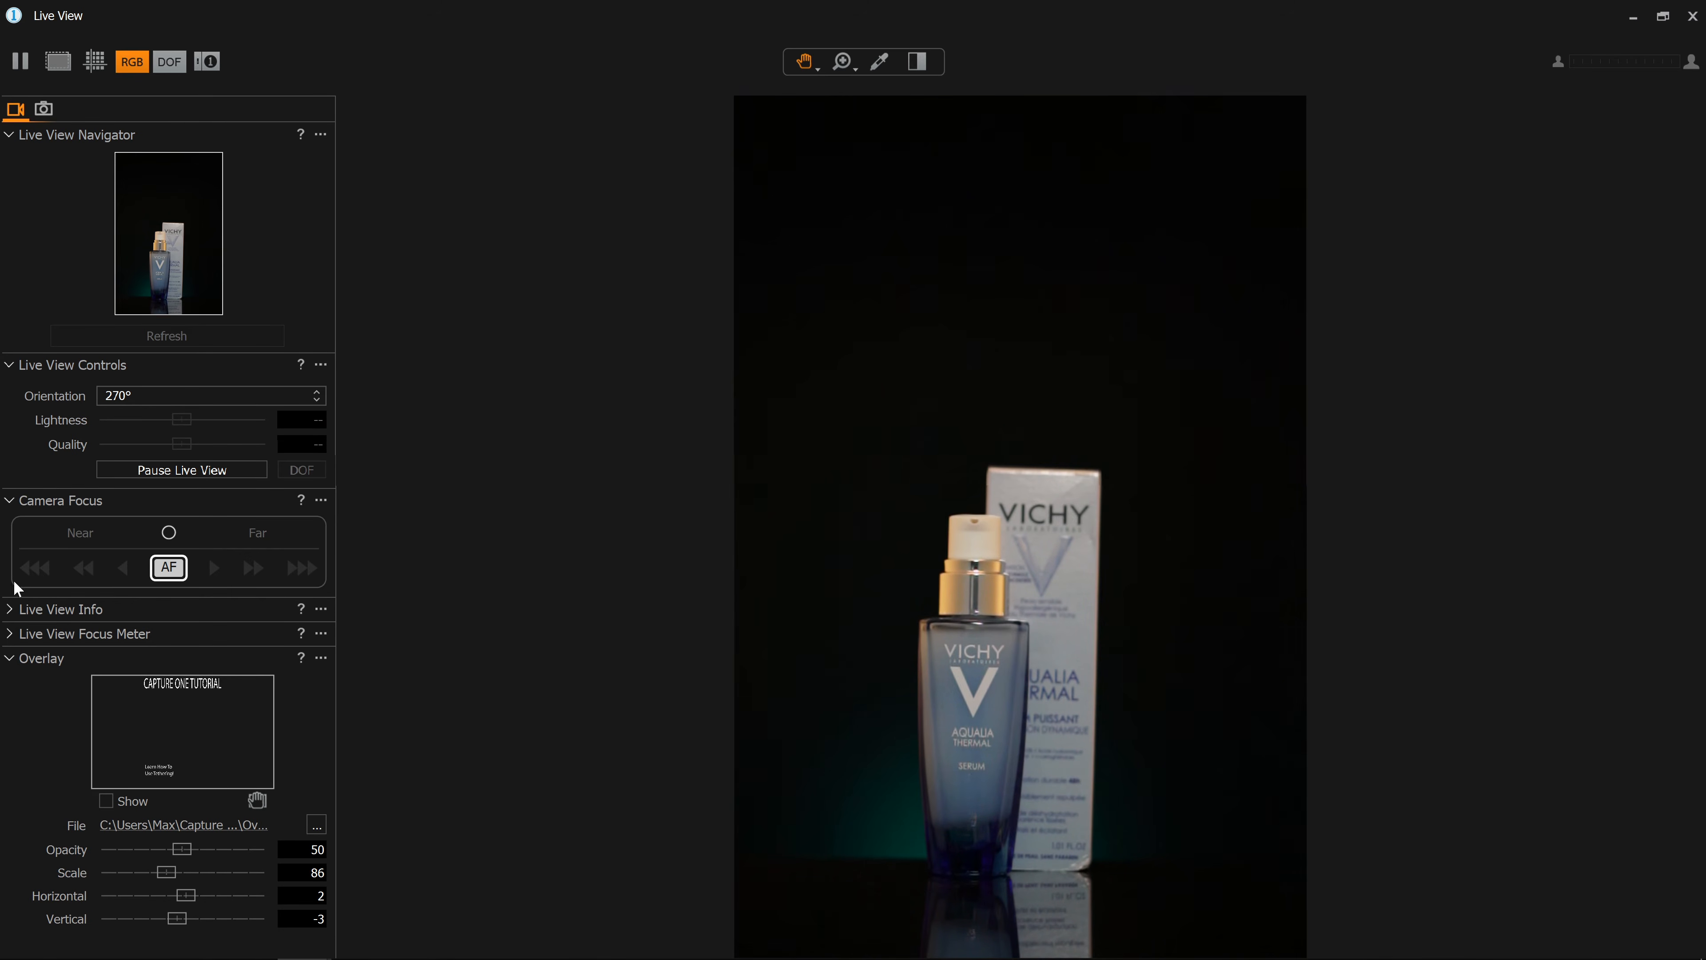
Step: Expand the Live View Info and Live View Focus Meter tools to examine their contents
click(7, 609)
click(59, 530)
click(7, 611)
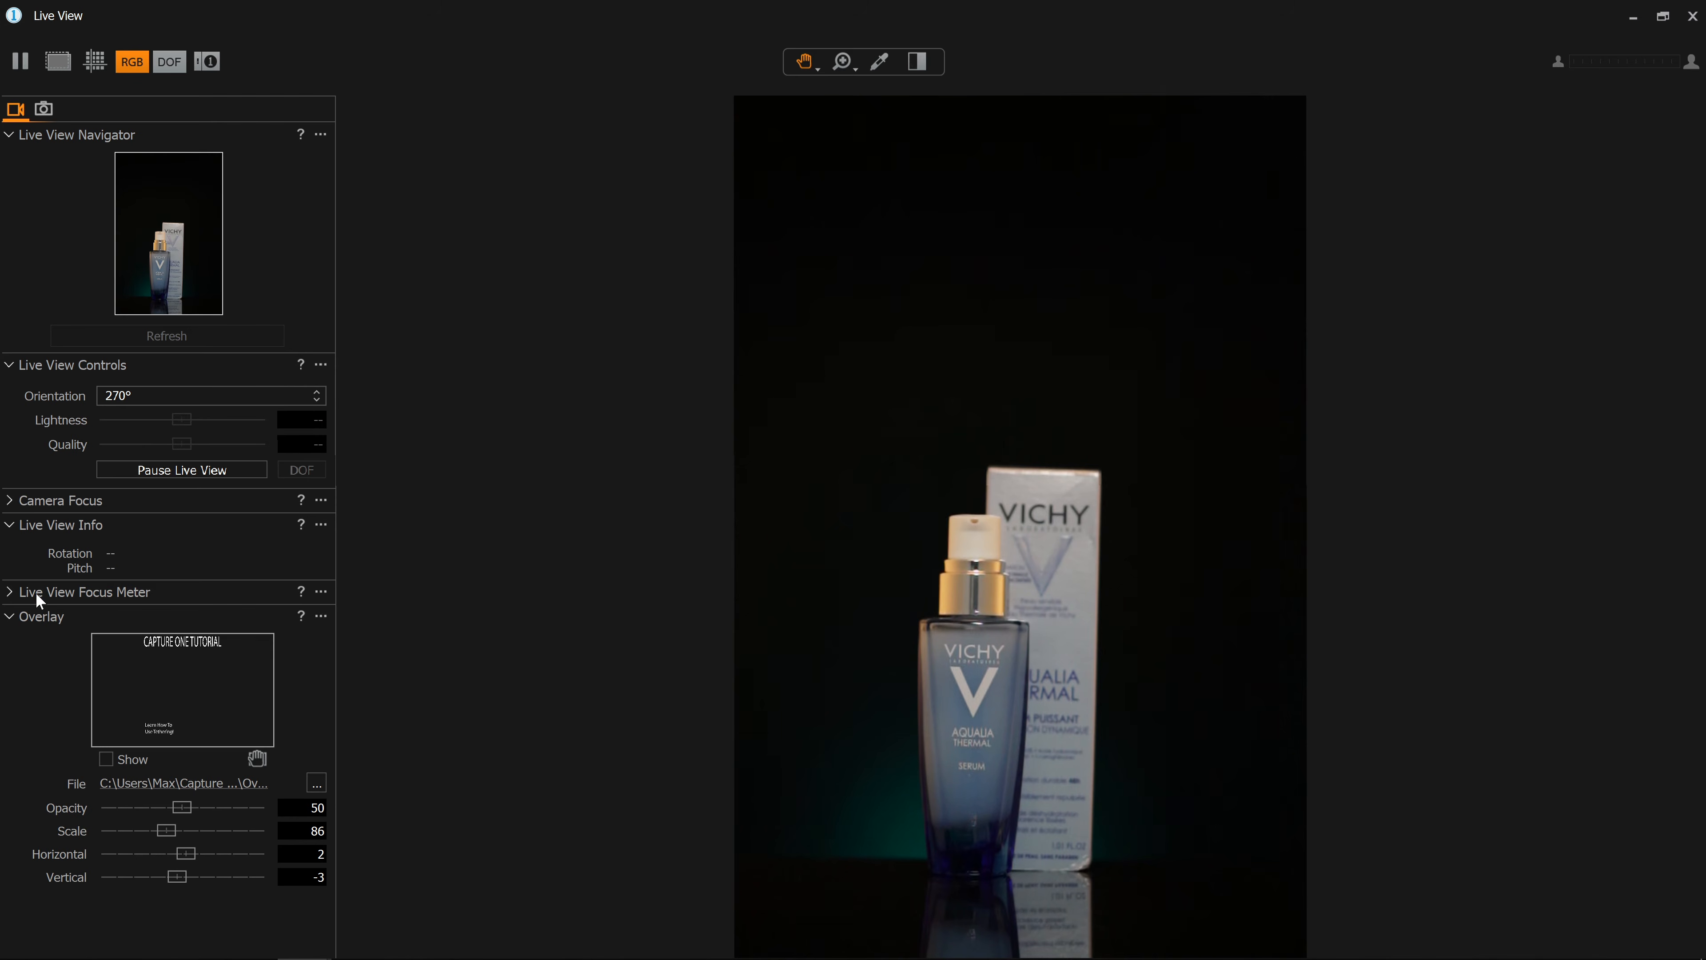
click(9, 597)
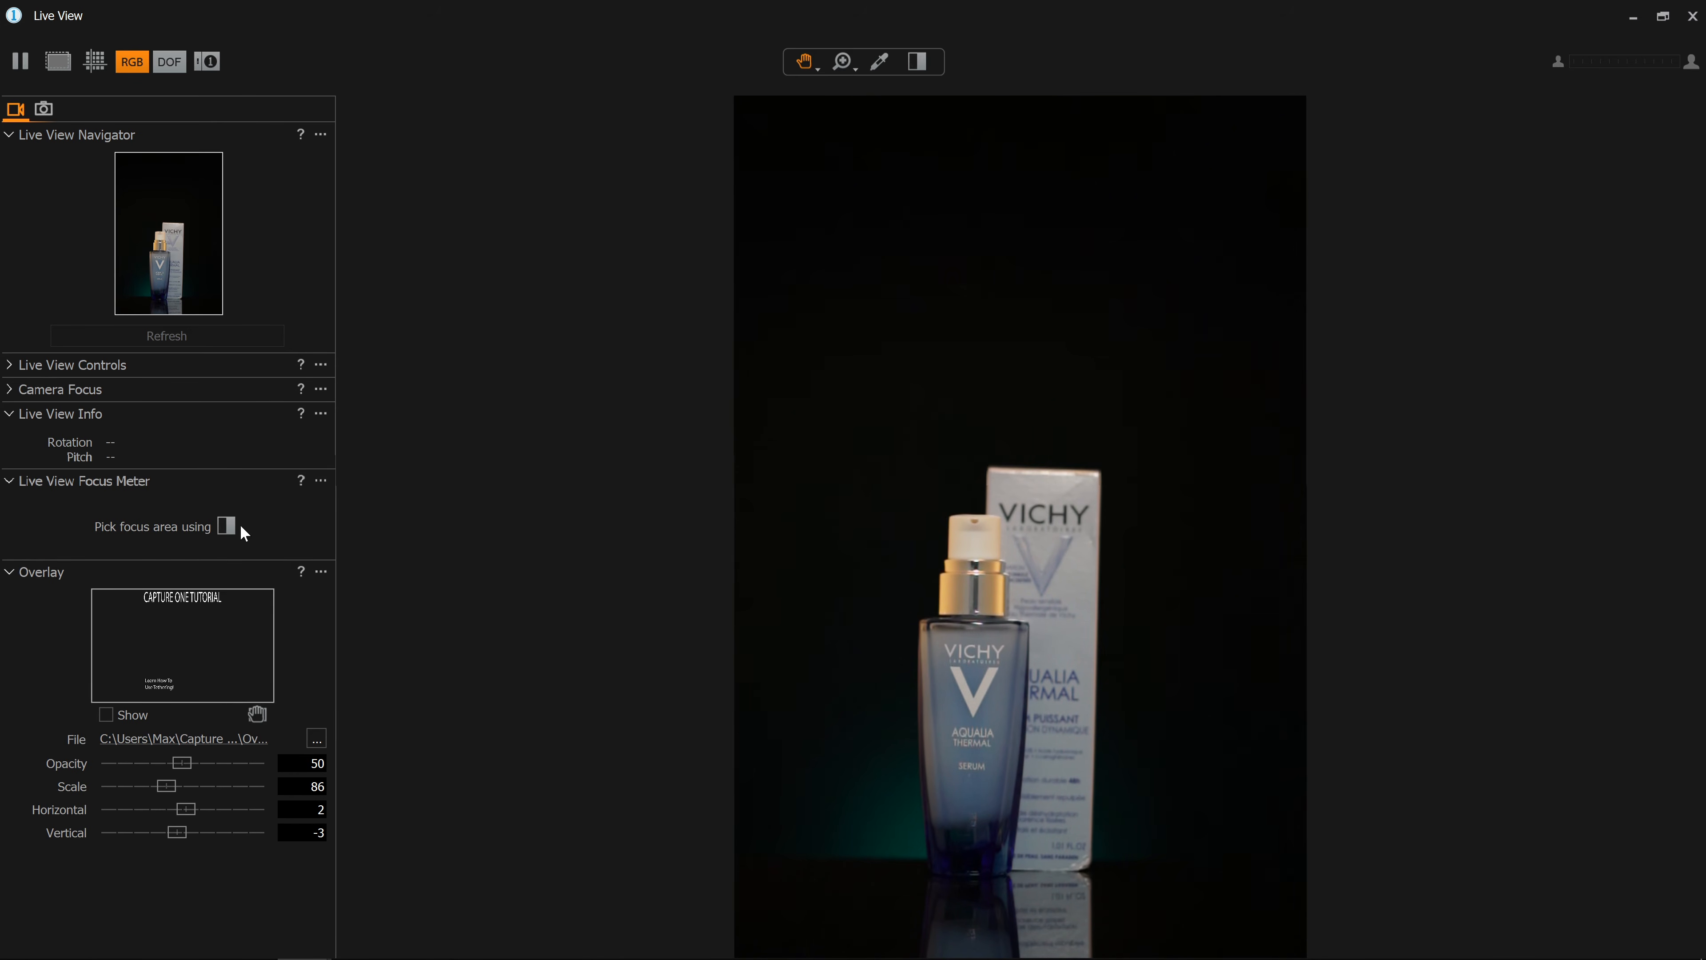
Step: Place one focus meter area on the bottle's VICHY label and a second on the box's upper logo
click(225, 524)
click(969, 663)
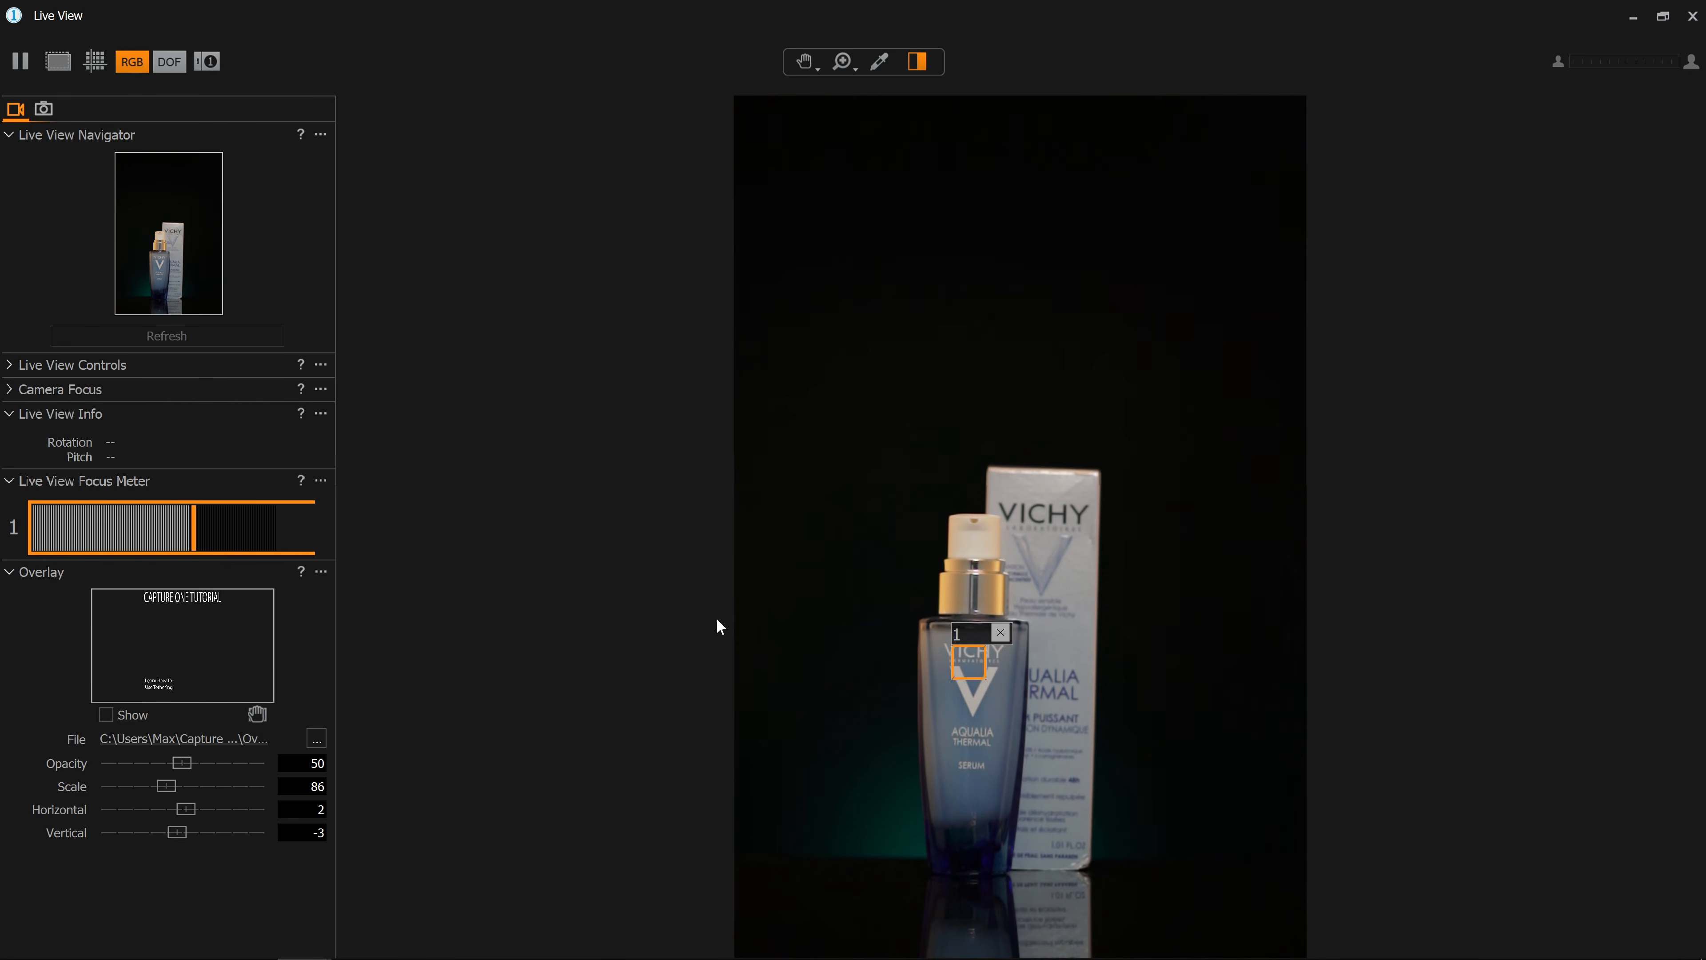
click(1071, 570)
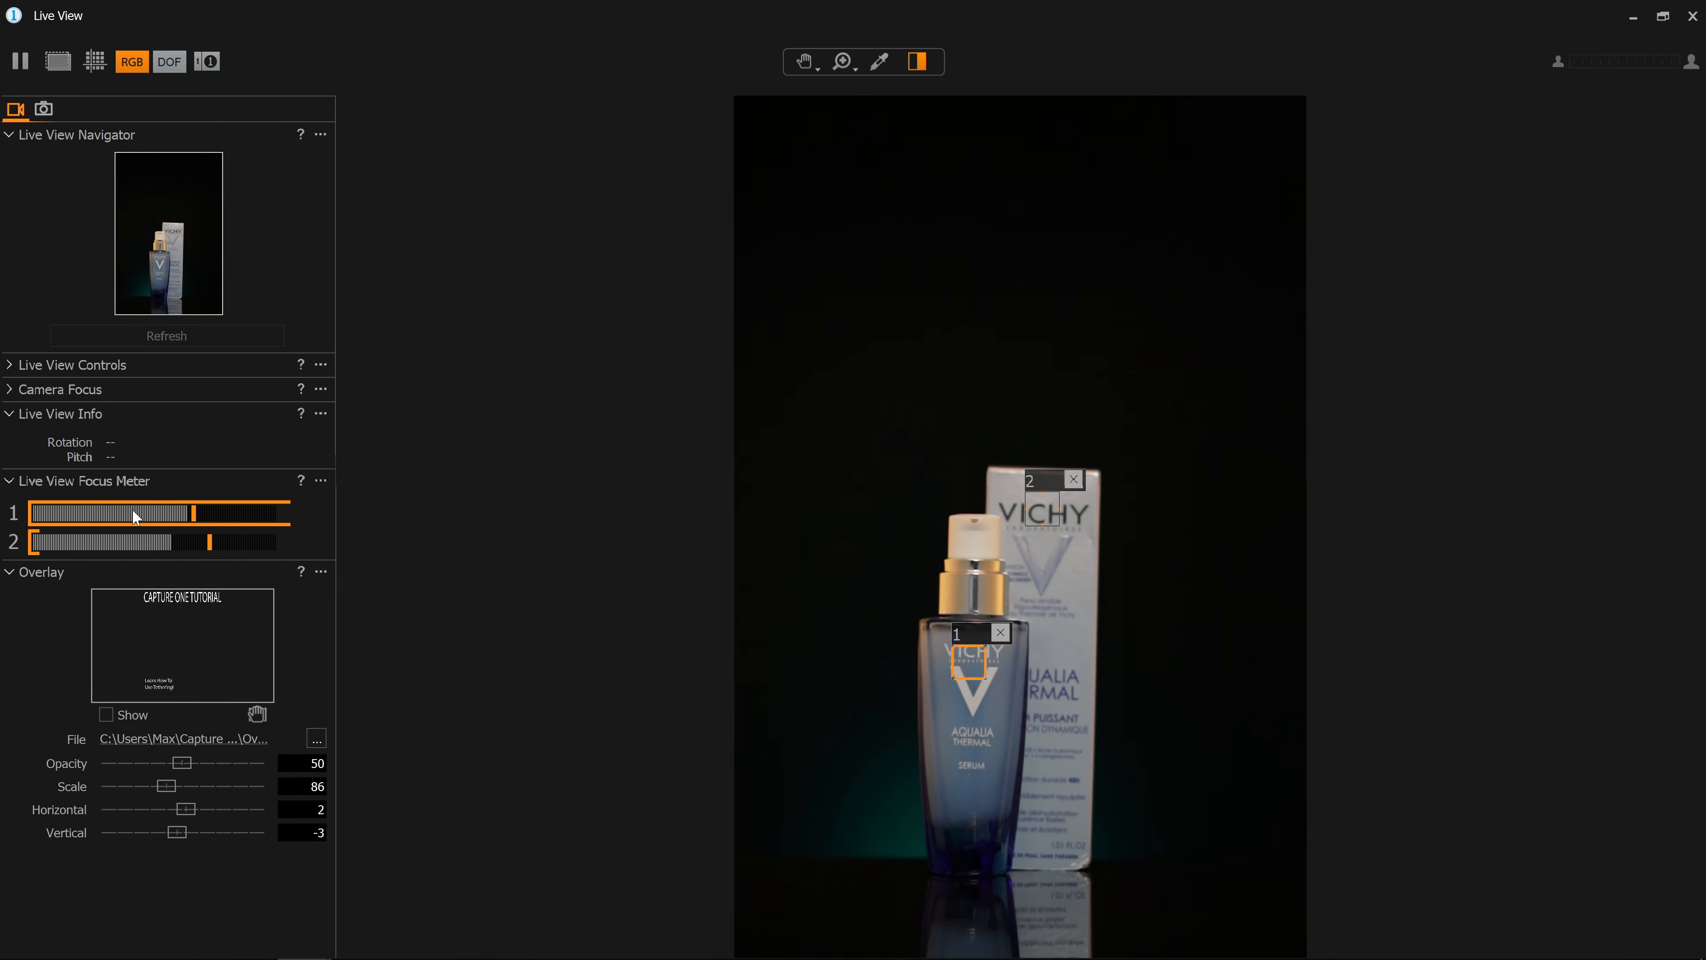
Step: Remove both focus meter areas from the Live View image and leave the Live View Focus Meter tool expanded
click(321, 481)
click(243, 477)
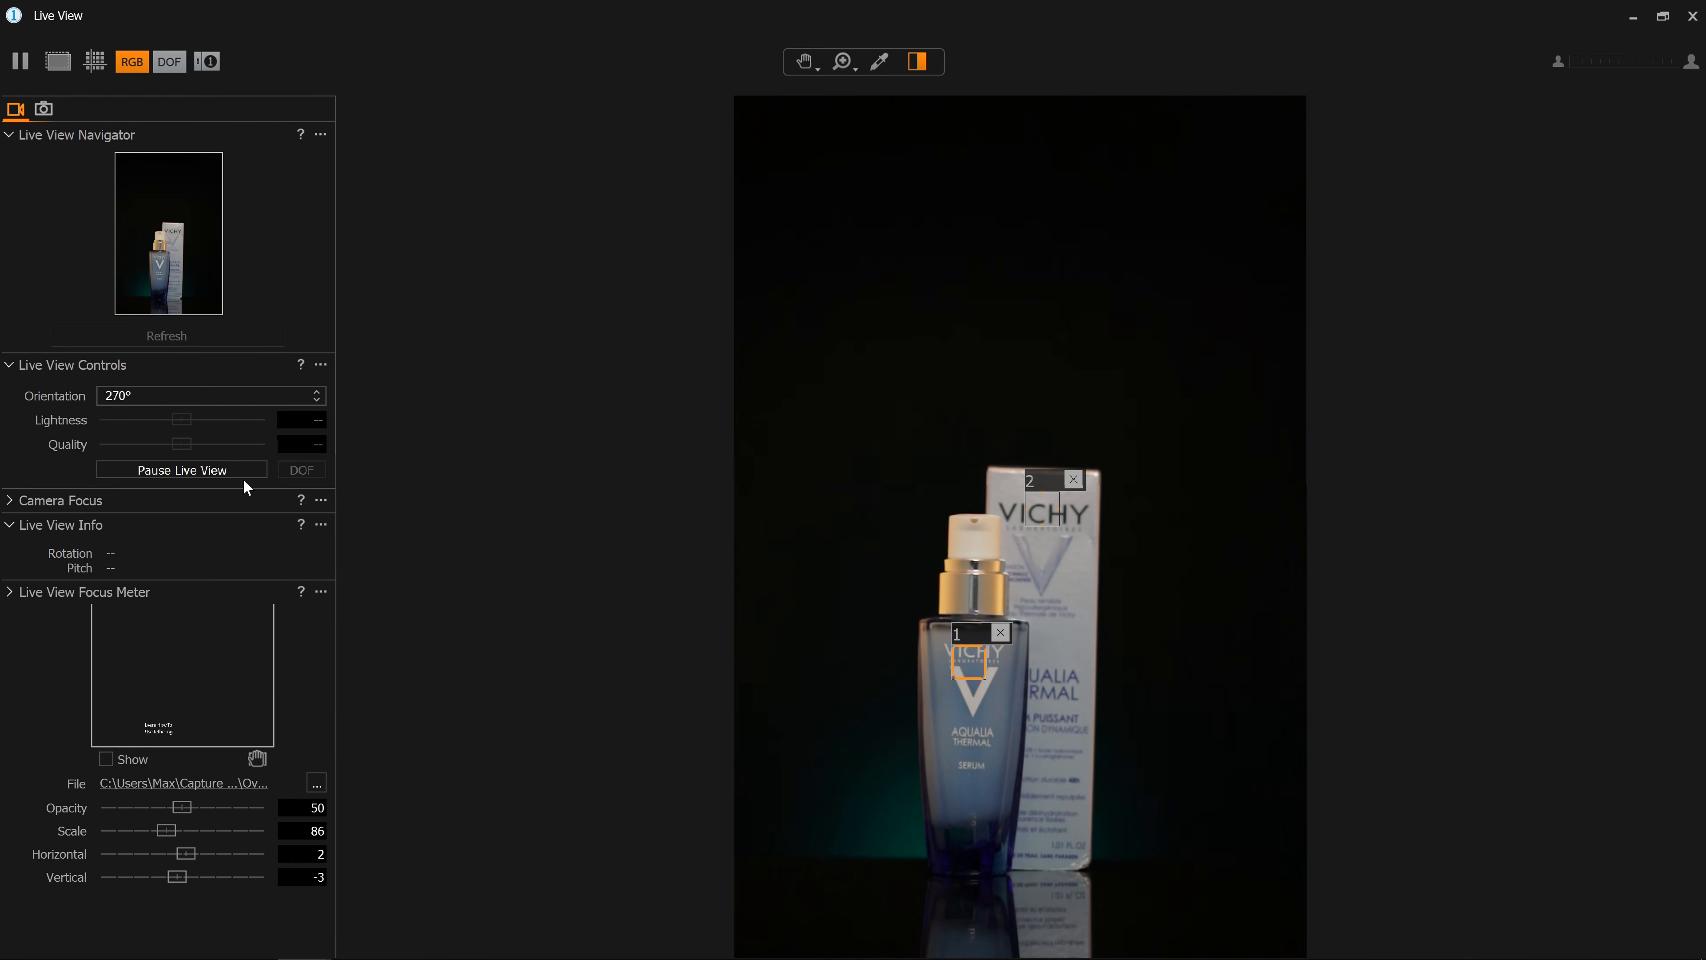
click(1001, 633)
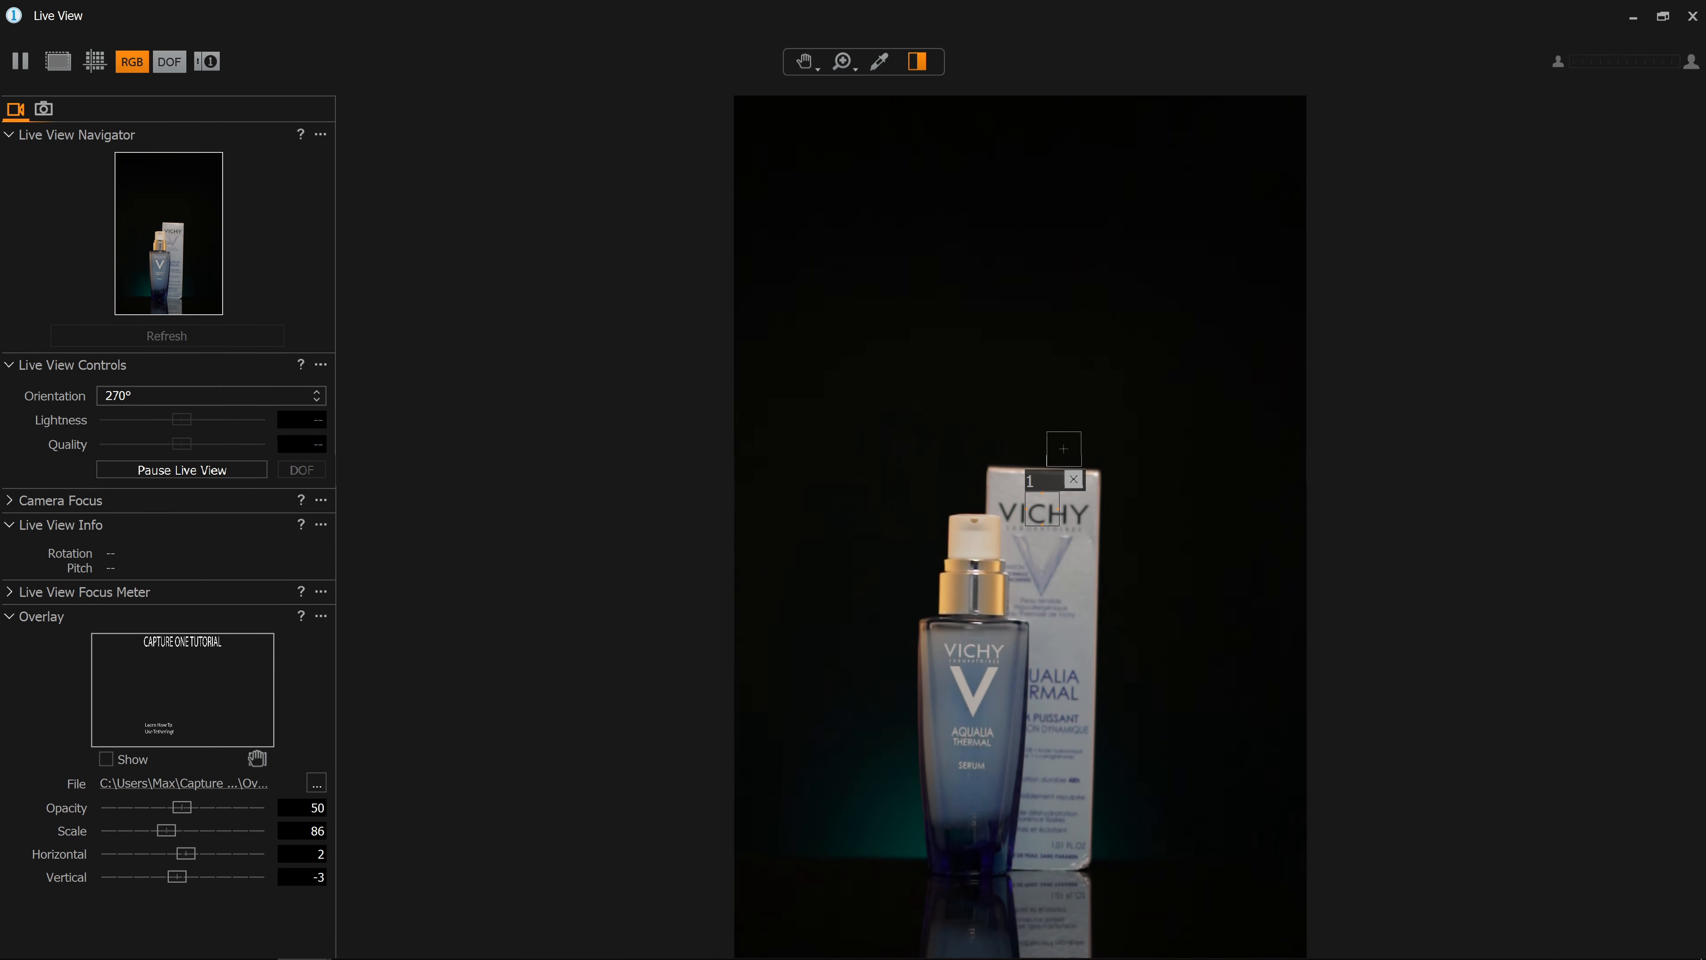
click(1078, 486)
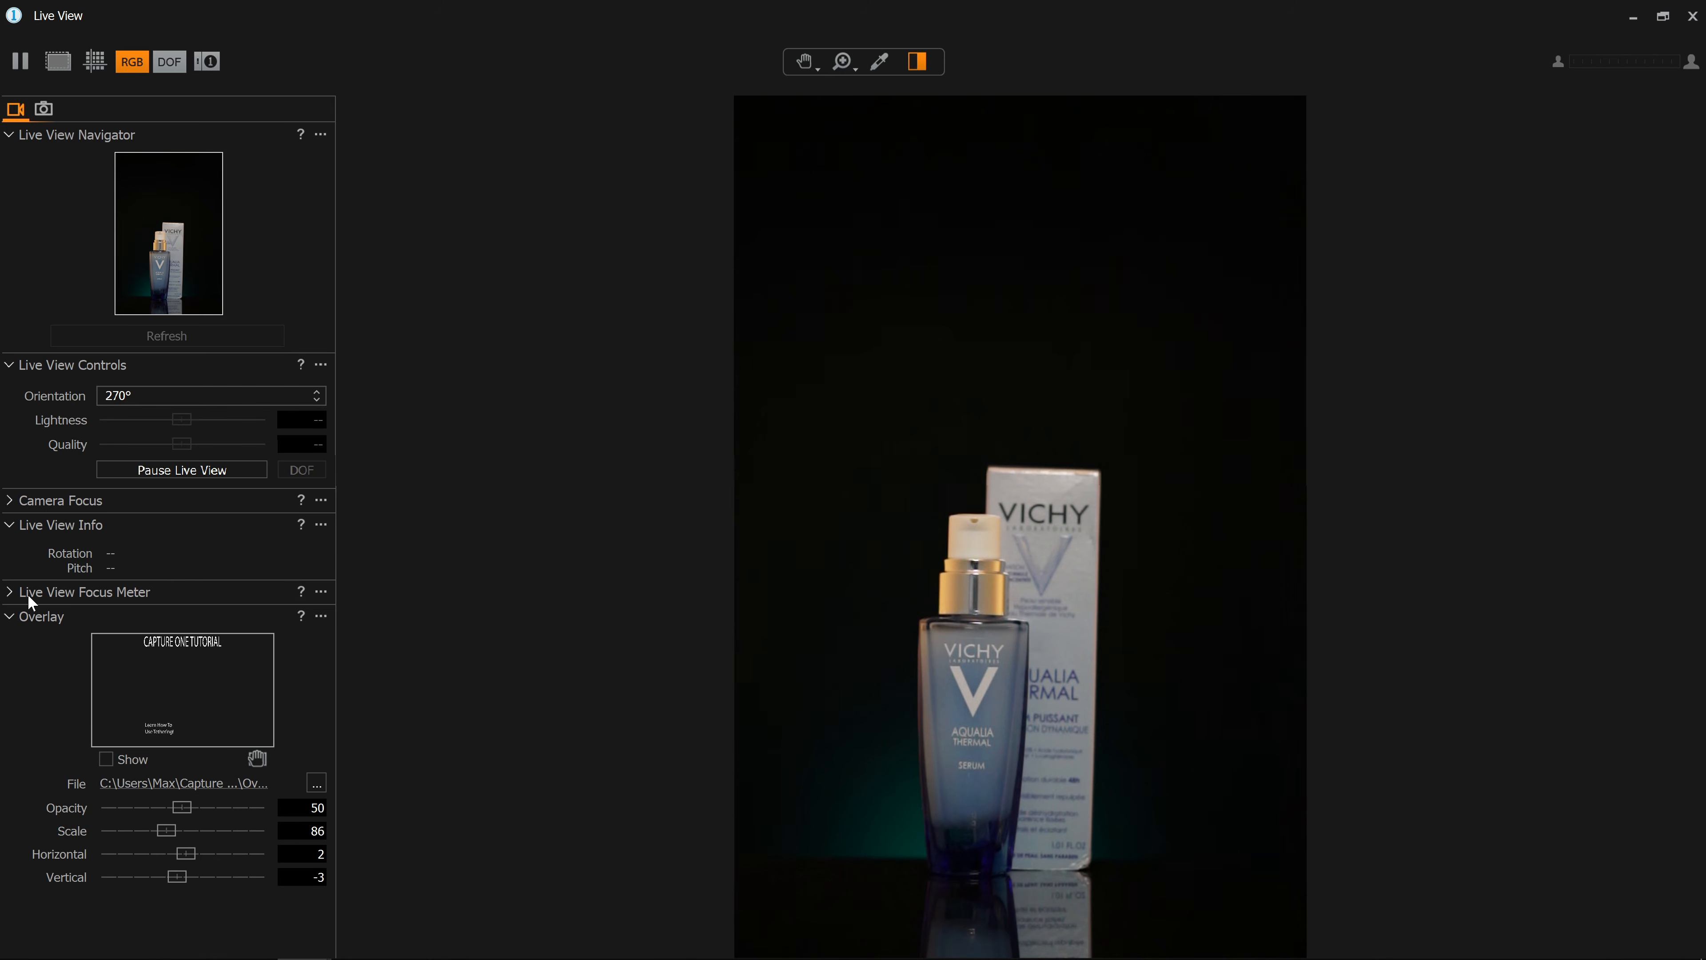
click(8, 593)
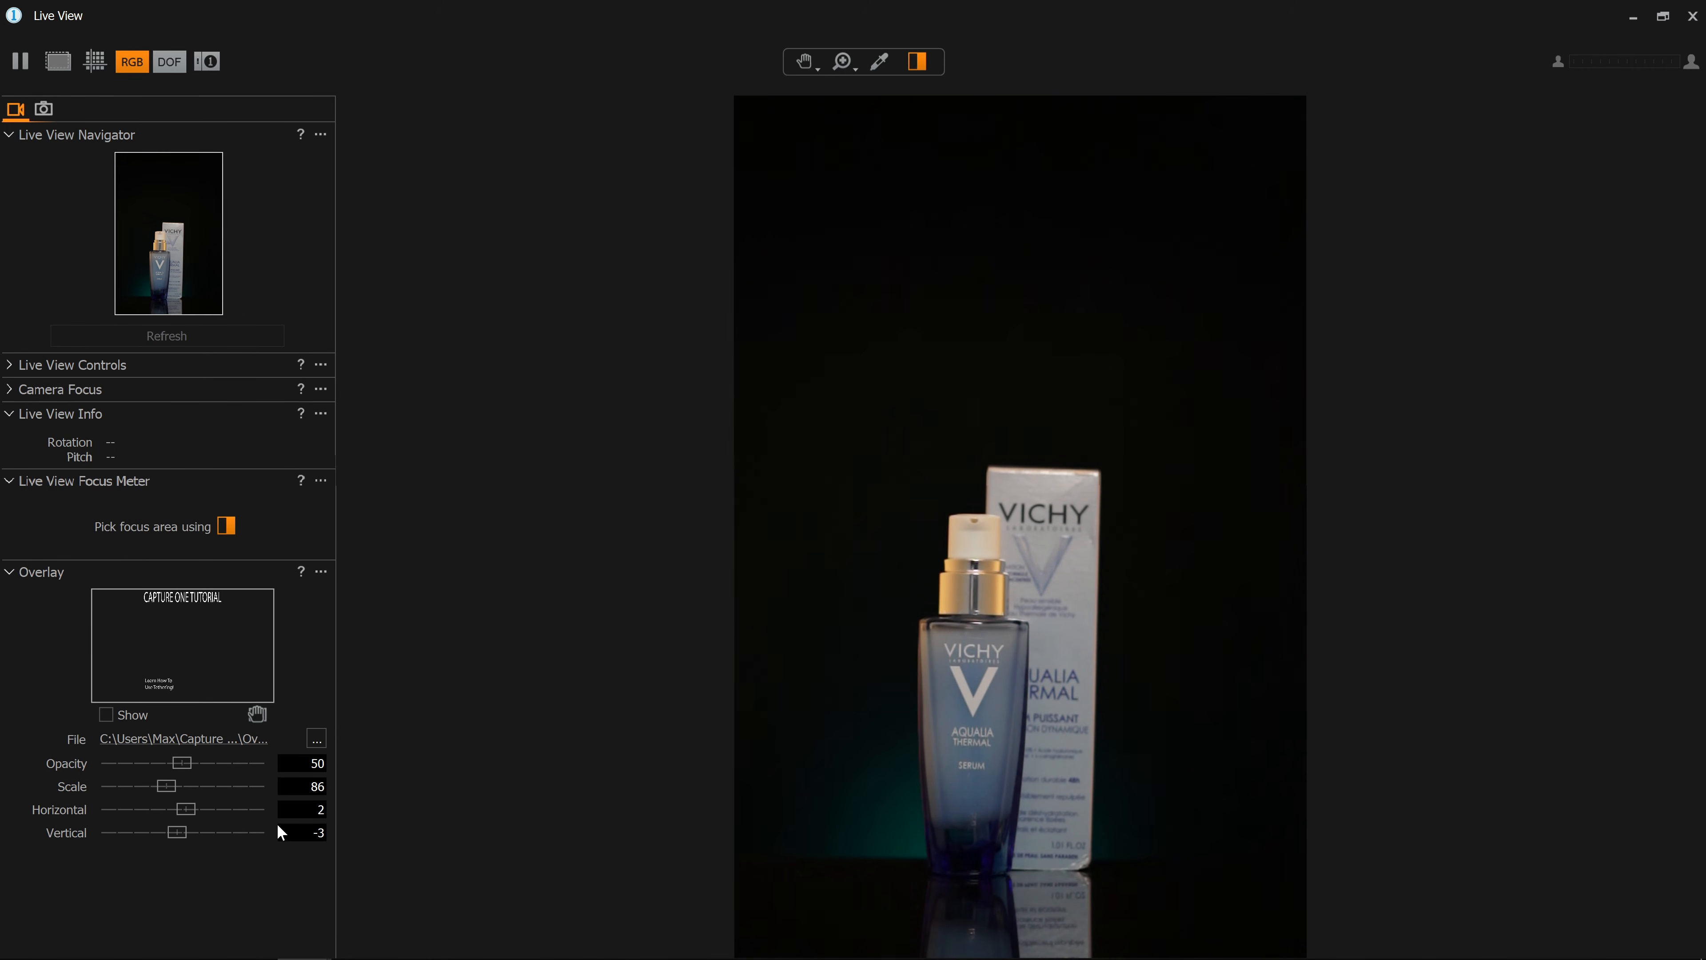
Step: Toggle the Capture One Tutorial overlay on the Live View image, leaving it hidden
click(109, 714)
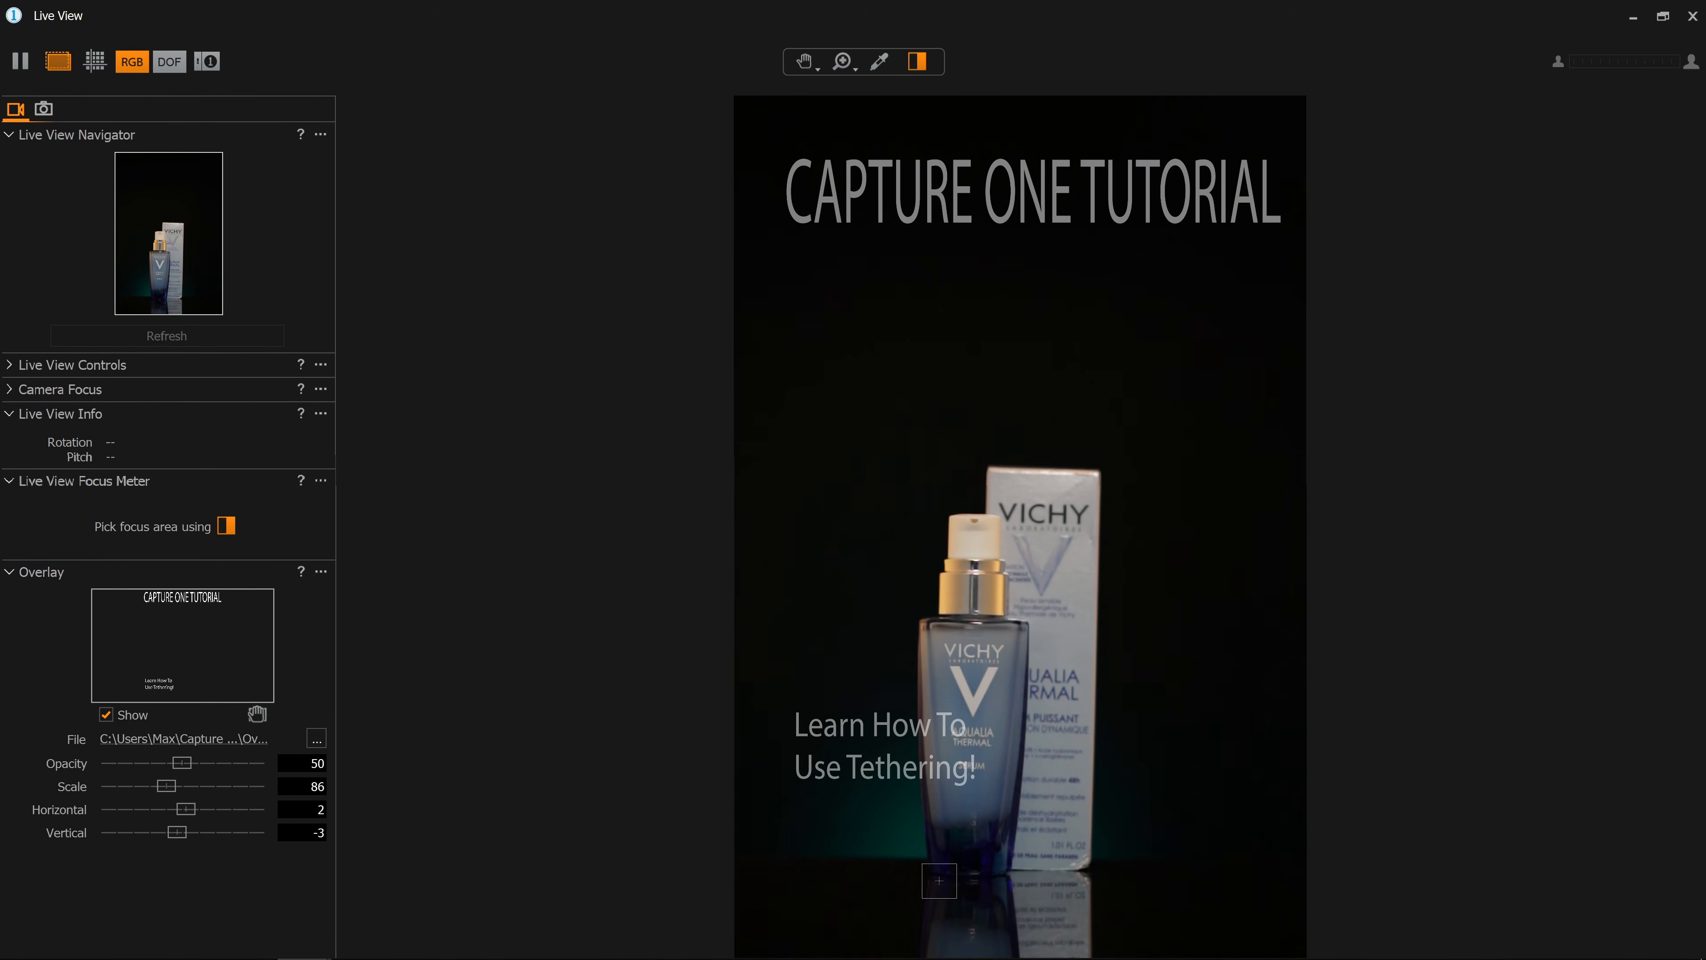
click(106, 714)
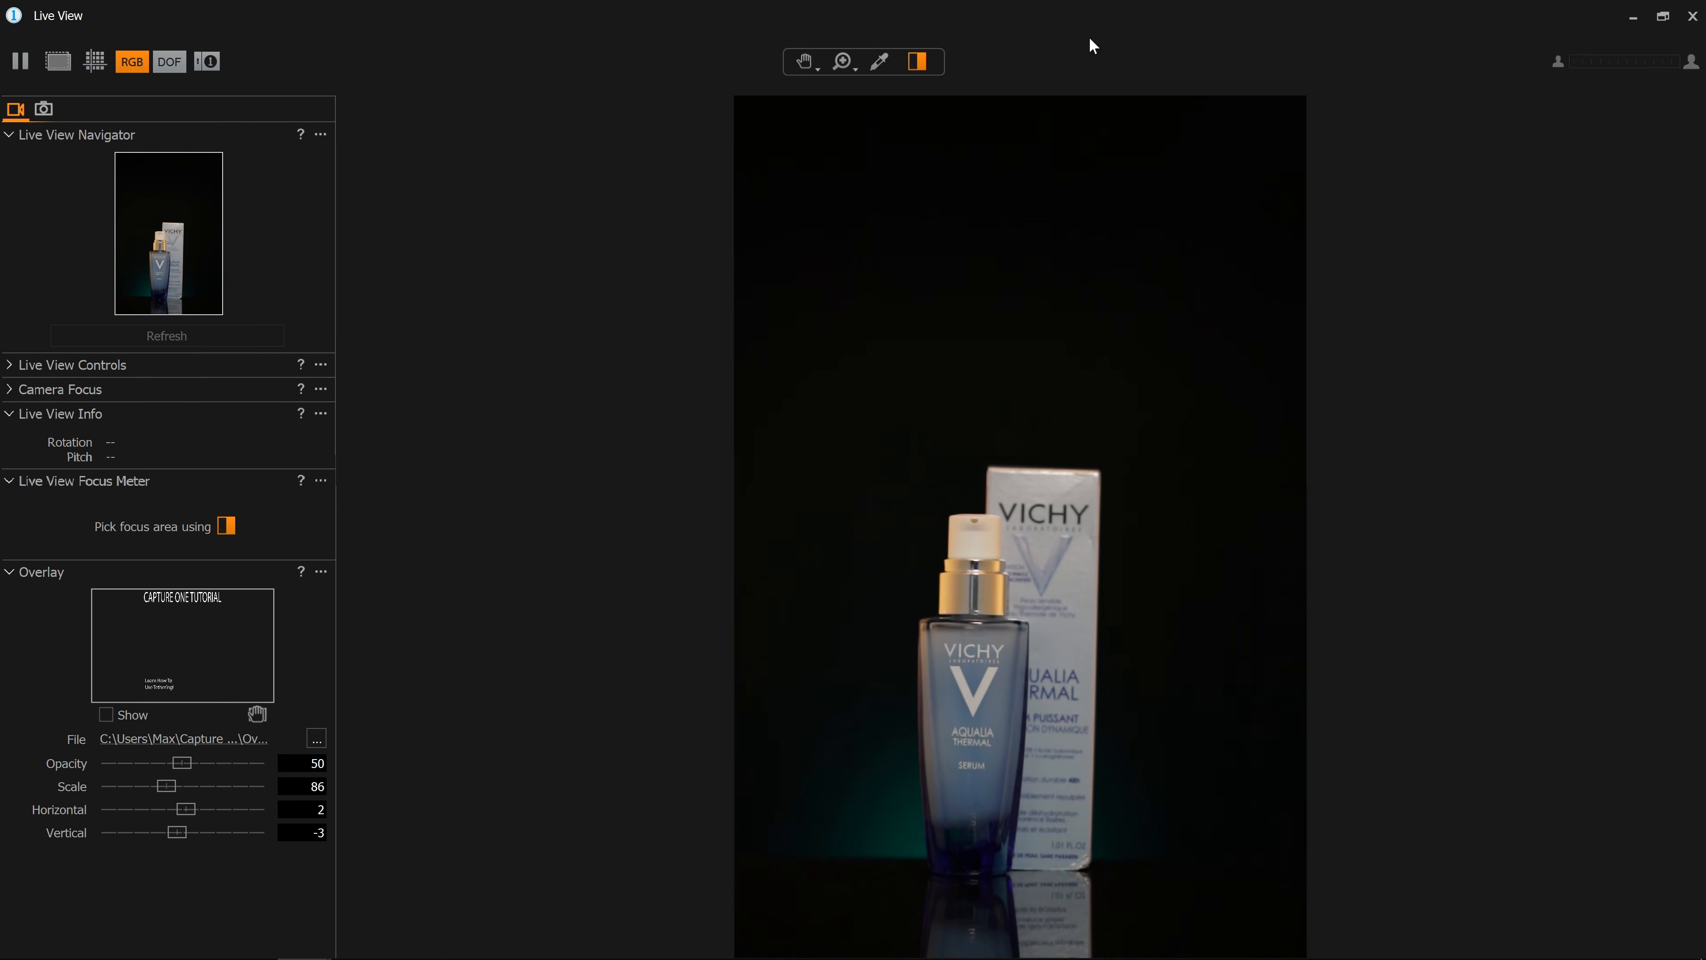
click(55, 63)
click(56, 63)
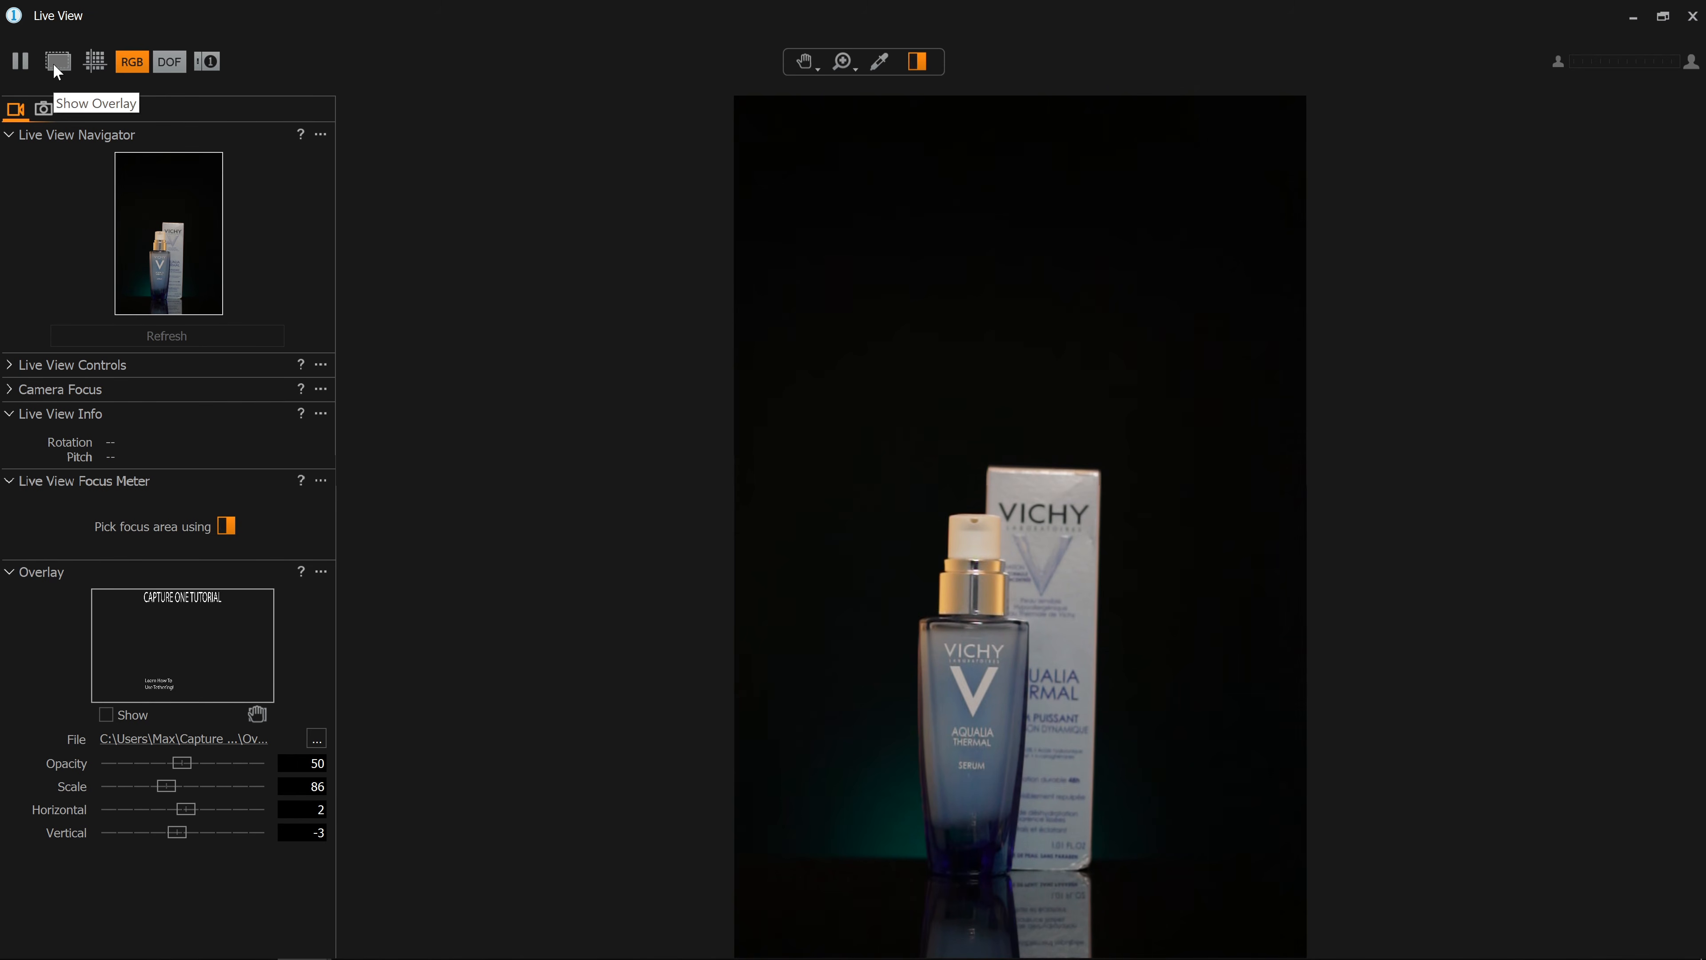
Step: Show the grid guides over the Live View image and hide them again
click(94, 62)
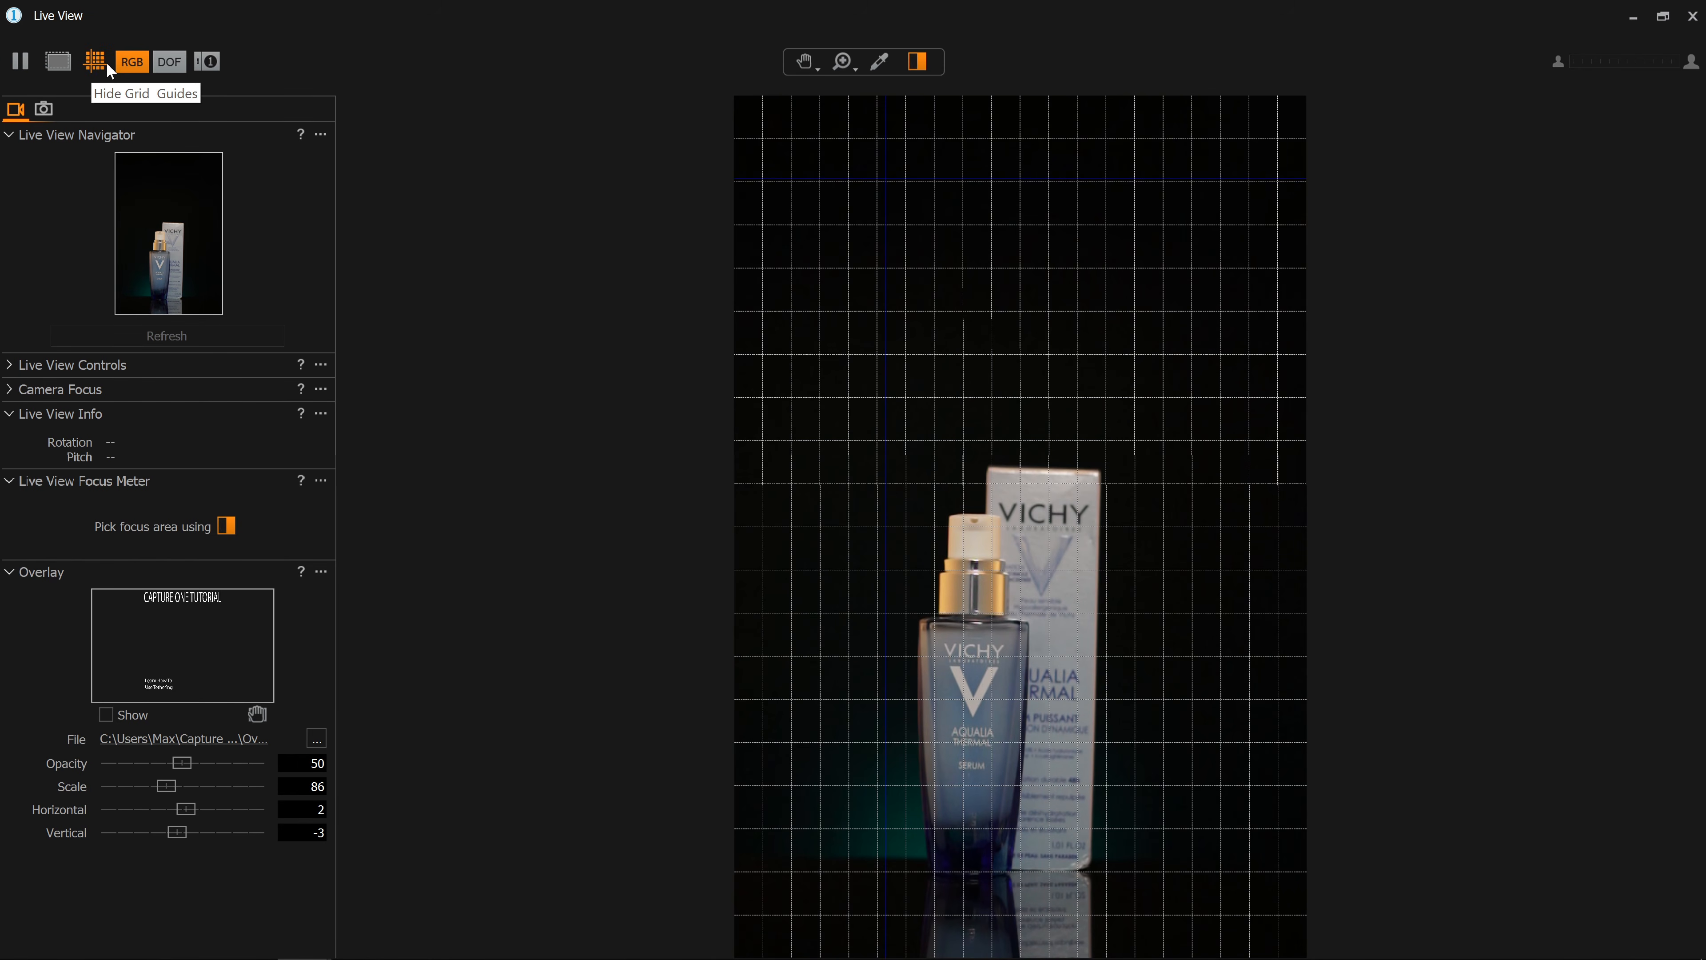
click(106, 61)
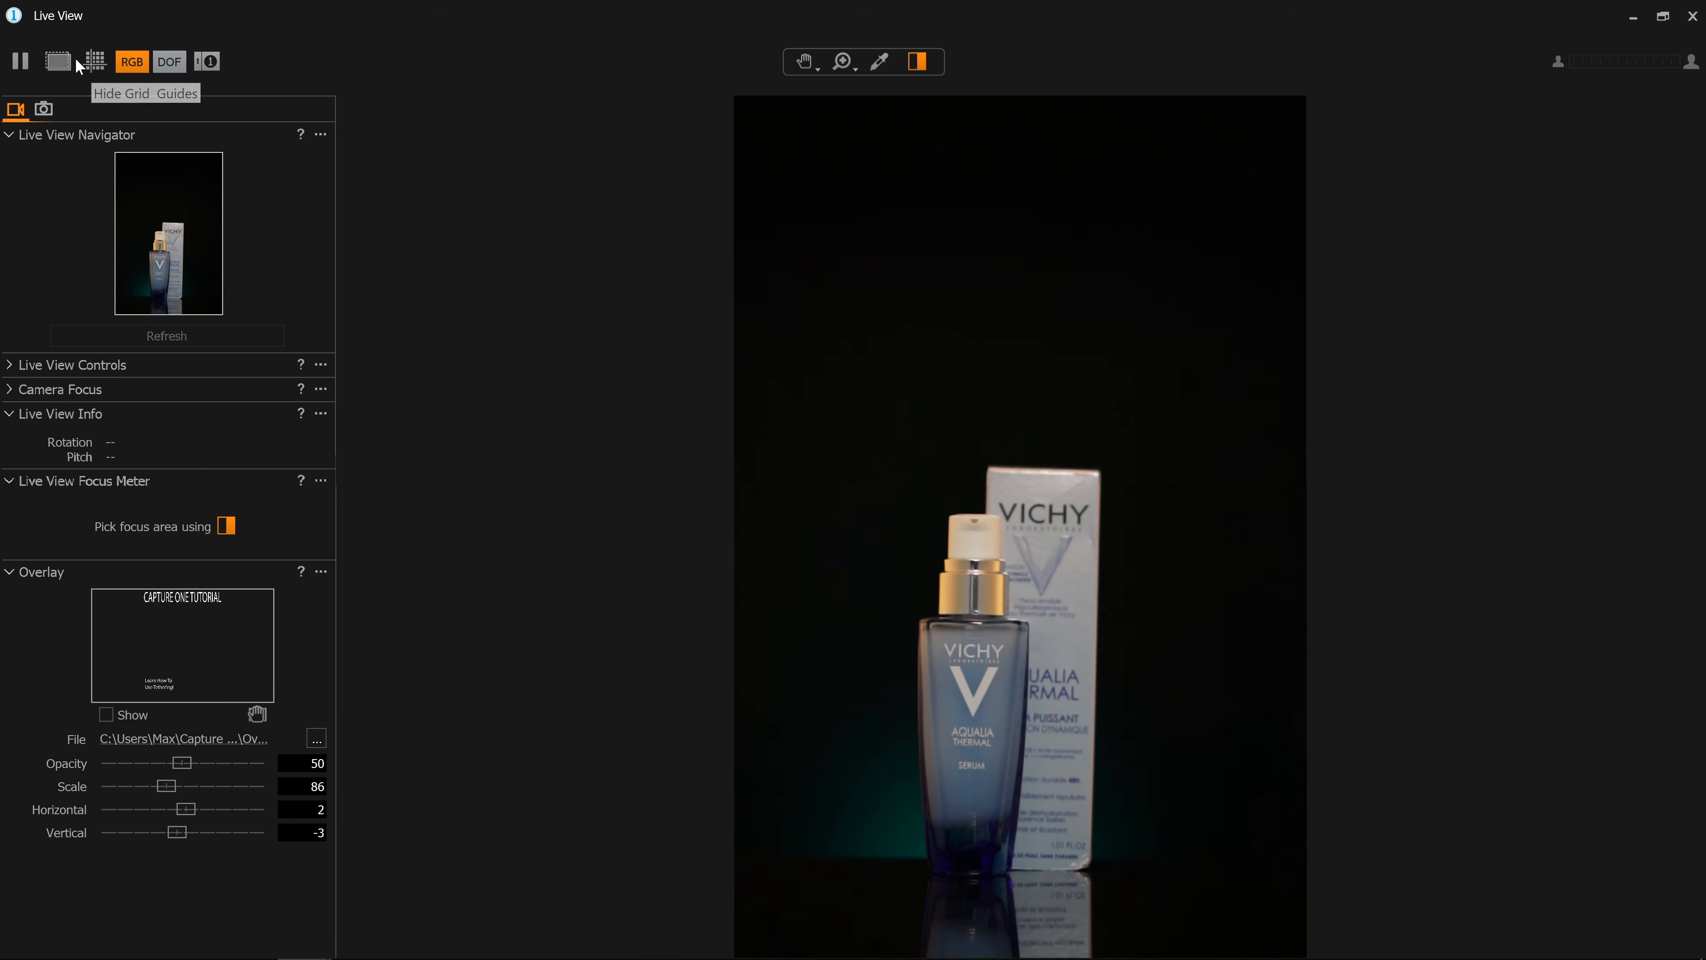
click(131, 67)
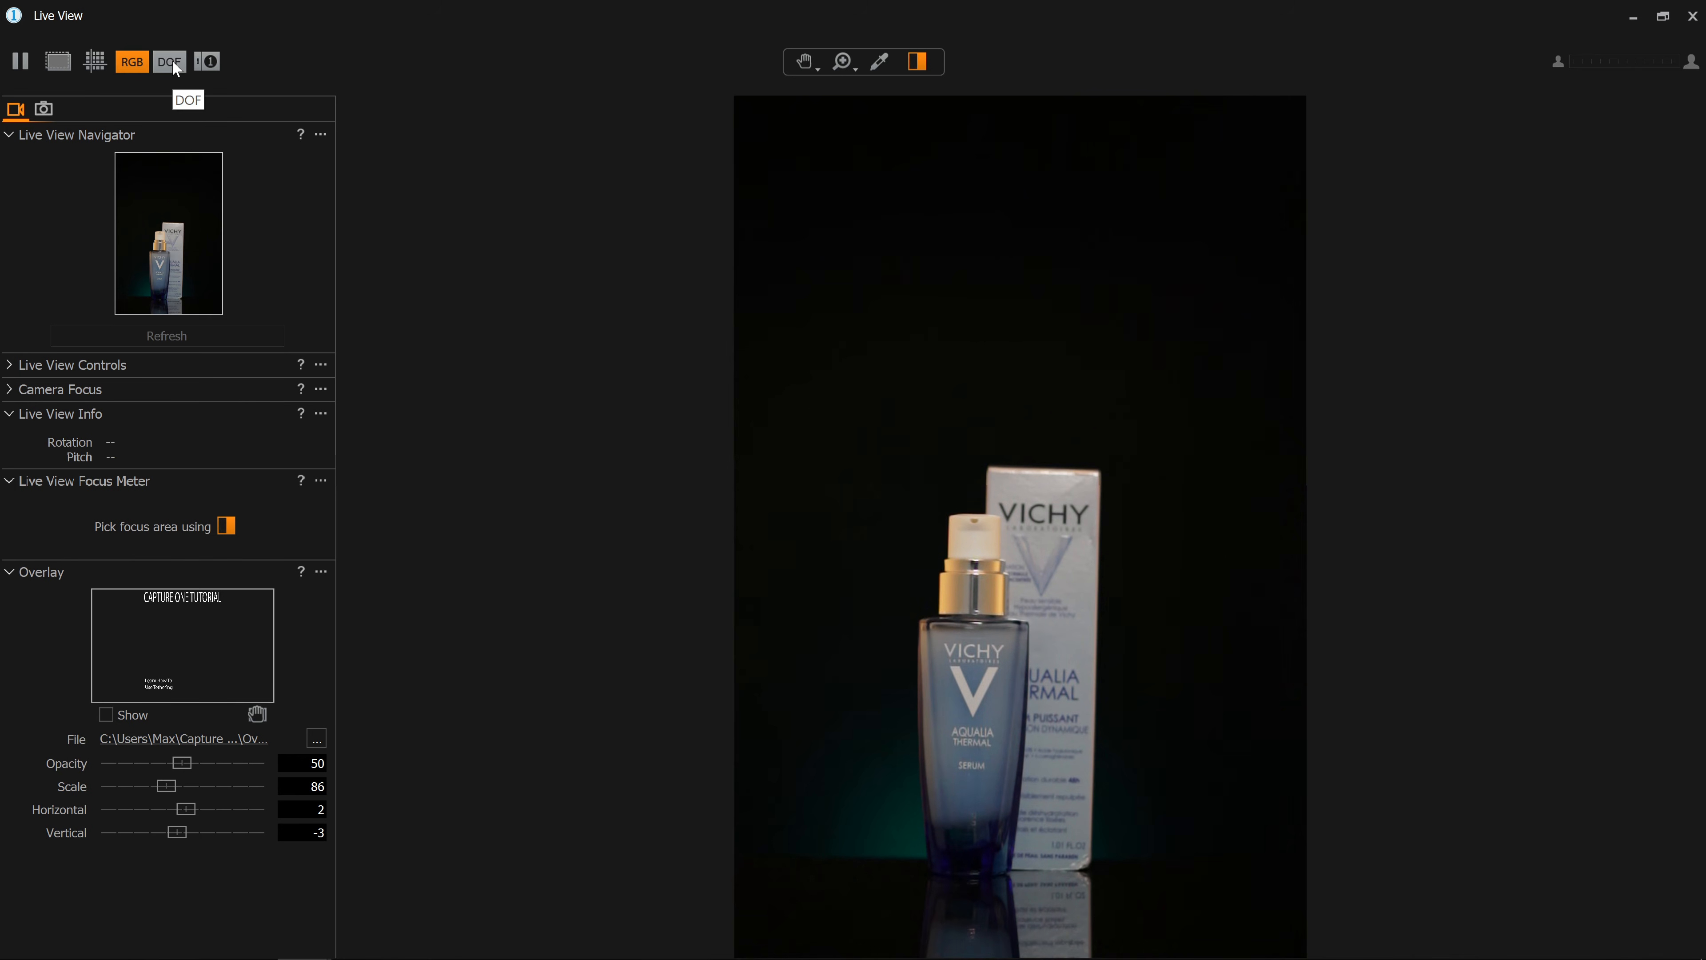